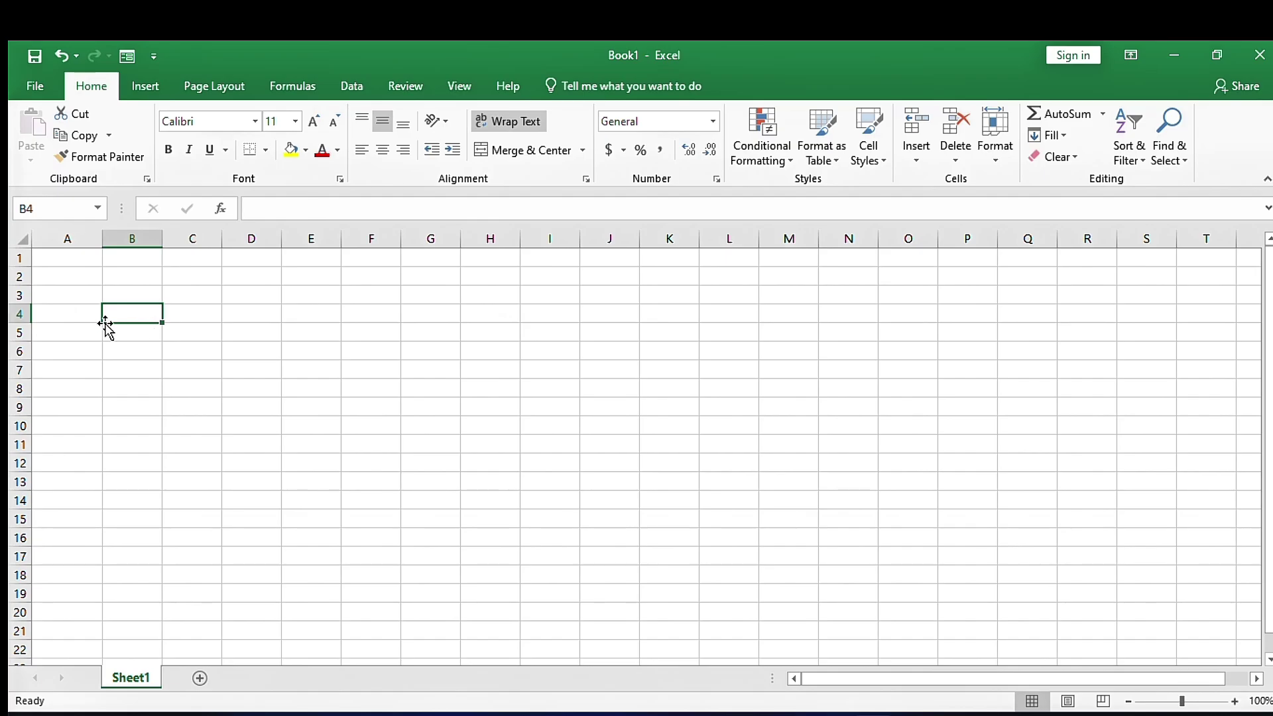
- Enter the column headers "invoice No." in cell A4 and "Product Name" in cell B4
{"action": "left_click", "coordinate": [61, 310]}
{"action": "type", "text": "invoic"}
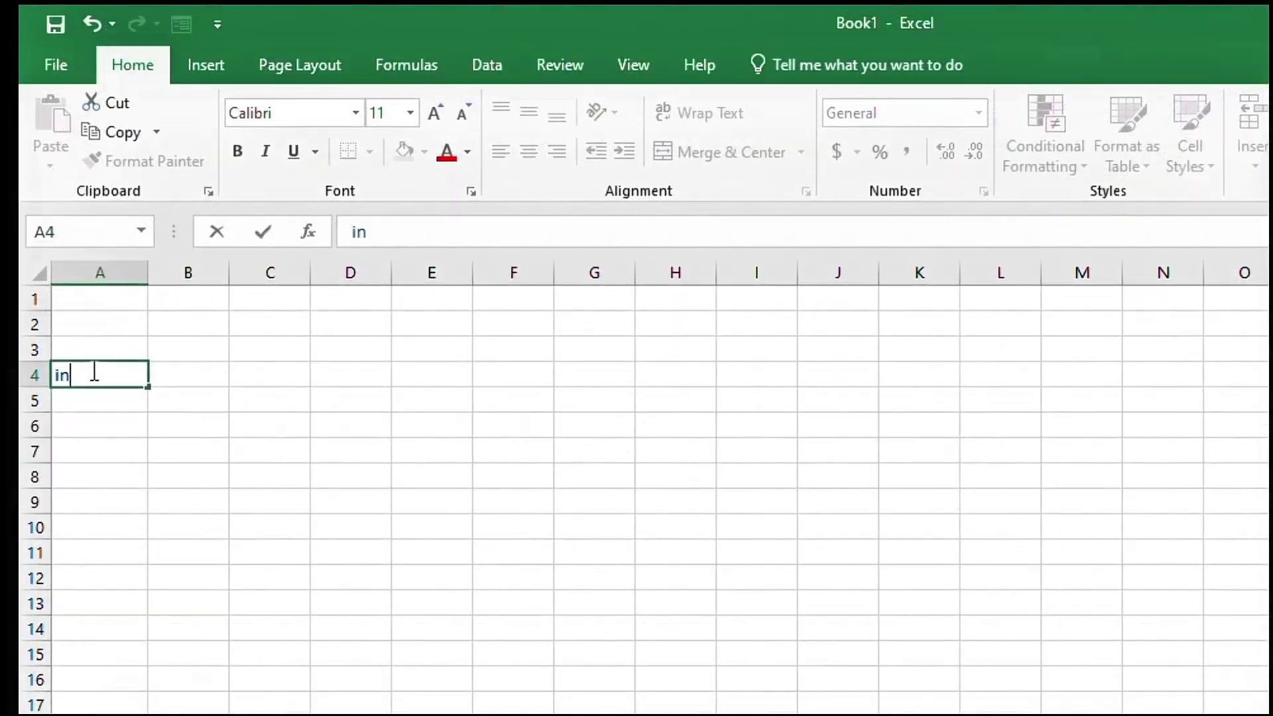
{"action": "type", "text": "e "}
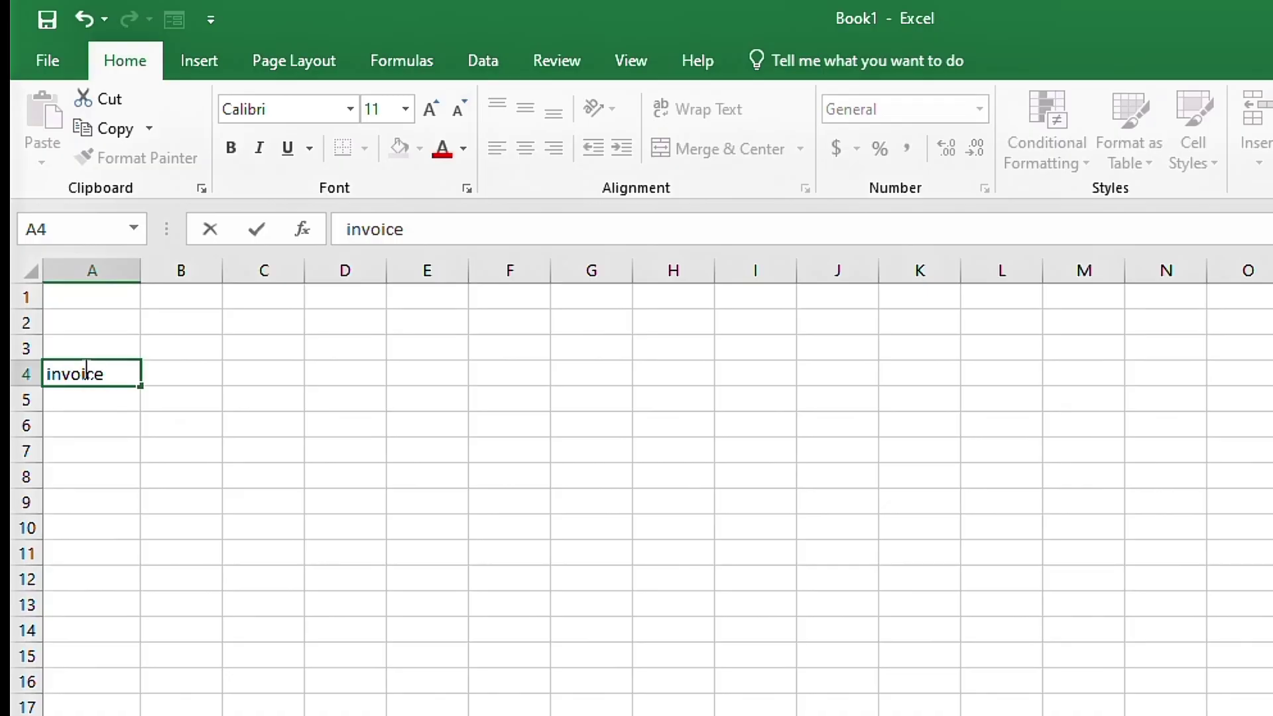
{"action": "type", "text": "No."}
{"action": "key", "text": "Tab"}
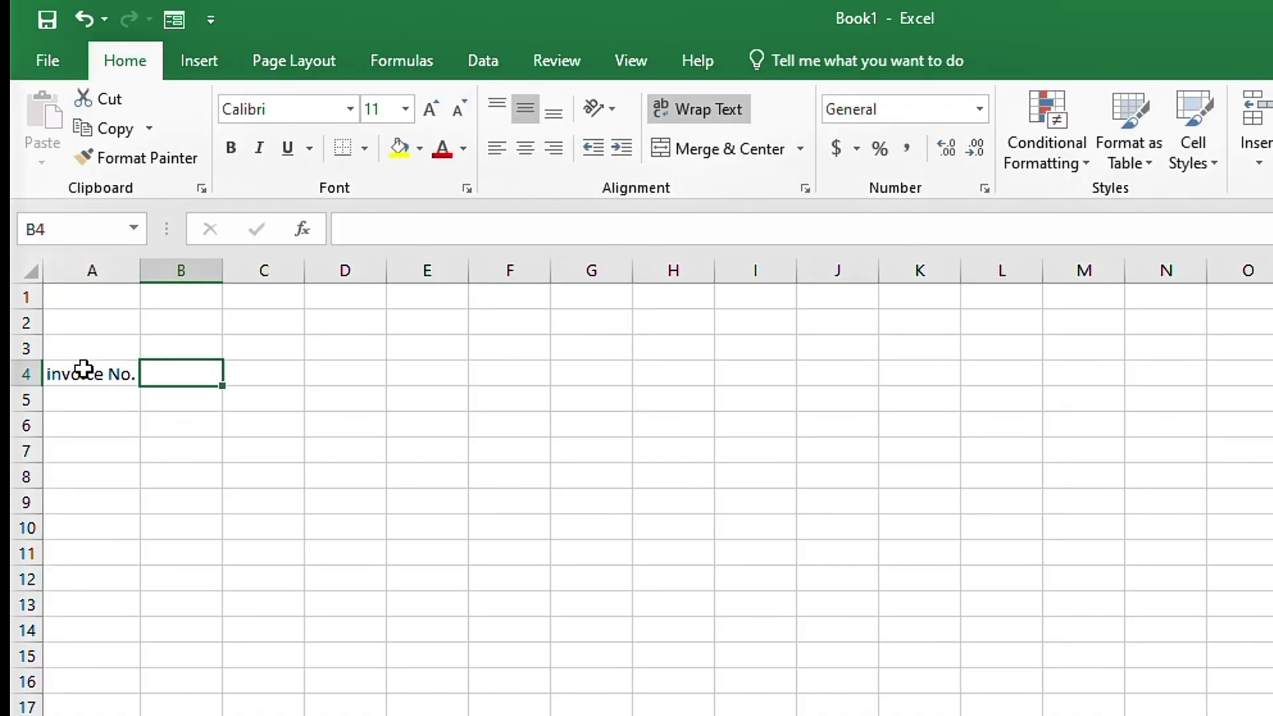
{"action": "type", "text": "Produ"}
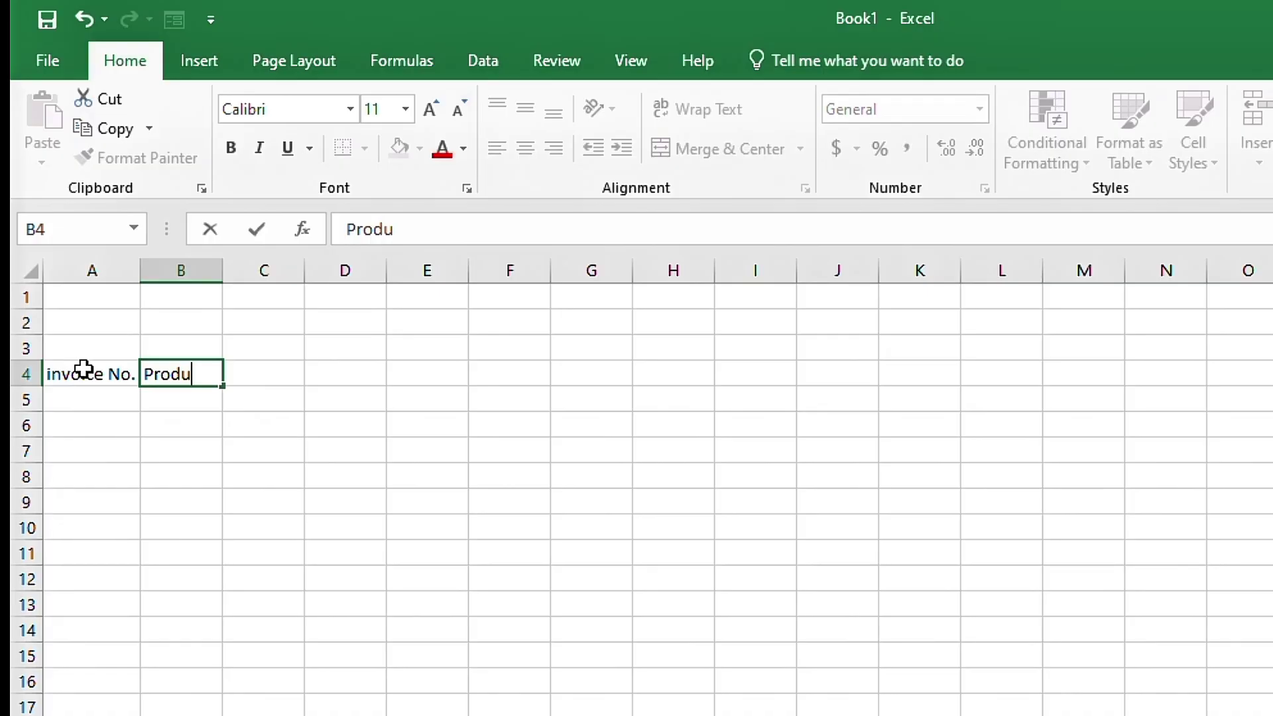
{"action": "type", "text": "ct Name"}
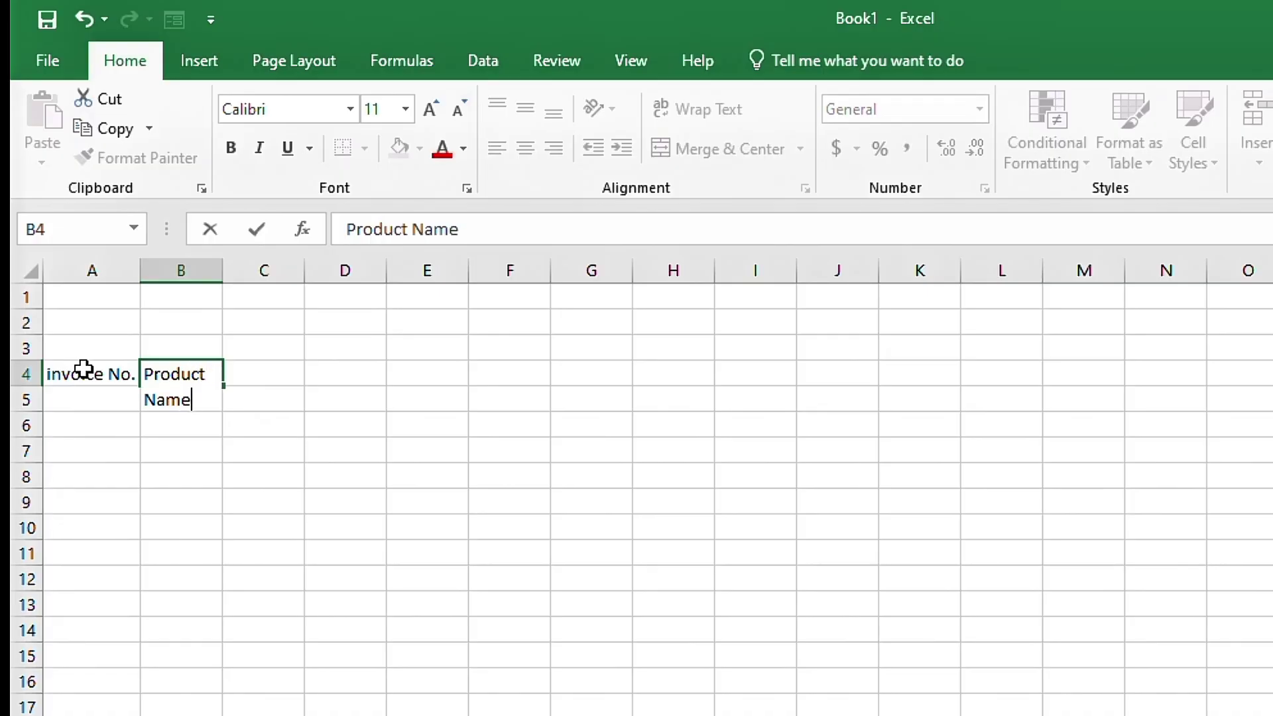
{"action": "key", "text": "Tab"}
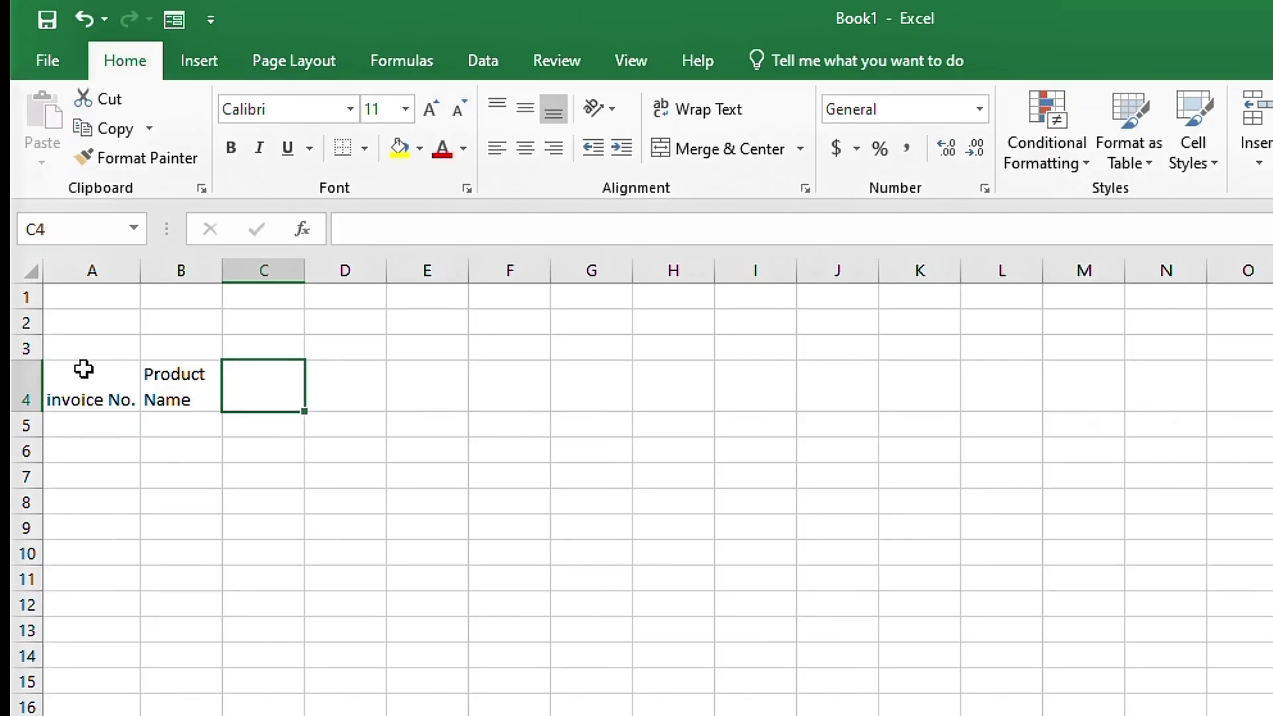
- Enter the column header "quantity" in cell C4
{"action": "type", "text": "quntity"}
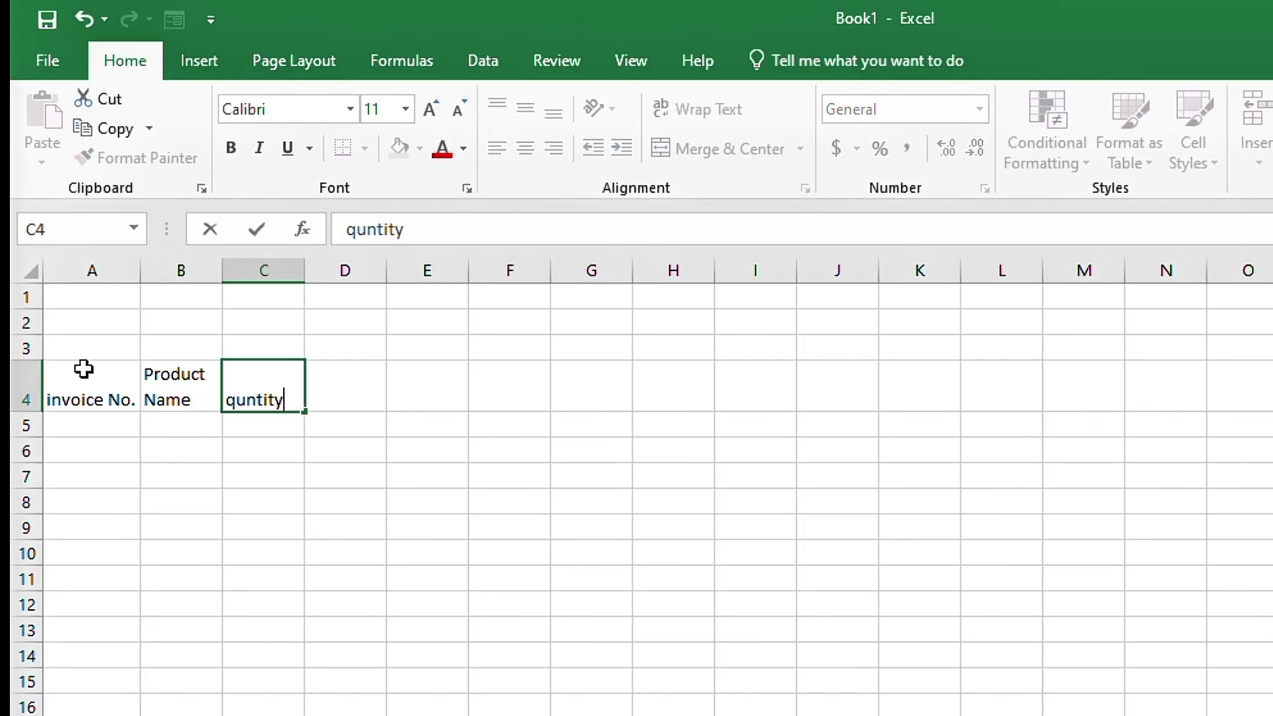
{"action": "key", "text": "BackSpace"}
{"action": "key", "text": "BackSpace"}
{"action": "key", "text": "BackSpace"}
{"action": "key", "text": "BackSpace"}
{"action": "key", "text": "BackSpace"}
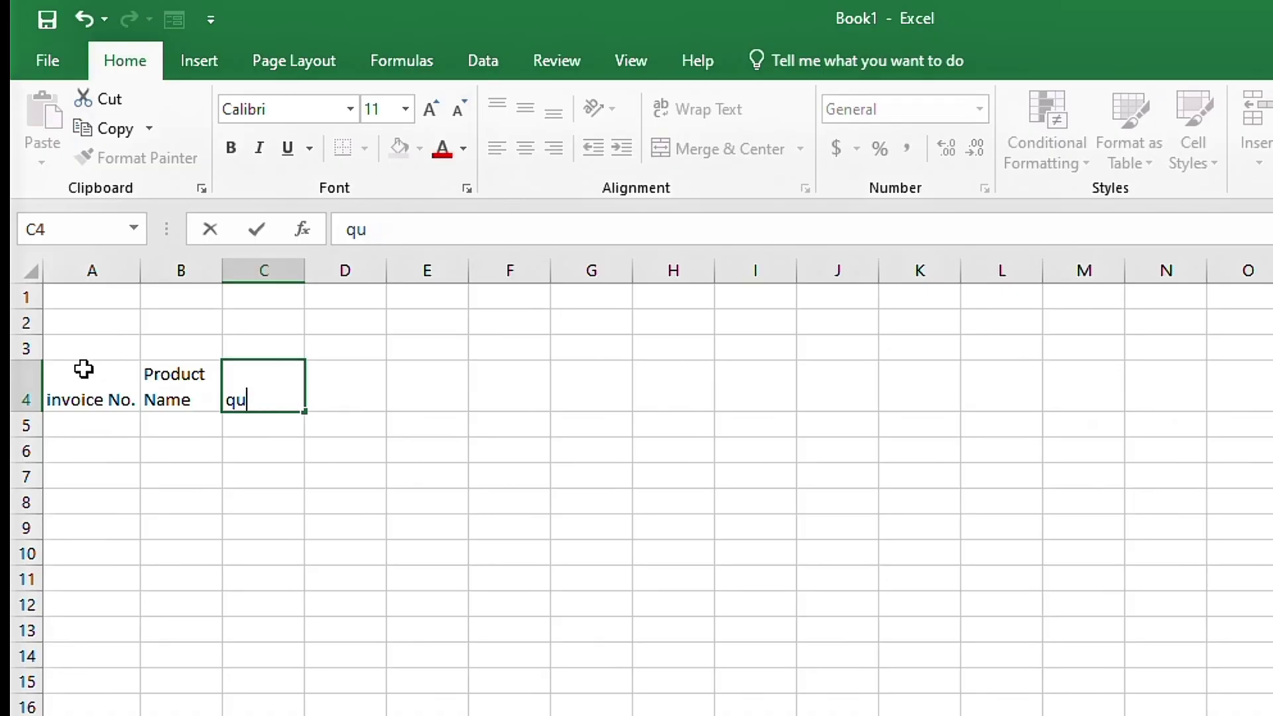
{"action": "type", "text": "antity"}
{"action": "key", "text": "Tab"}
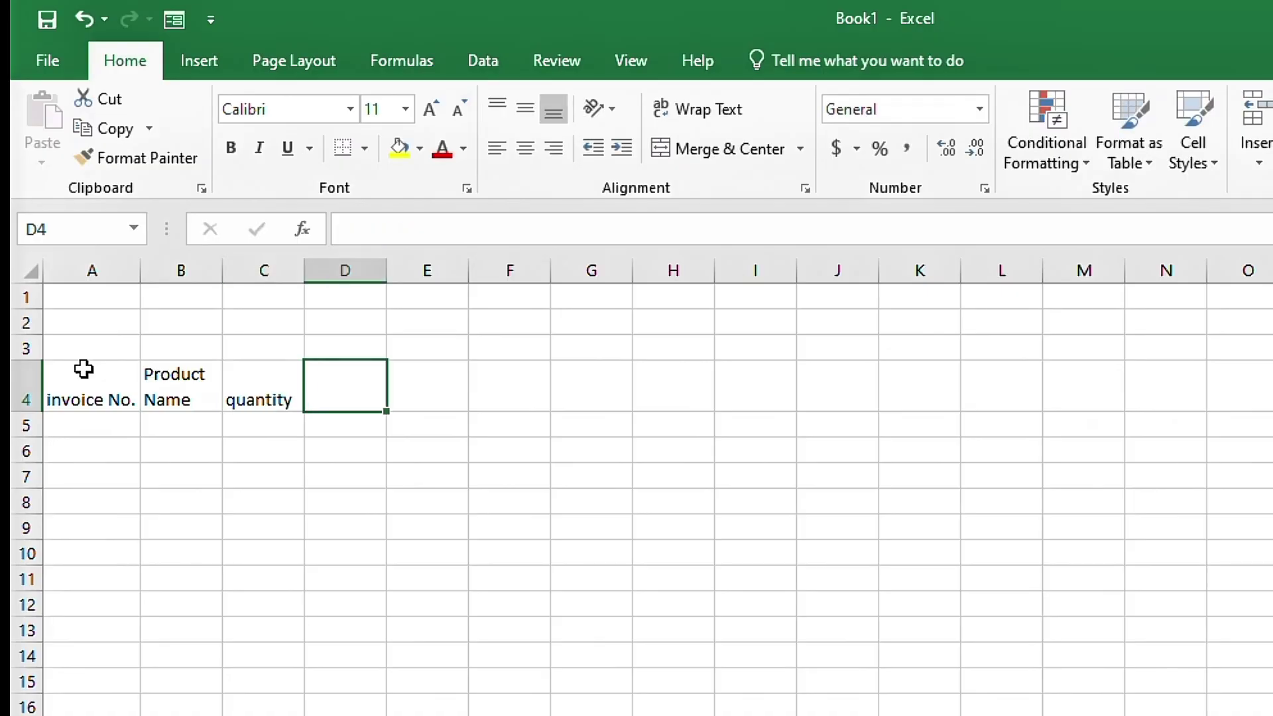
- Enter the column headers "price" in cell D4 and "total" in cell E4
{"action": "type", "text": "price"}
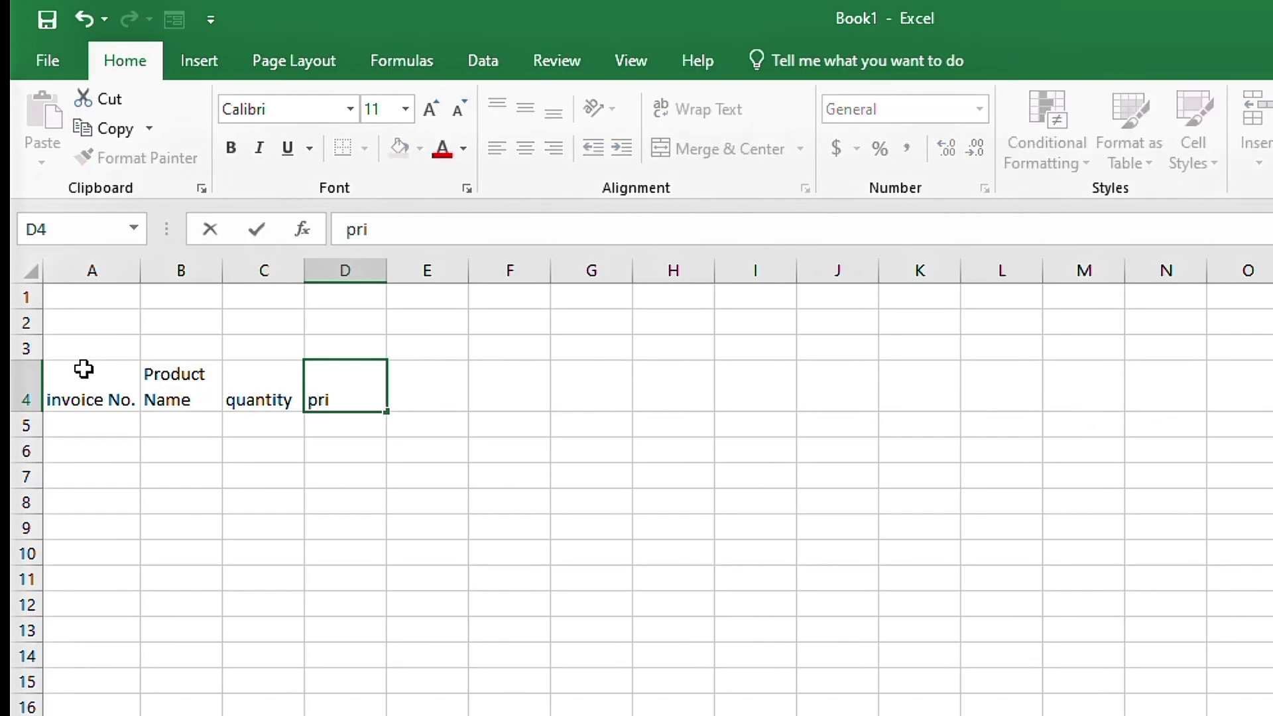
{"action": "key", "text": "Tab"}
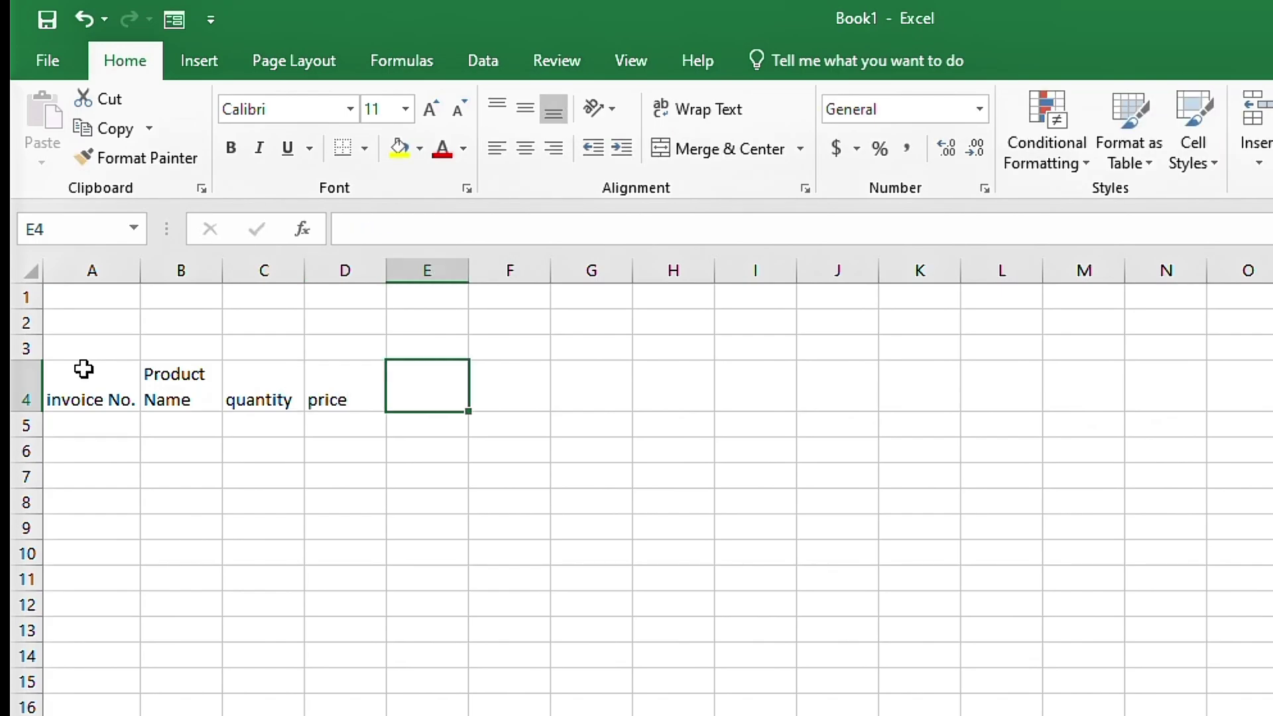
{"action": "type", "text": "total"}
{"action": "key", "text": "Tab"}
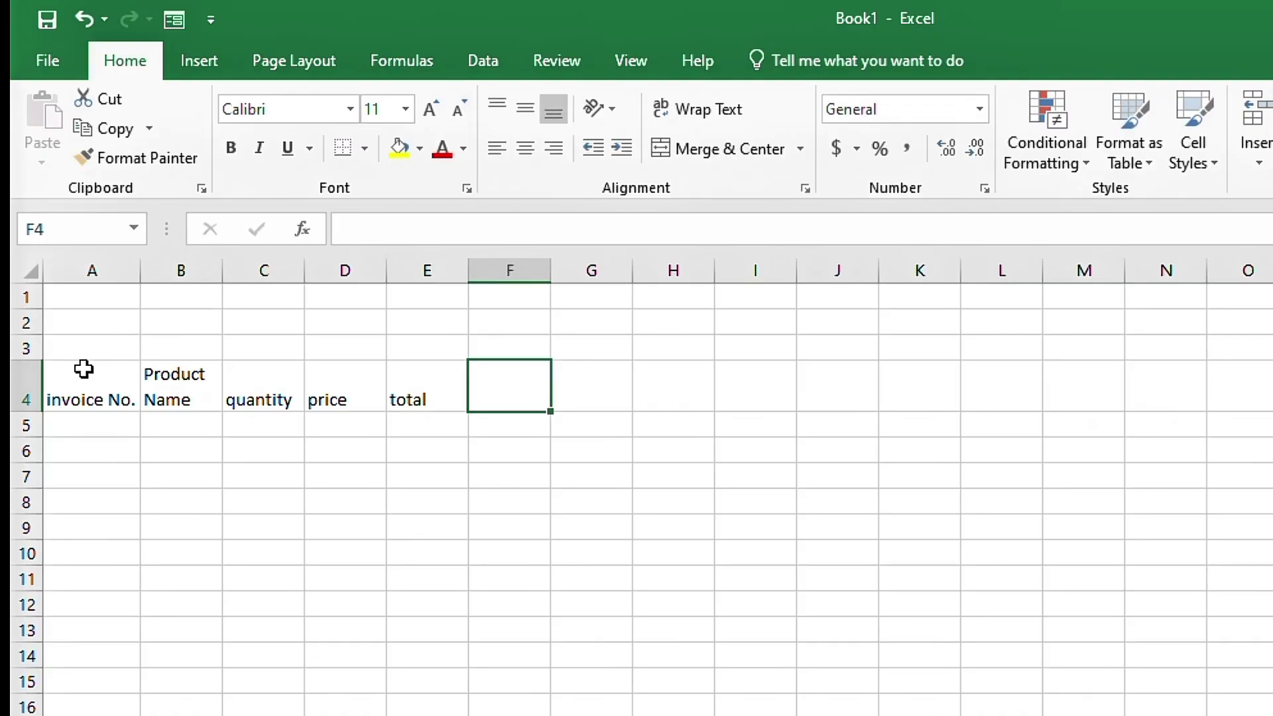
- Extend the header in cell E4 to read "total amount"
{"action": "key", "text": "Left"}
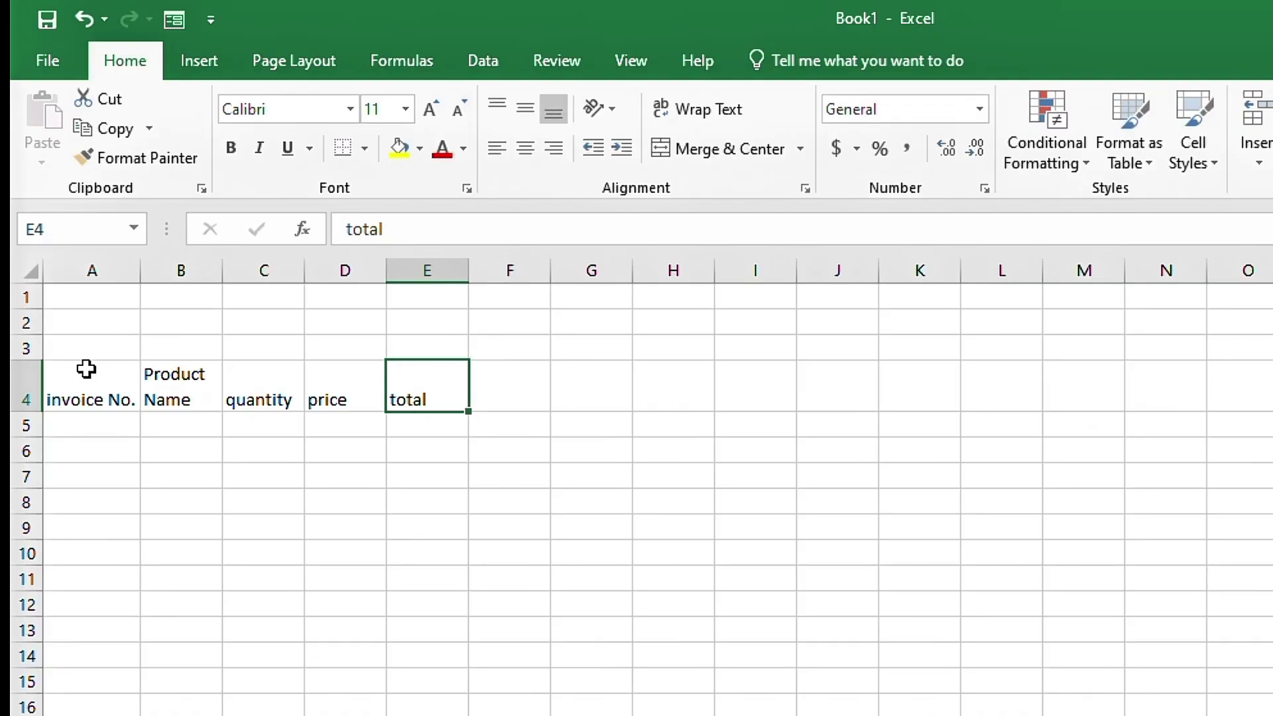
{"action": "double_click", "coordinate": [440, 389]}
{"action": "type", "text": "am"}
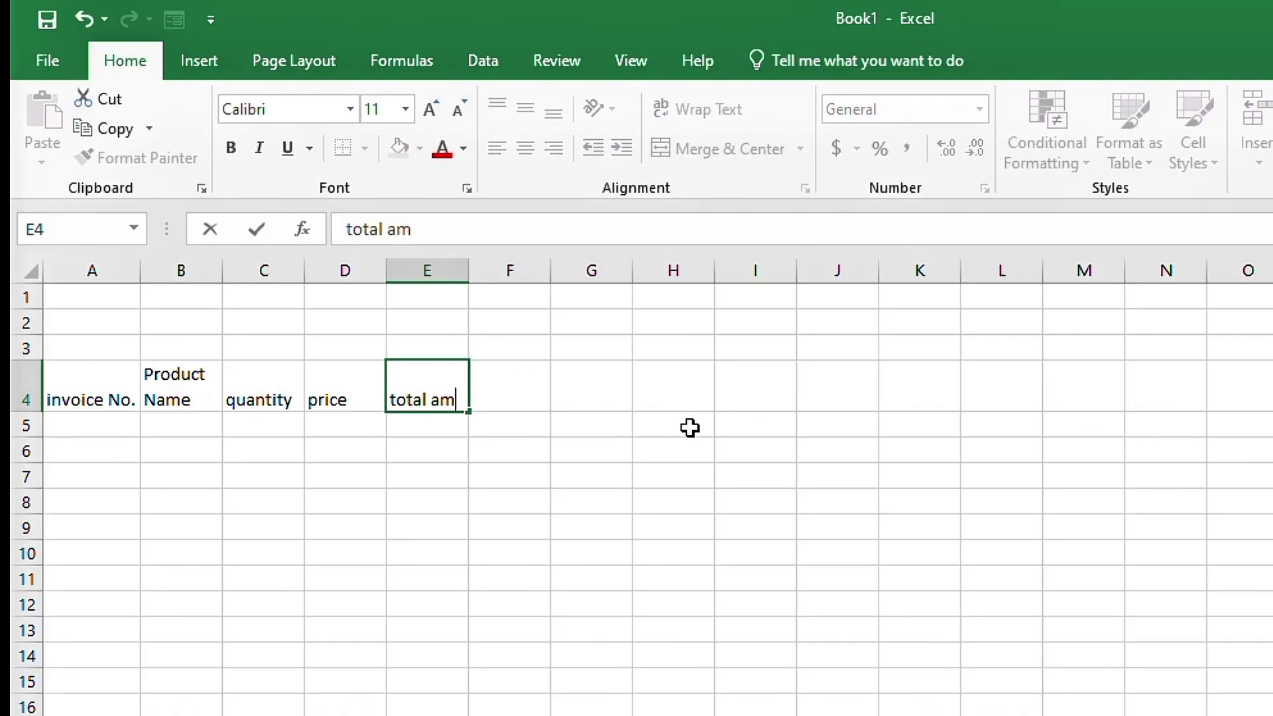
{"action": "type", "text": "ount"}
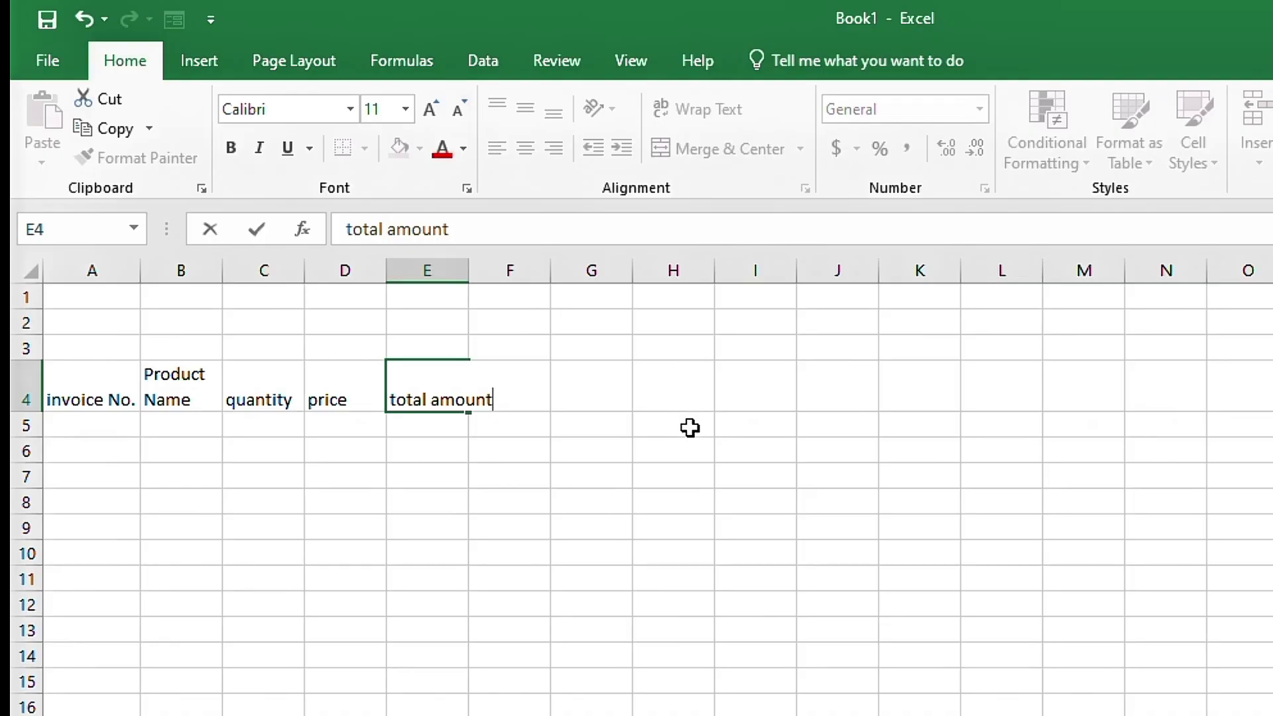
{"action": "key", "text": "Return"}
{"action": "key", "text": "Right"}
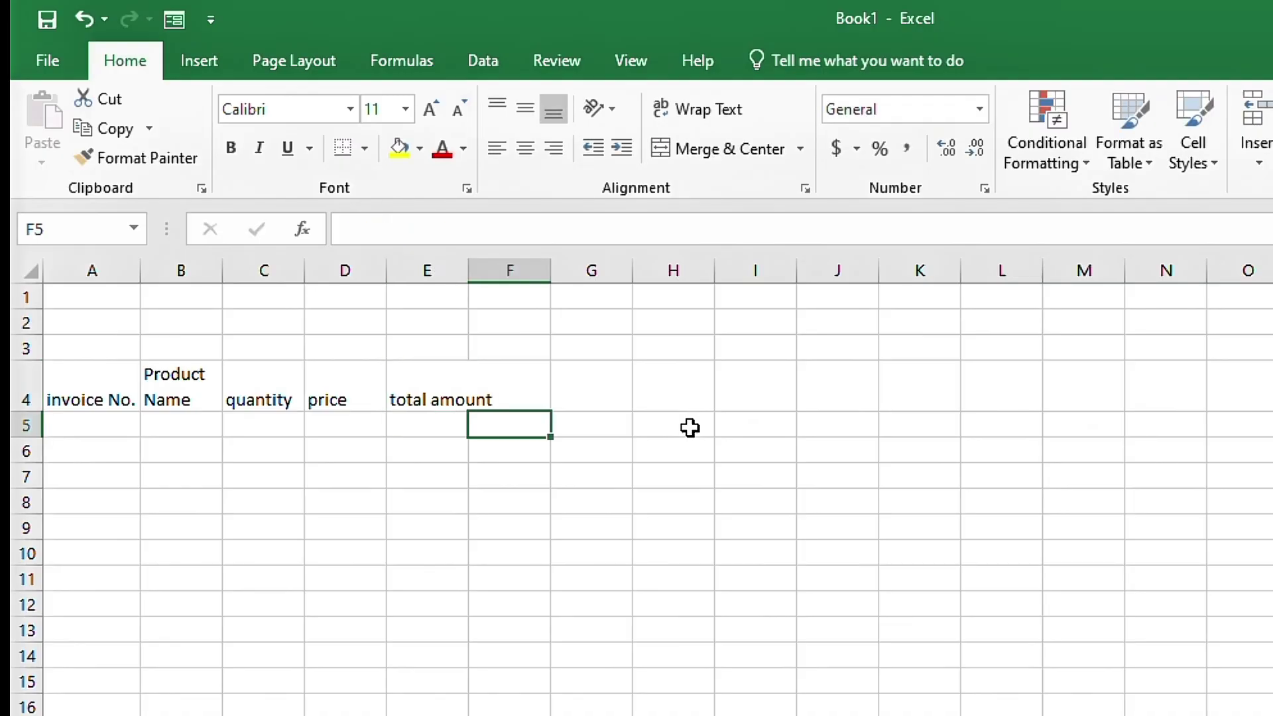
- Enter the column headers "gst" in cell F4 and "final amount" in cell G4
{"action": "key", "text": "Up"}
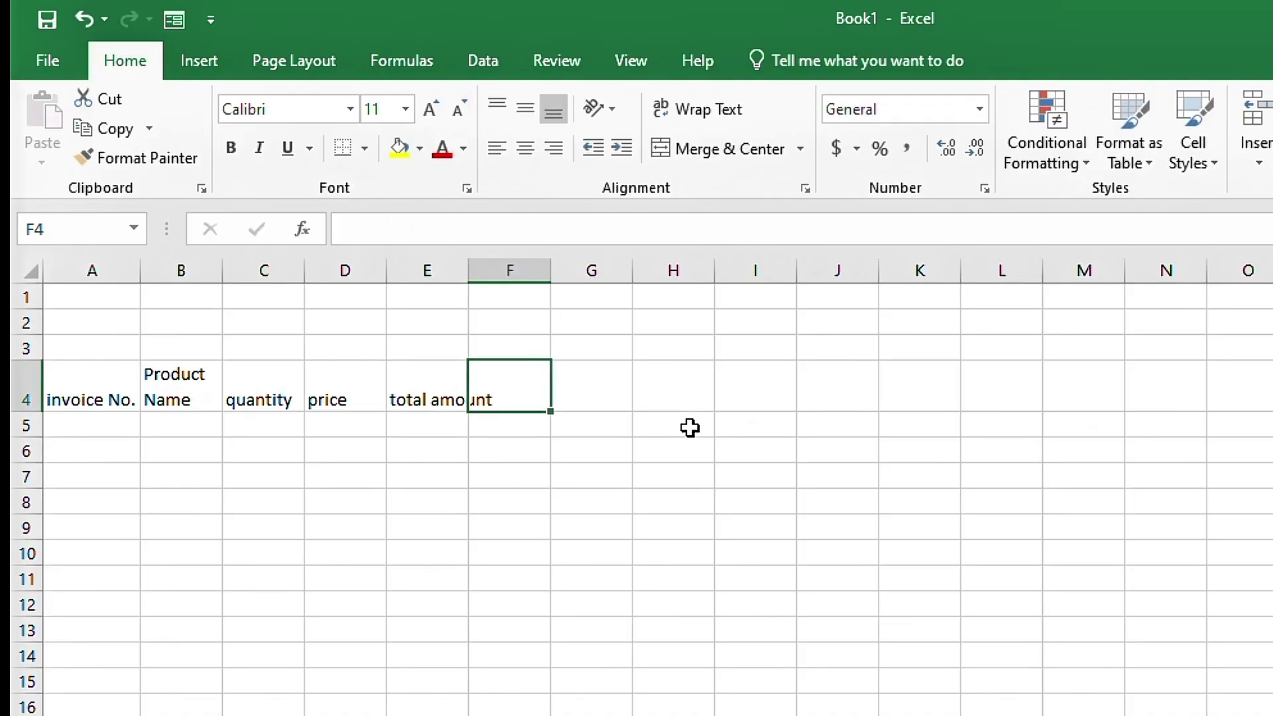
{"action": "type", "text": "gst"}
{"action": "key", "text": "Tab"}
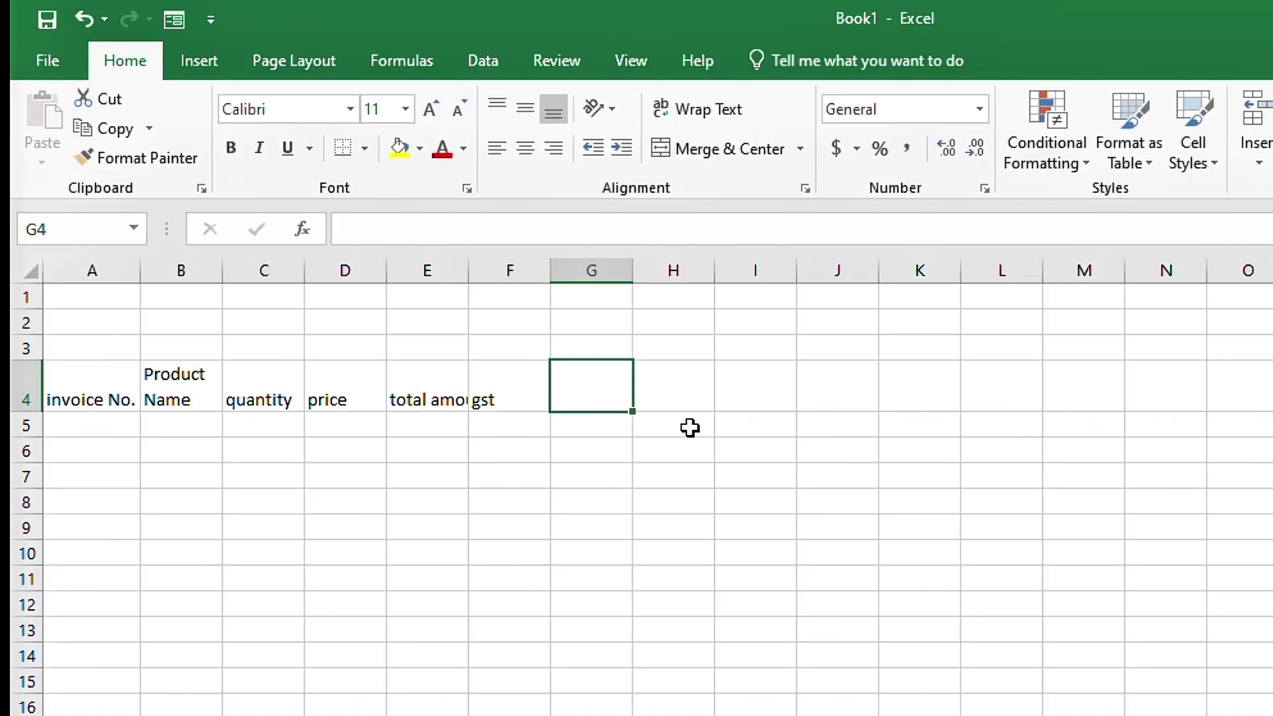
{"action": "type", "text": "final"}
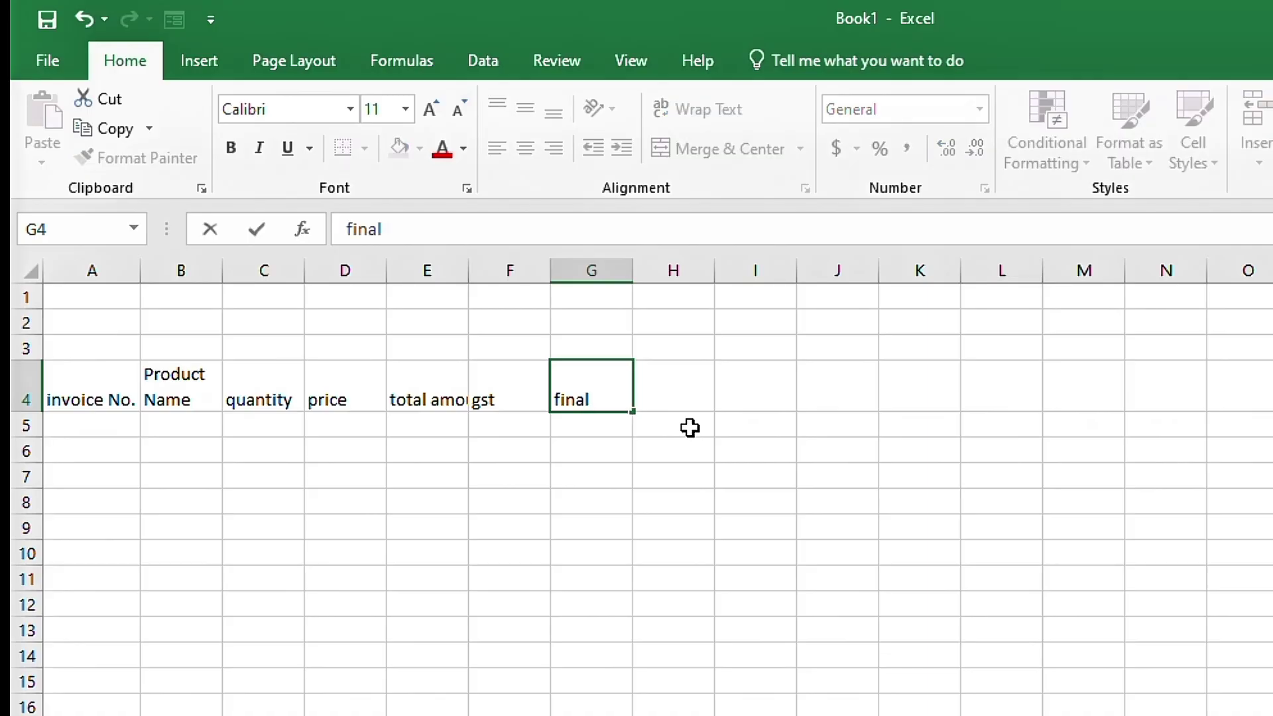
{"action": "type", "text": " amou"}
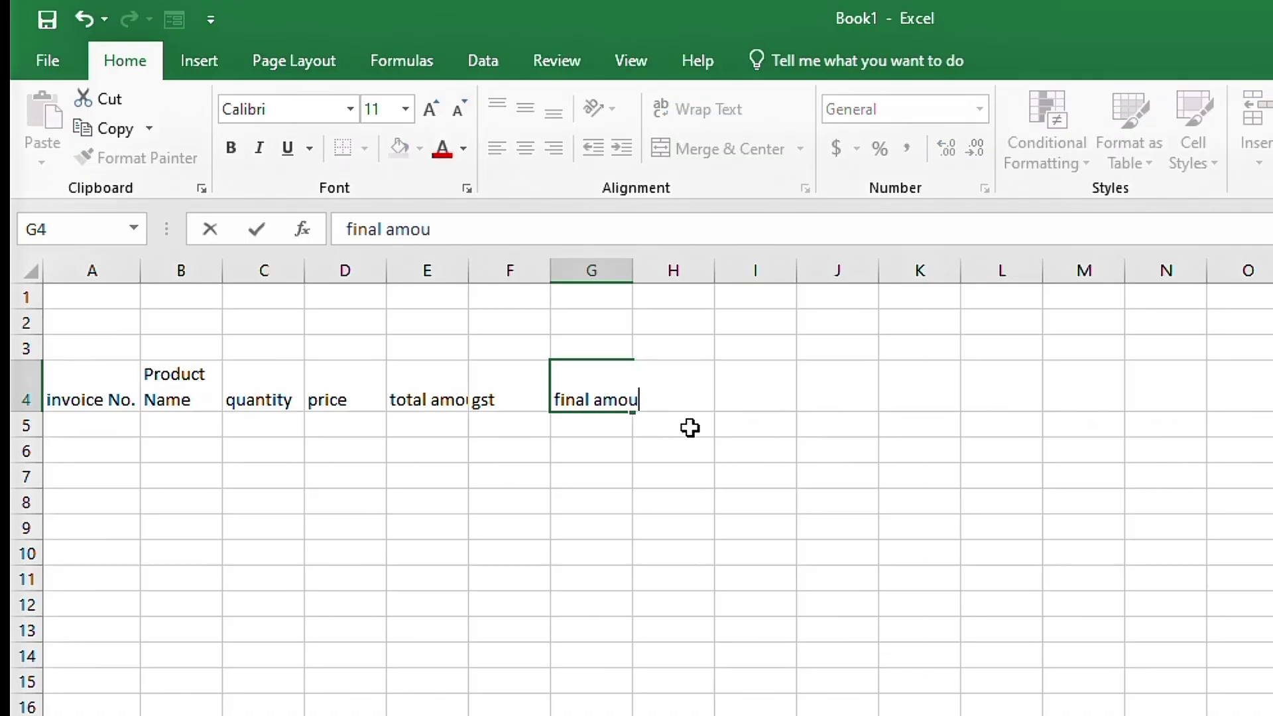
{"action": "type", "text": "nt"}
{"action": "key", "text": "Tab"}
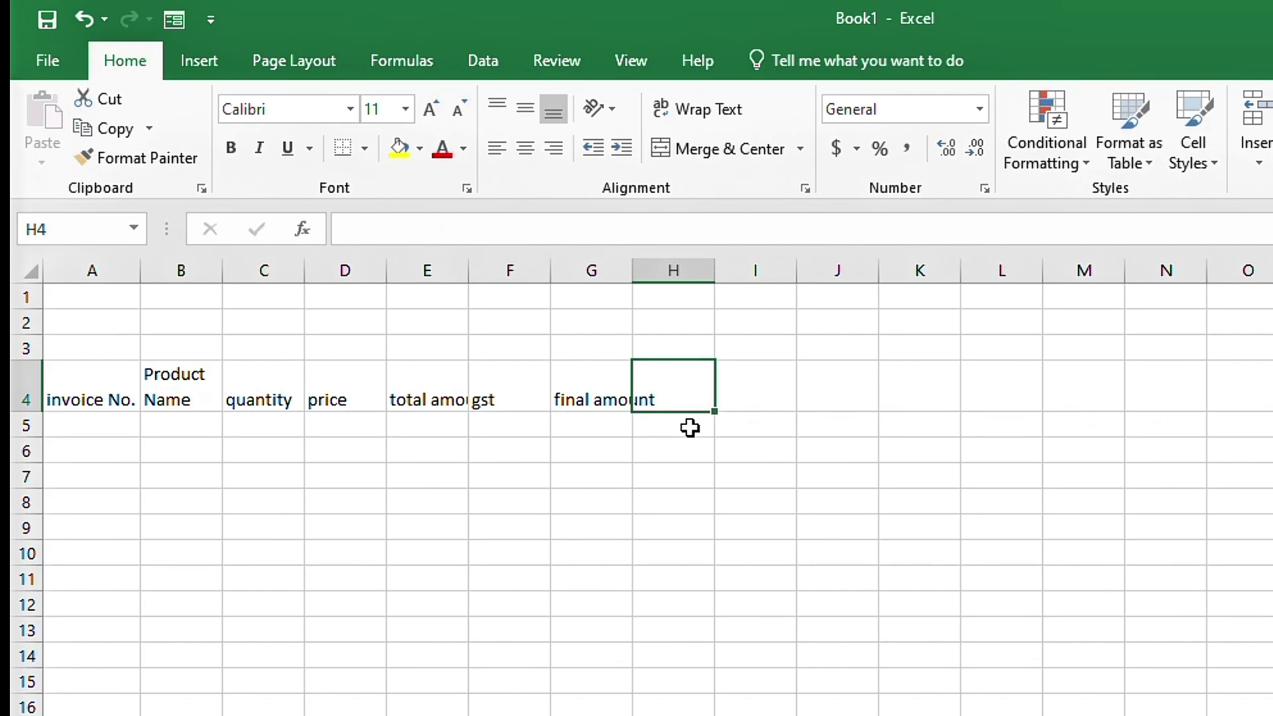
{"action": "key", "text": "Left"}
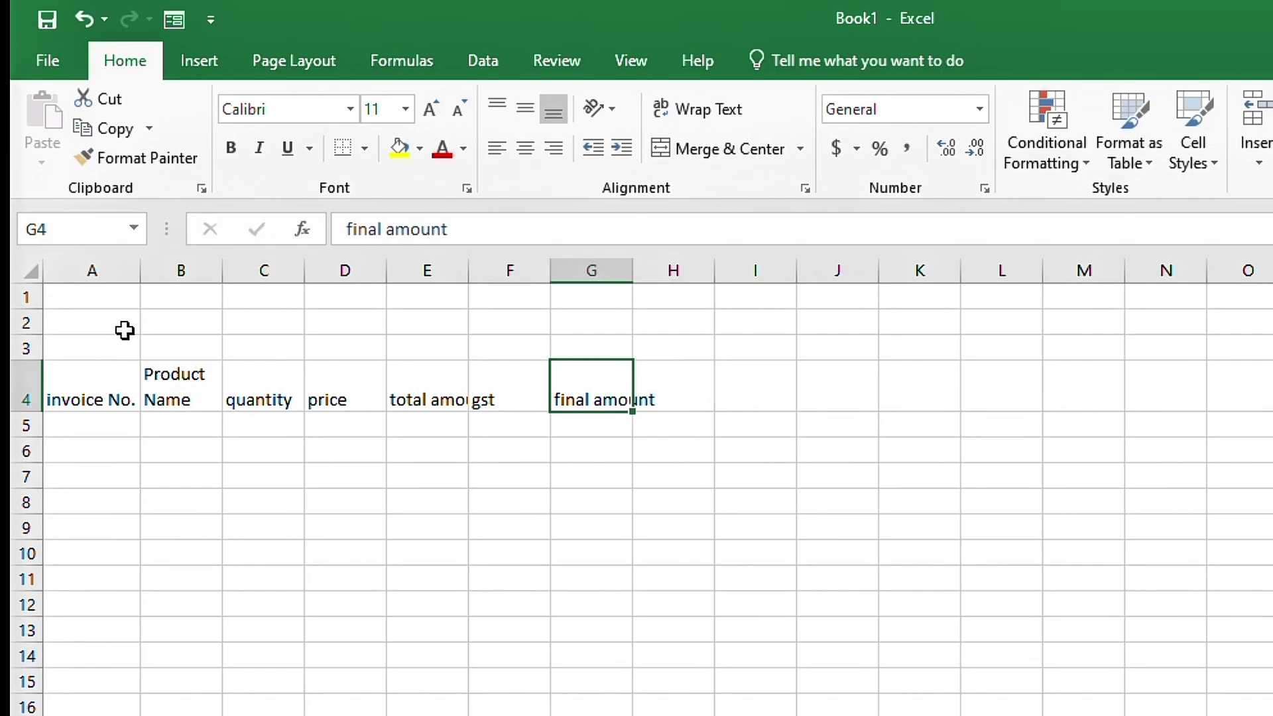
- Narrow column B slightly and widen columns E and G to fit the "total amount" and "final amount" headers
{"action": "left_click_drag", "start_coordinate": [97, 389], "coordinate": [627, 398]}
{"action": "left_click", "coordinate": [435, 523]}
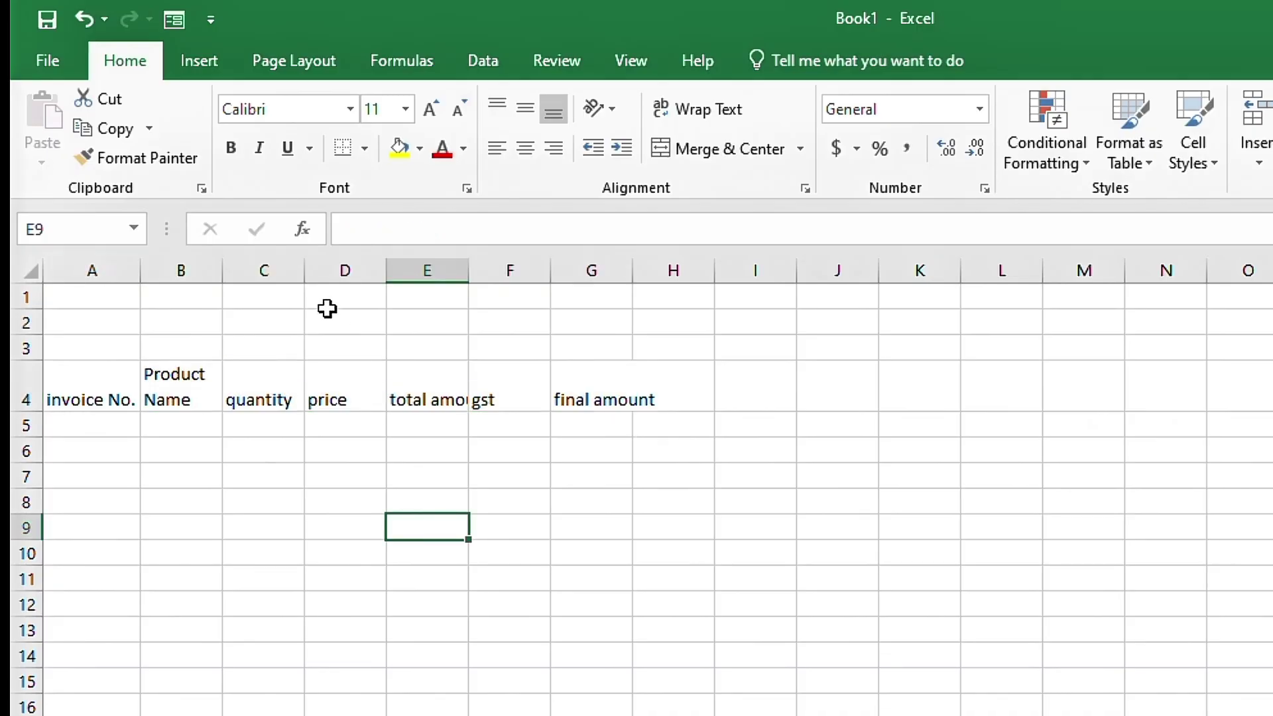
{"action": "mouse_move", "coordinate": [219, 263]}
{"action": "left_mouse_down"}
{"action": "mouse_move", "coordinate": [230, 263]}
{"action": "mouse_move", "coordinate": [216, 262]}
{"action": "left_mouse_up"}
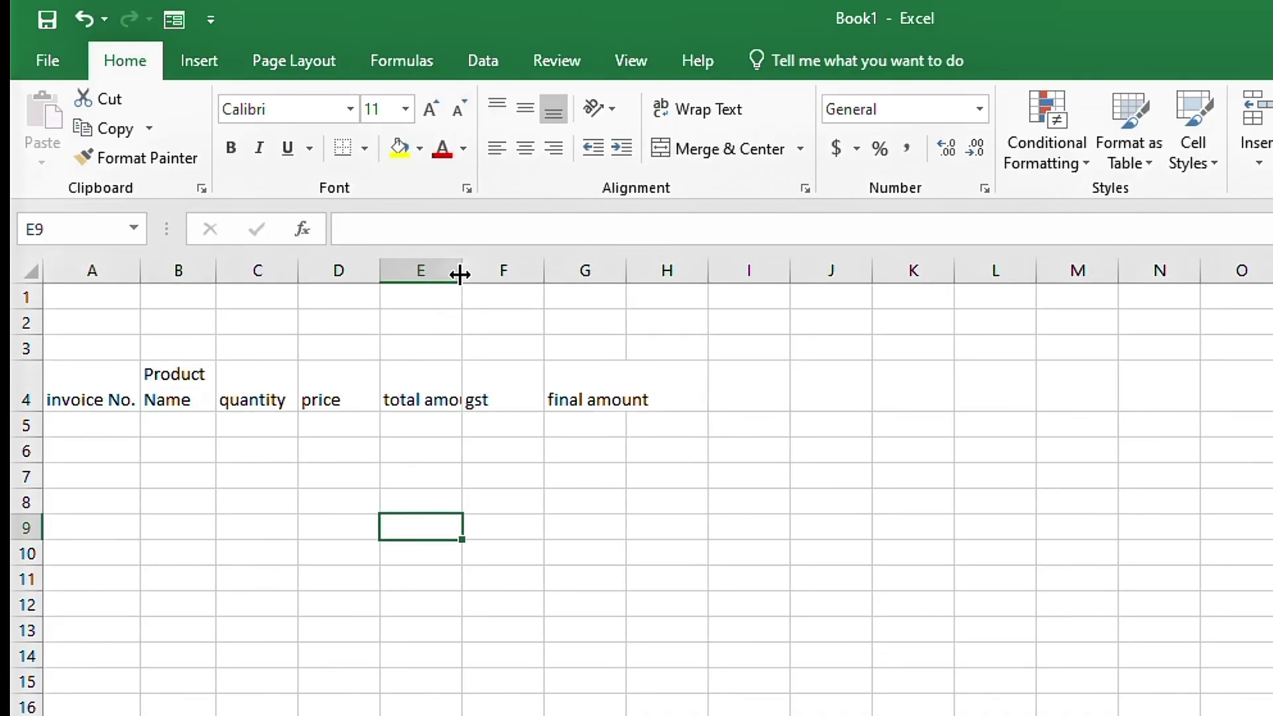
{"action": "left_click_drag", "start_coordinate": [461, 275], "coordinate": [501, 270]}
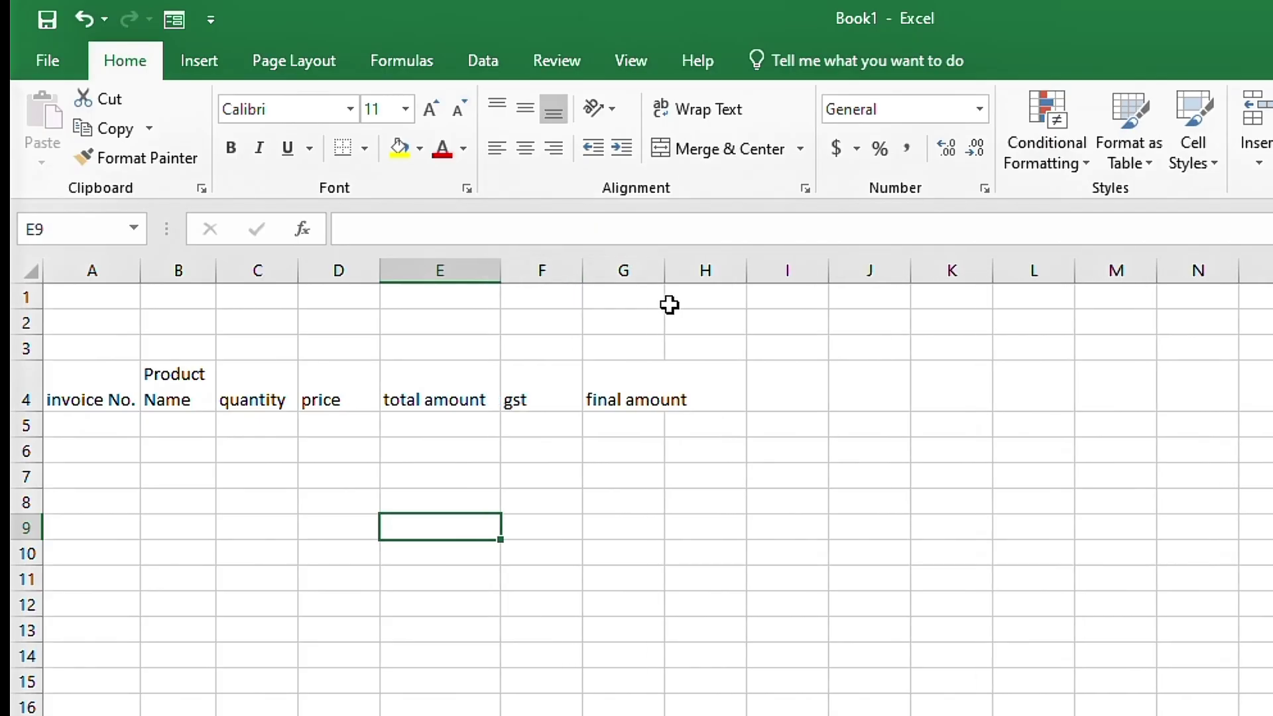
{"action": "left_click_drag", "start_coordinate": [665, 276], "coordinate": [694, 278]}
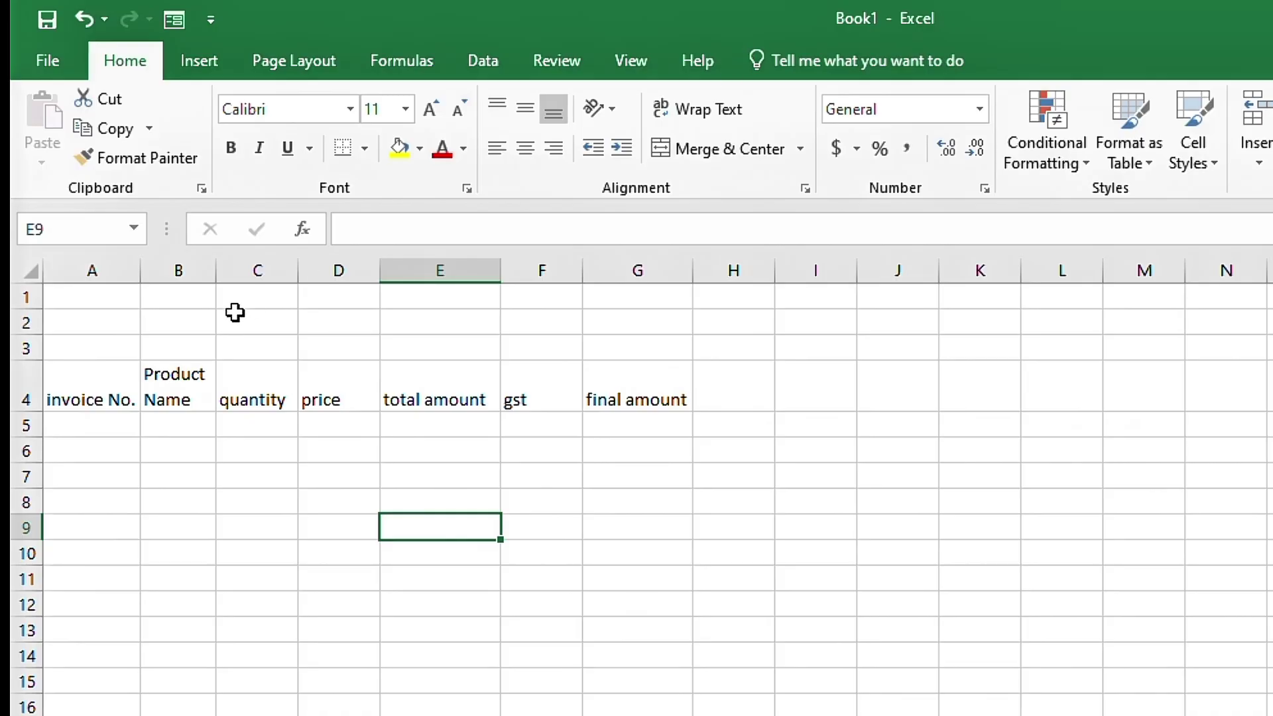
- Turn off text wrapping for the header cells A4:G4 and widen column B to fit "Product Name" on one line
{"action": "left_click", "coordinate": [95, 386]}
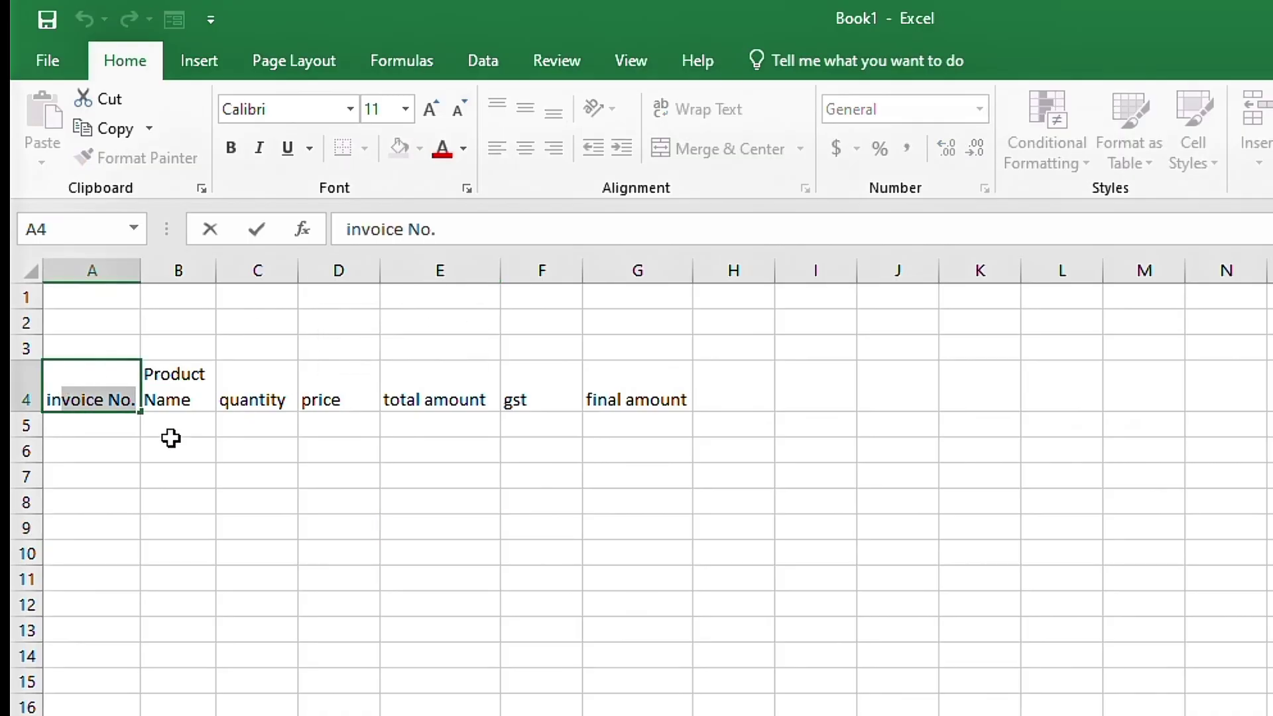
{"action": "left_click", "coordinate": [161, 475]}
{"action": "left_click_drag", "start_coordinate": [114, 372], "coordinate": [608, 374]}
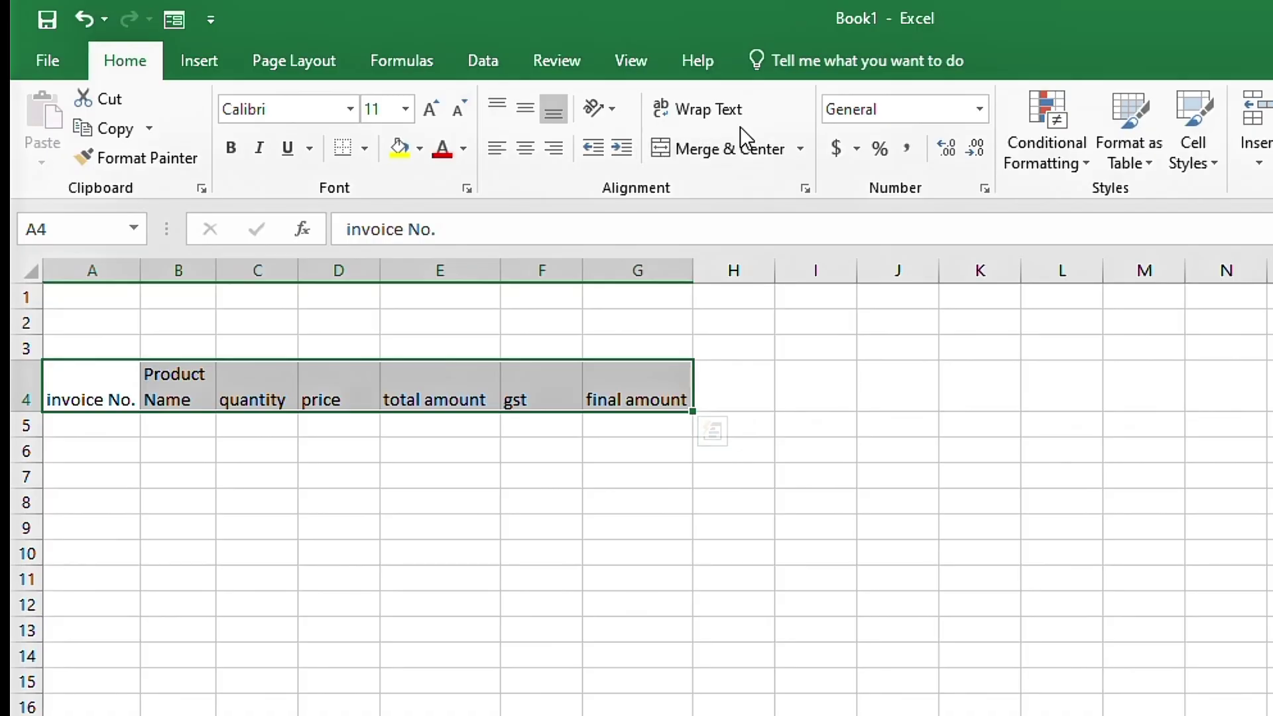
{"action": "left_click", "coordinate": [714, 106]}
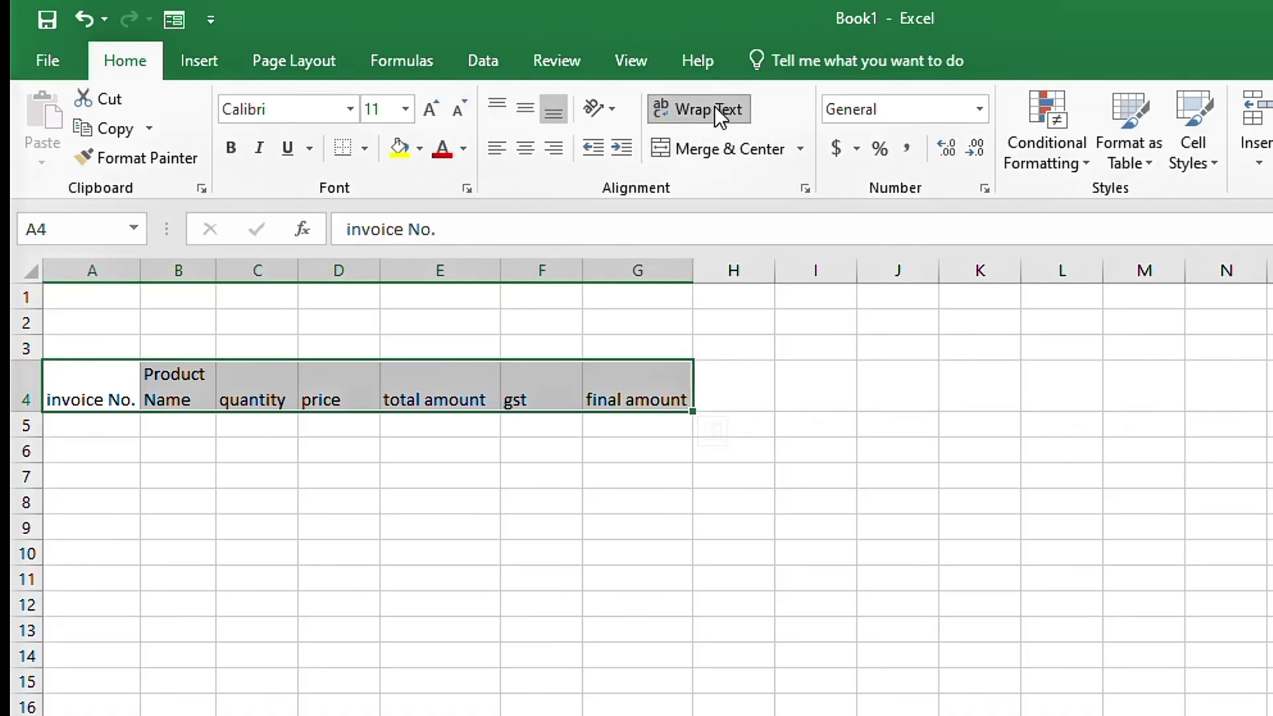
{"action": "left_click", "coordinate": [213, 443]}
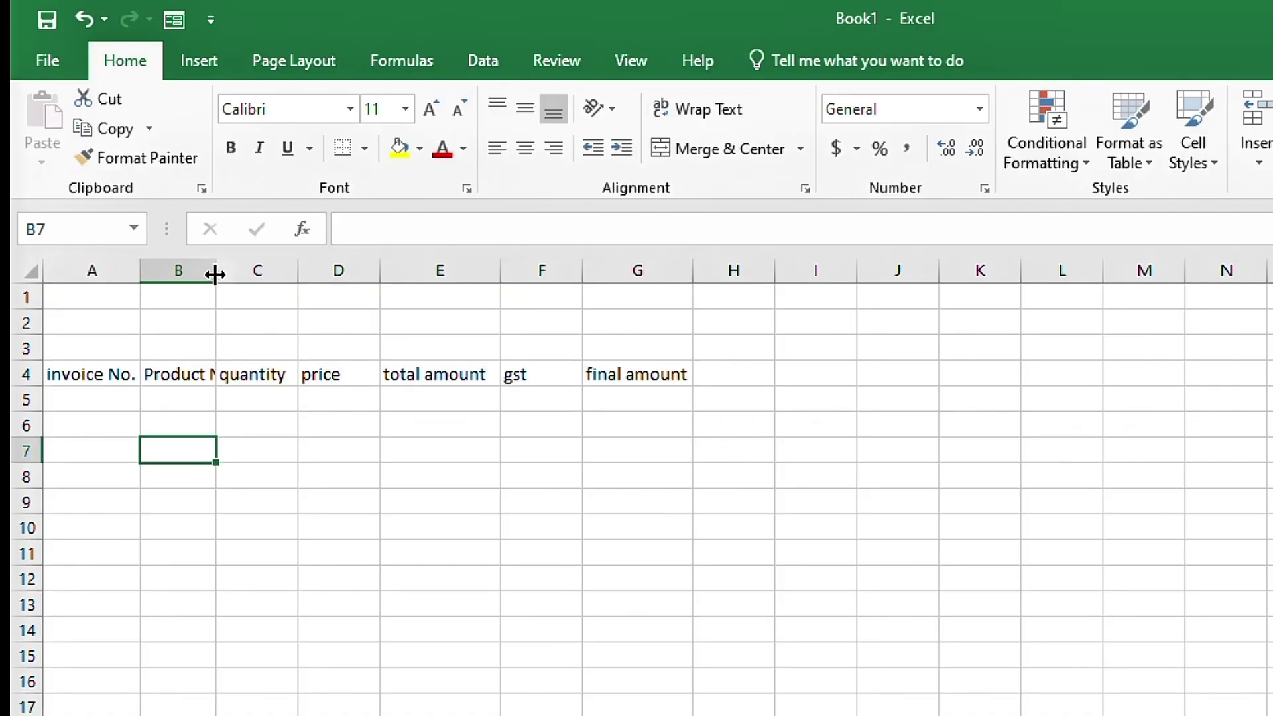
{"action": "left_click_drag", "start_coordinate": [214, 272], "coordinate": [264, 272]}
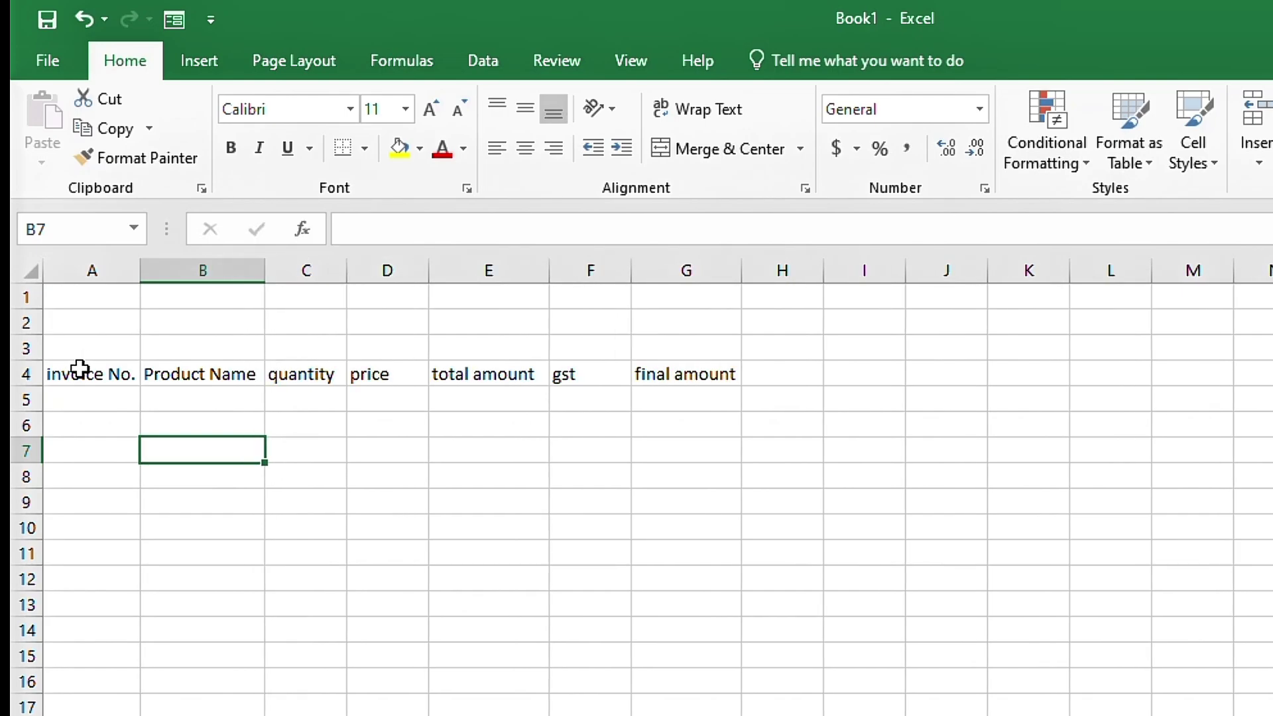
- Apply All Borders to the range A4:G10, covering the header row and six empty rows
{"action": "mouse_move", "coordinate": [80, 368]}
{"action": "left_mouse_down"}
{"action": "mouse_move", "coordinate": [378, 420]}
{"action": "mouse_move", "coordinate": [685, 529]}
{"action": "mouse_move", "coordinate": [685, 671]}
{"action": "mouse_move", "coordinate": [665, 601]}
{"action": "mouse_move", "coordinate": [679, 534]}
{"action": "left_mouse_up"}
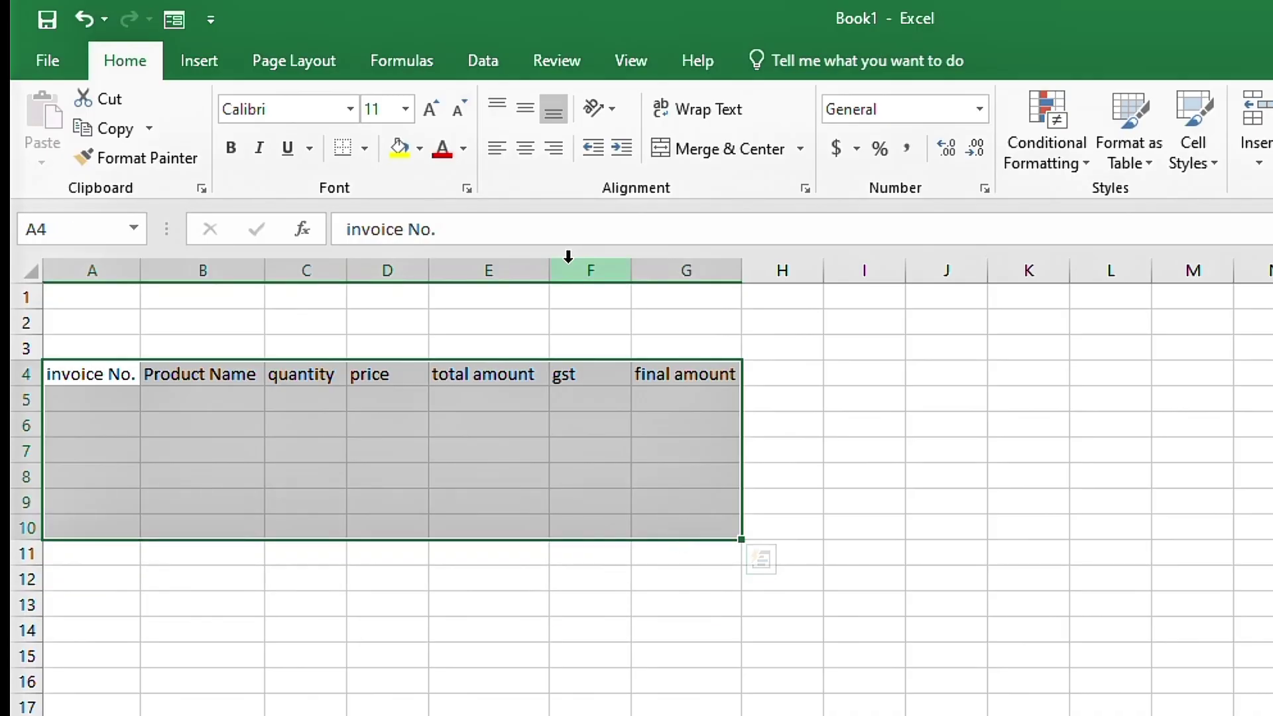
{"action": "left_click", "coordinate": [362, 146]}
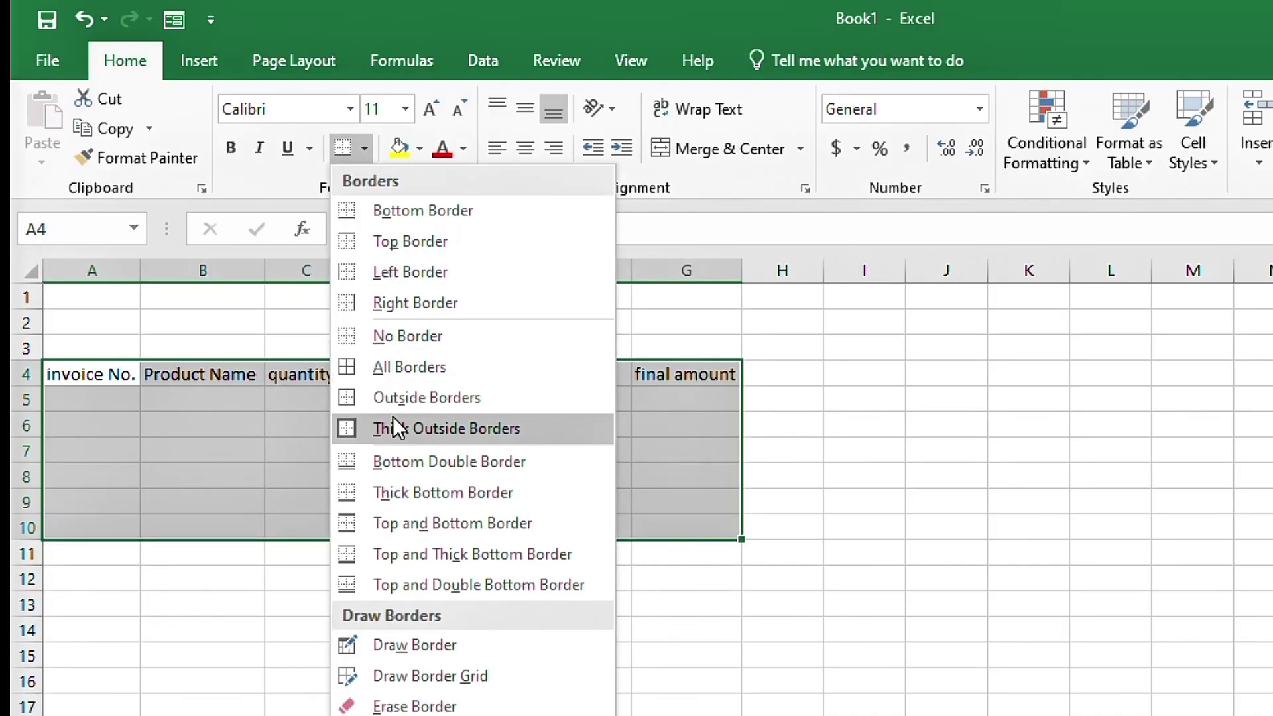
{"action": "left_click", "coordinate": [422, 371]}
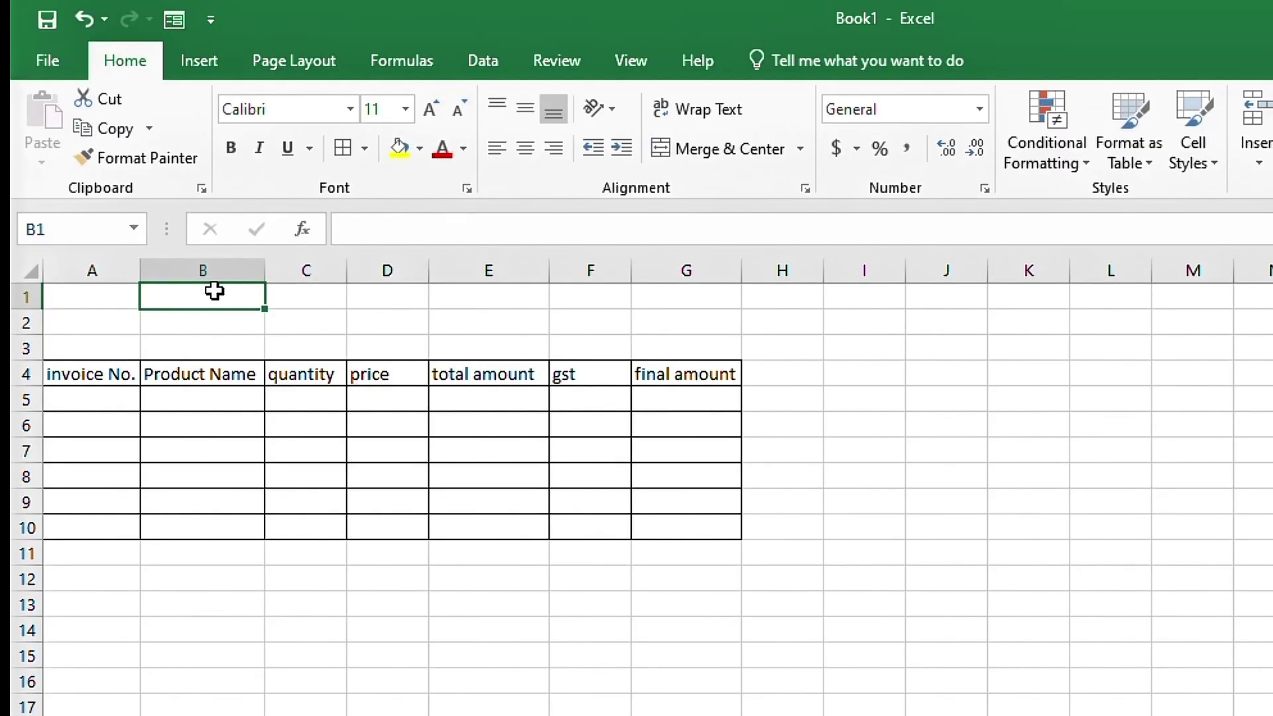
- Enter the company name "avnish Garment Pvt LTD" in cell B1 above the table, with the range B1:E1 selected
{"action": "left_click_drag", "start_coordinate": [213, 292], "coordinate": [453, 290]}
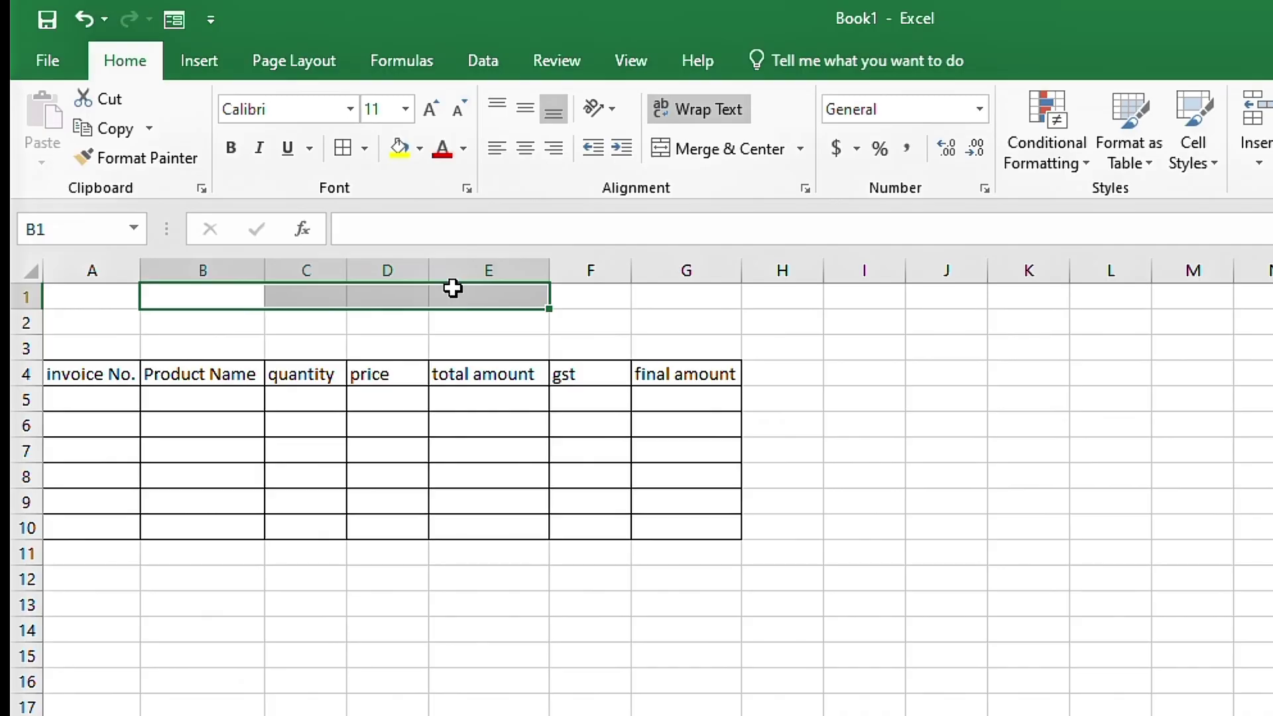
{"action": "type", "text": "avnish "}
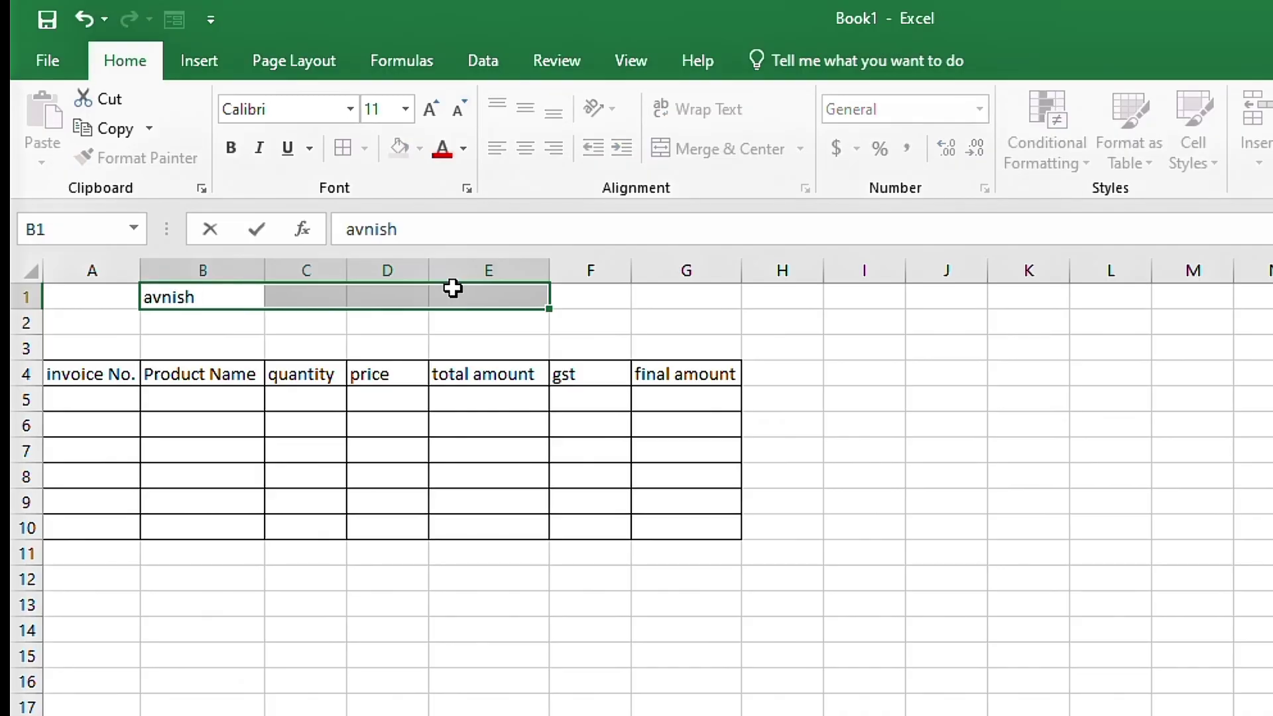
{"action": "type", "text": "Garment "}
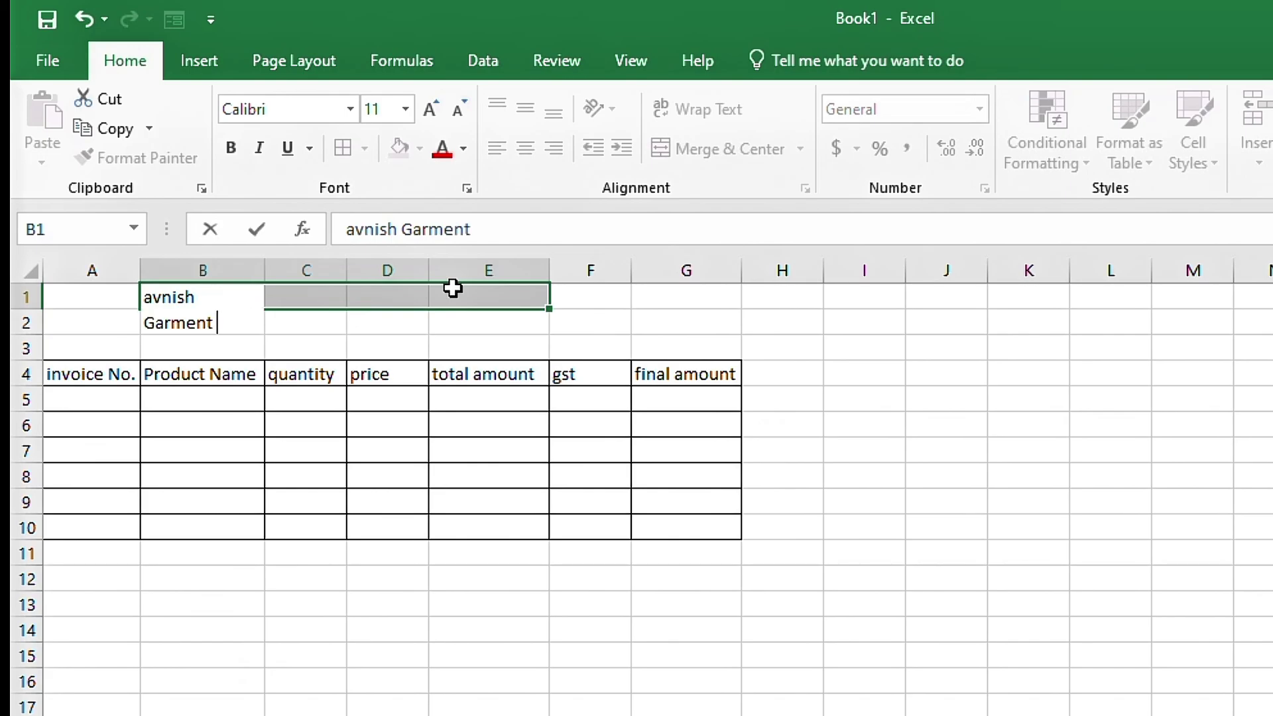
{"action": "type", "text": "Pvt LTd"}
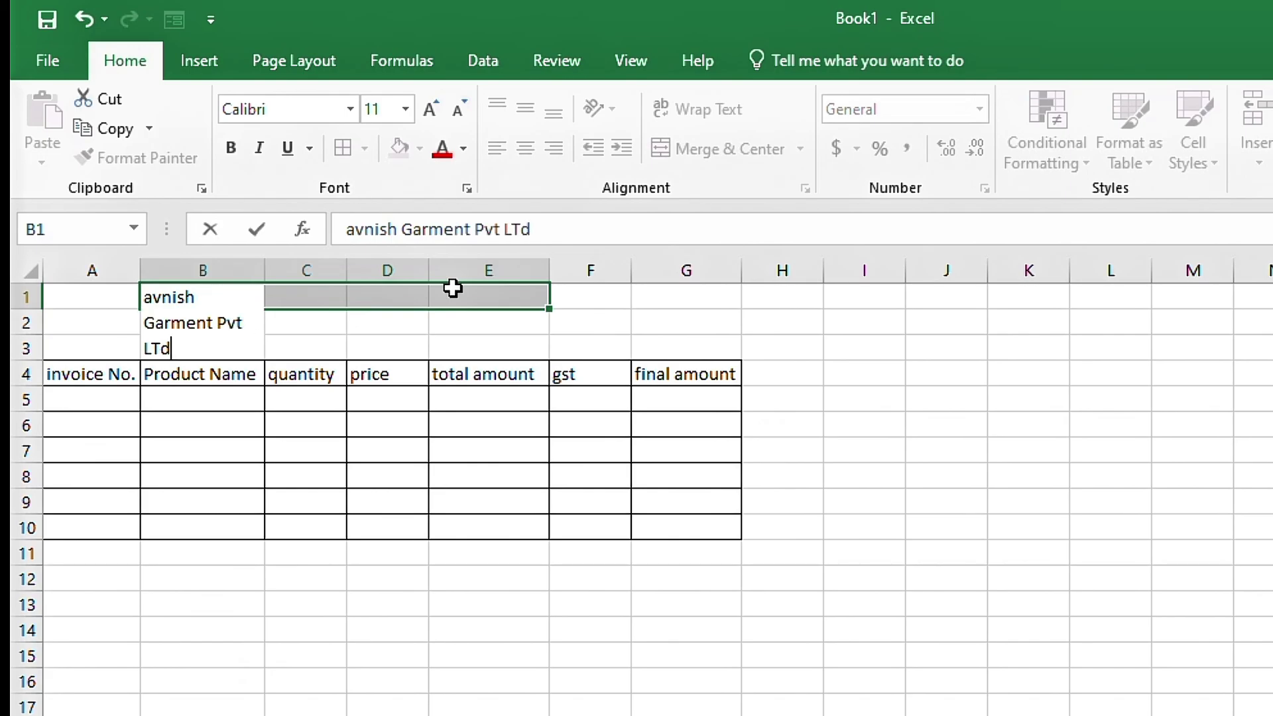
{"action": "key", "text": "BackSpace"}
{"action": "key", "text": "BackSpace"}
{"action": "key", "text": "BackSpace"}
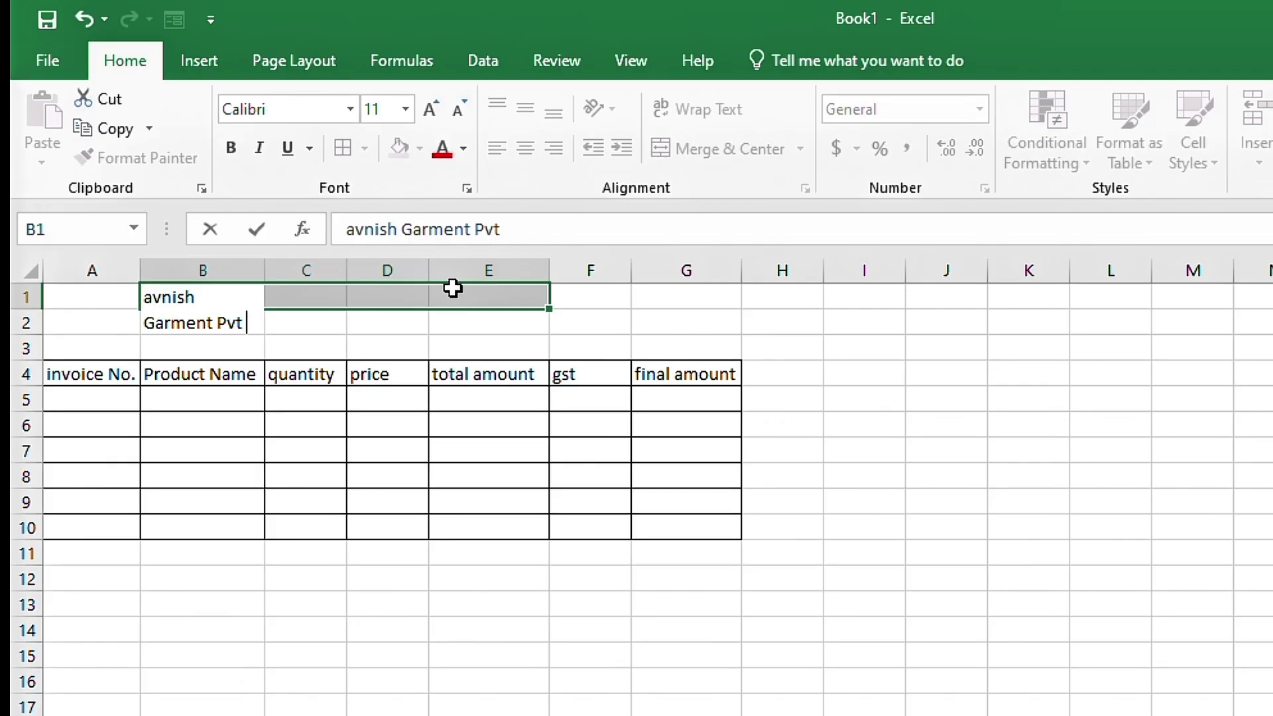
{"action": "type", "text": "ltd"}
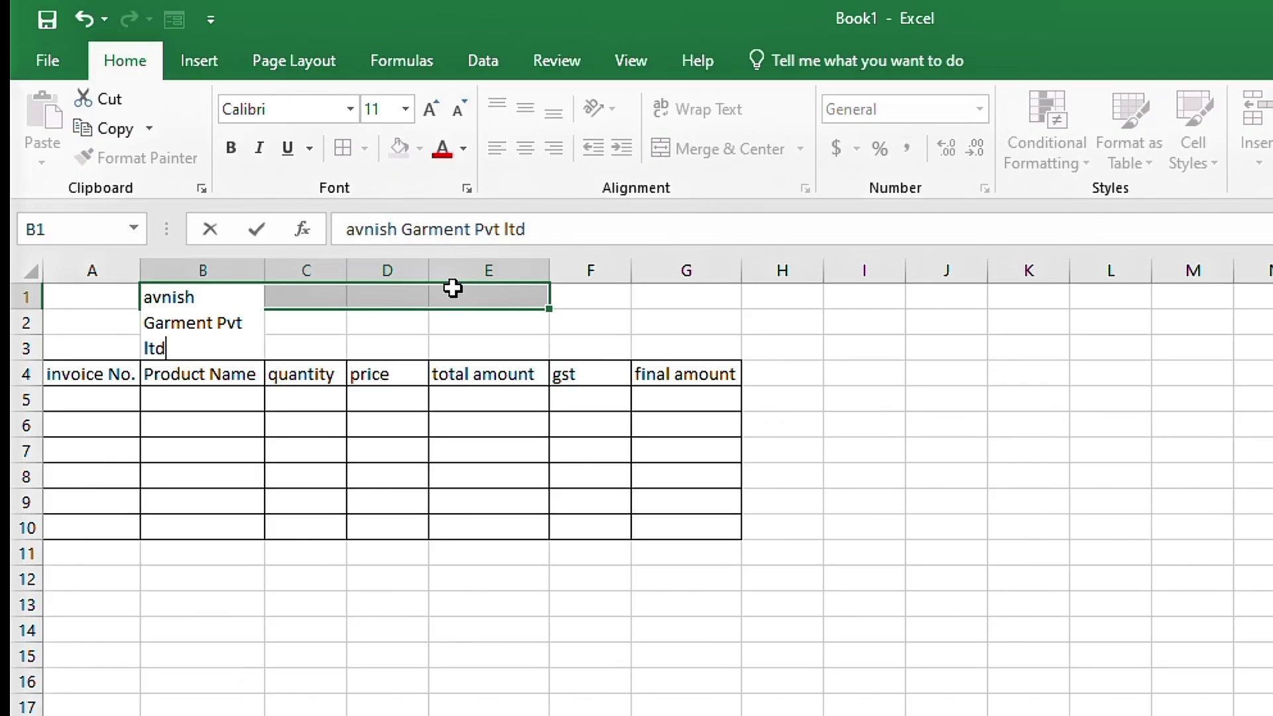
{"action": "key", "text": "BackSpace"}
{"action": "key", "text": "BackSpace"}
{"action": "key", "text": "BackSpace"}
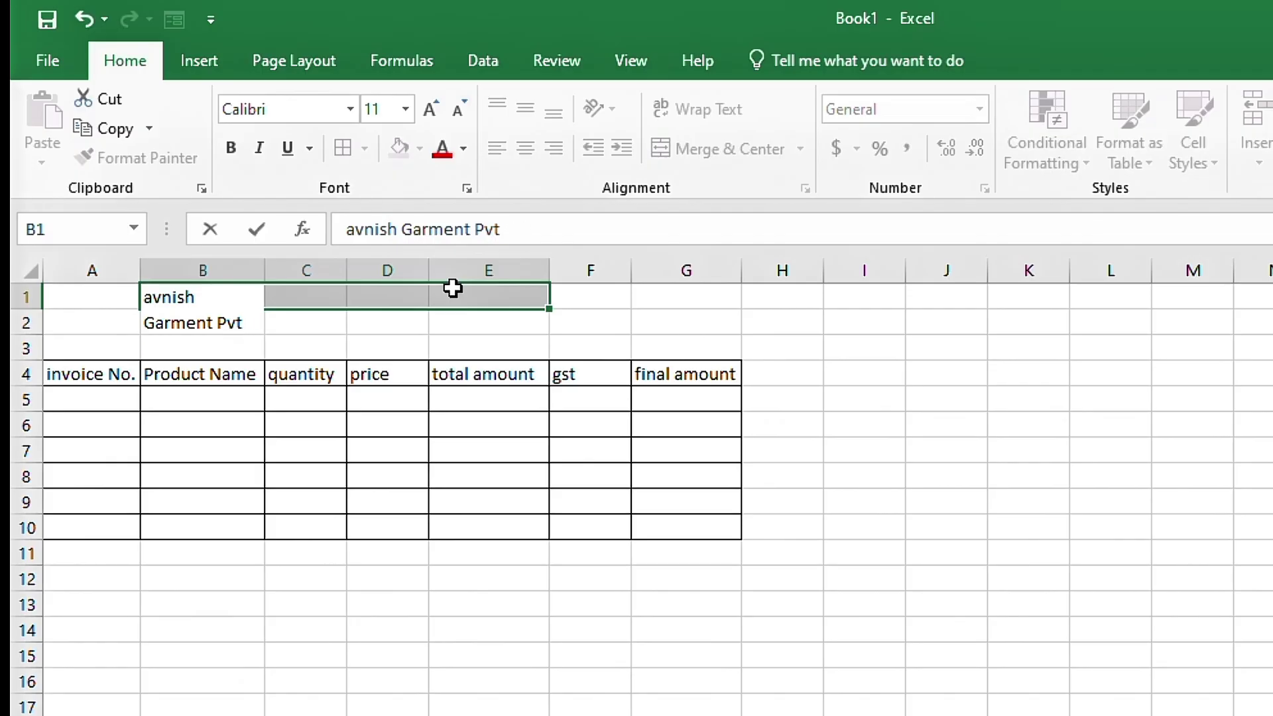
{"action": "type", "text": "LTD"}
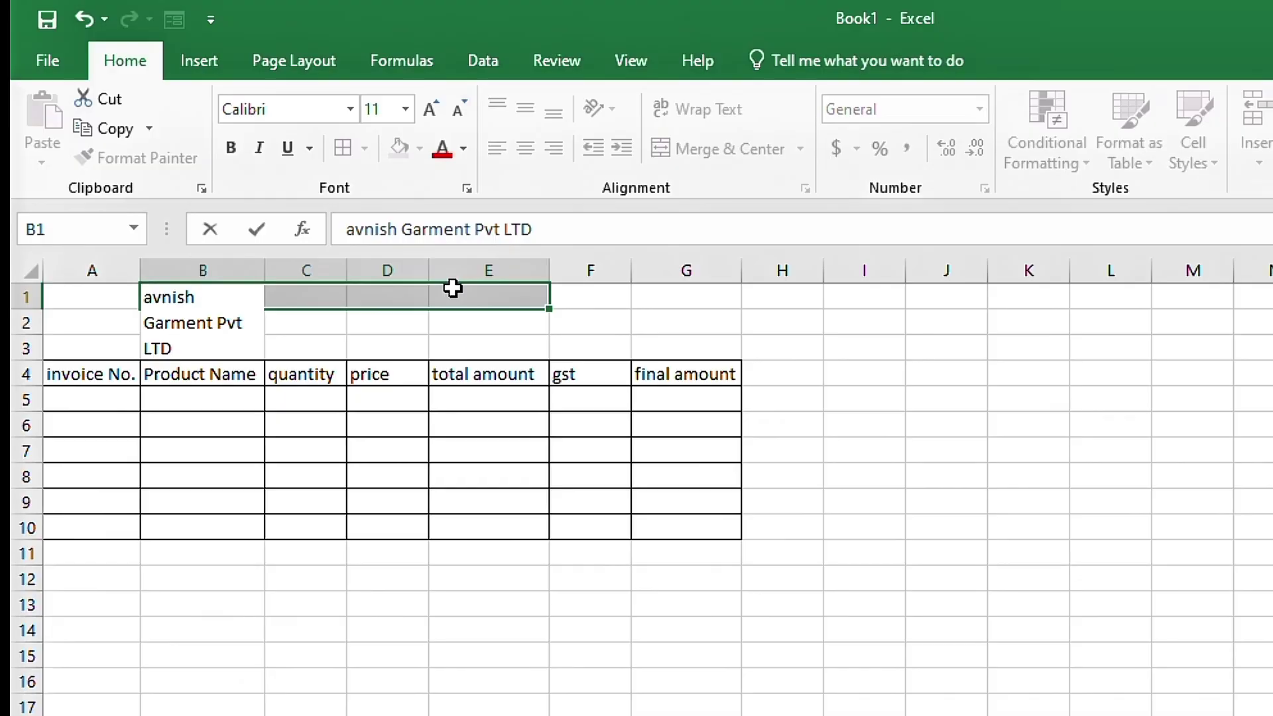
{"action": "key", "text": "Return"}
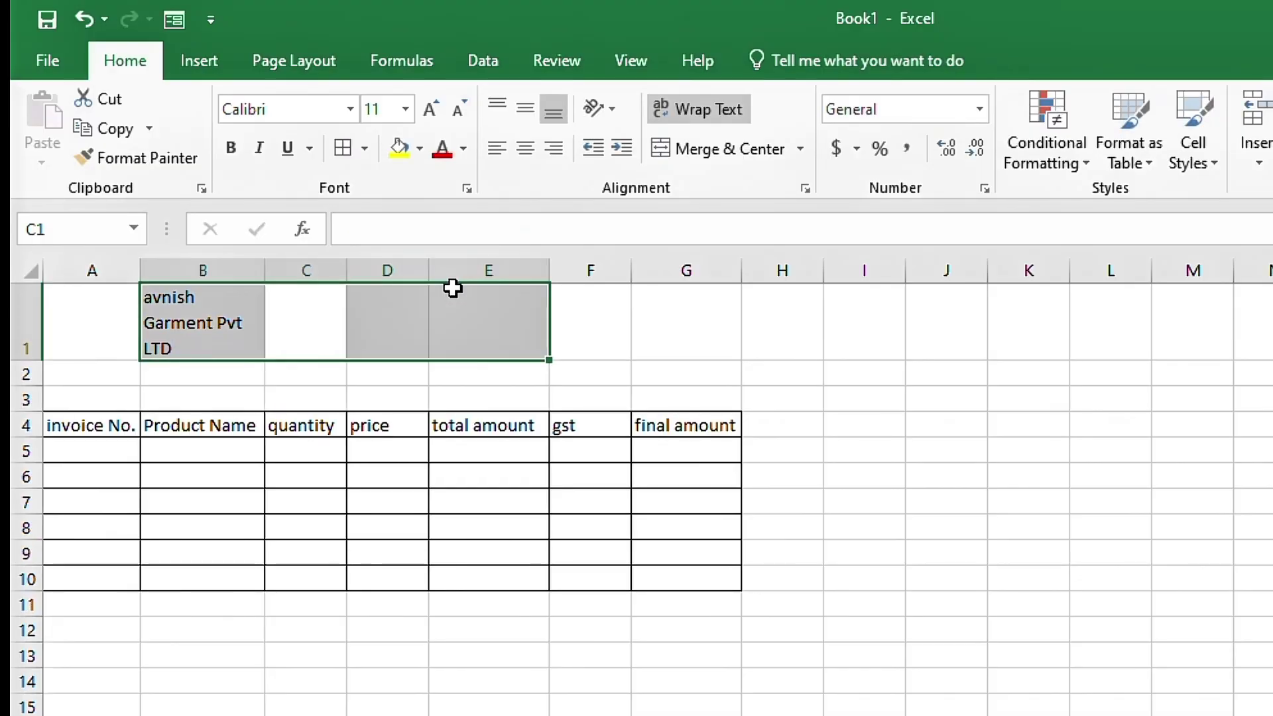
- Turn off text wrapping and merge and center B1:E1, and correct the company name to "Avnish Garment Pvt LTD"
{"action": "left_click", "coordinate": [741, 106]}
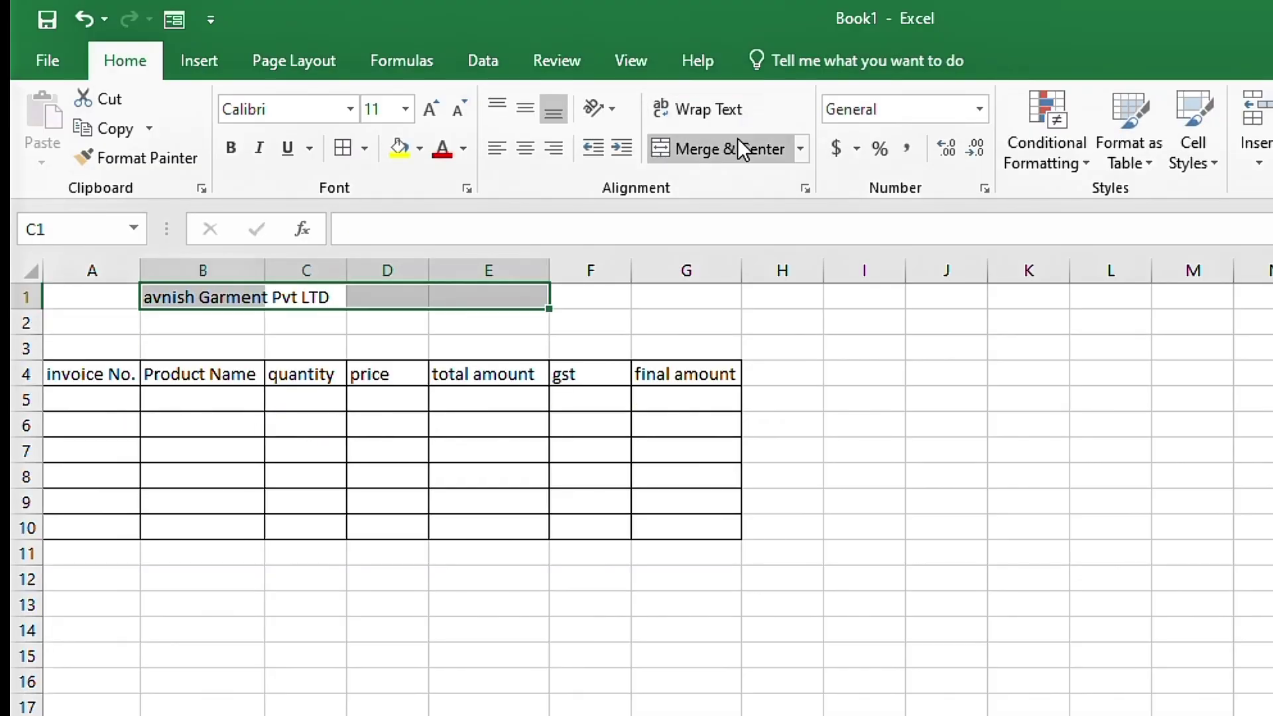
{"action": "left_click", "coordinate": [738, 140]}
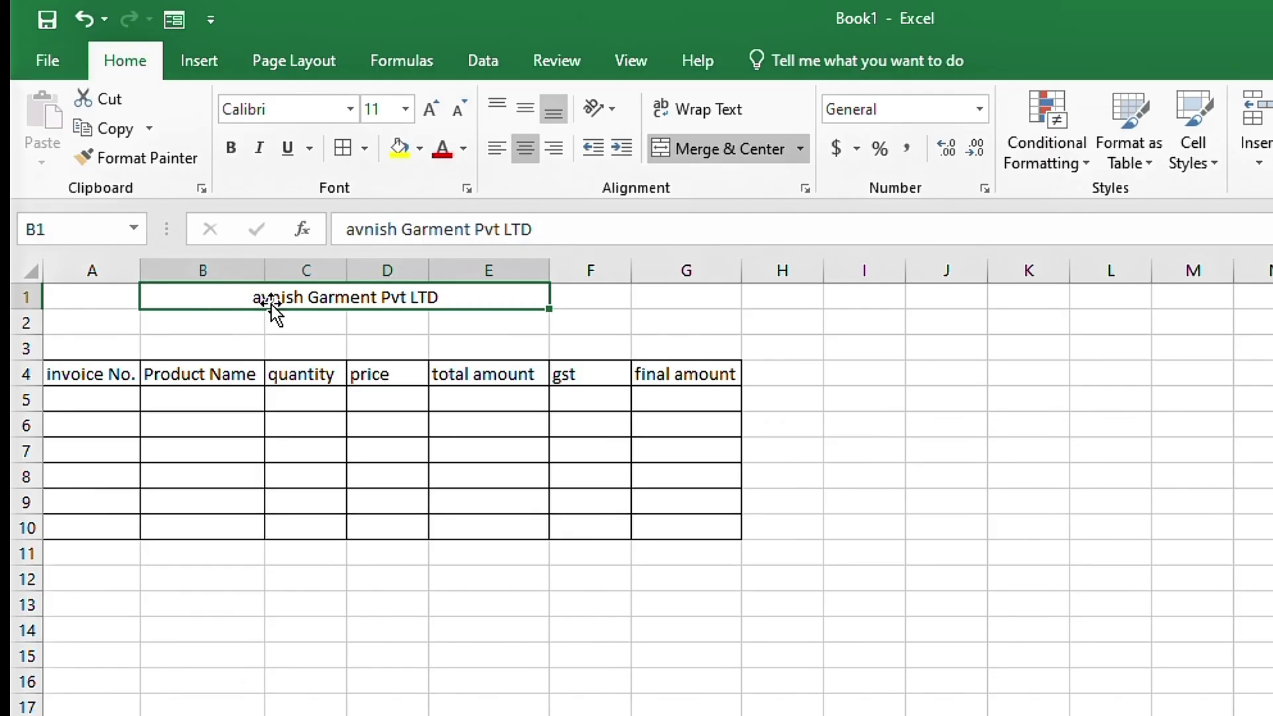
{"action": "left_click", "coordinate": [353, 229]}
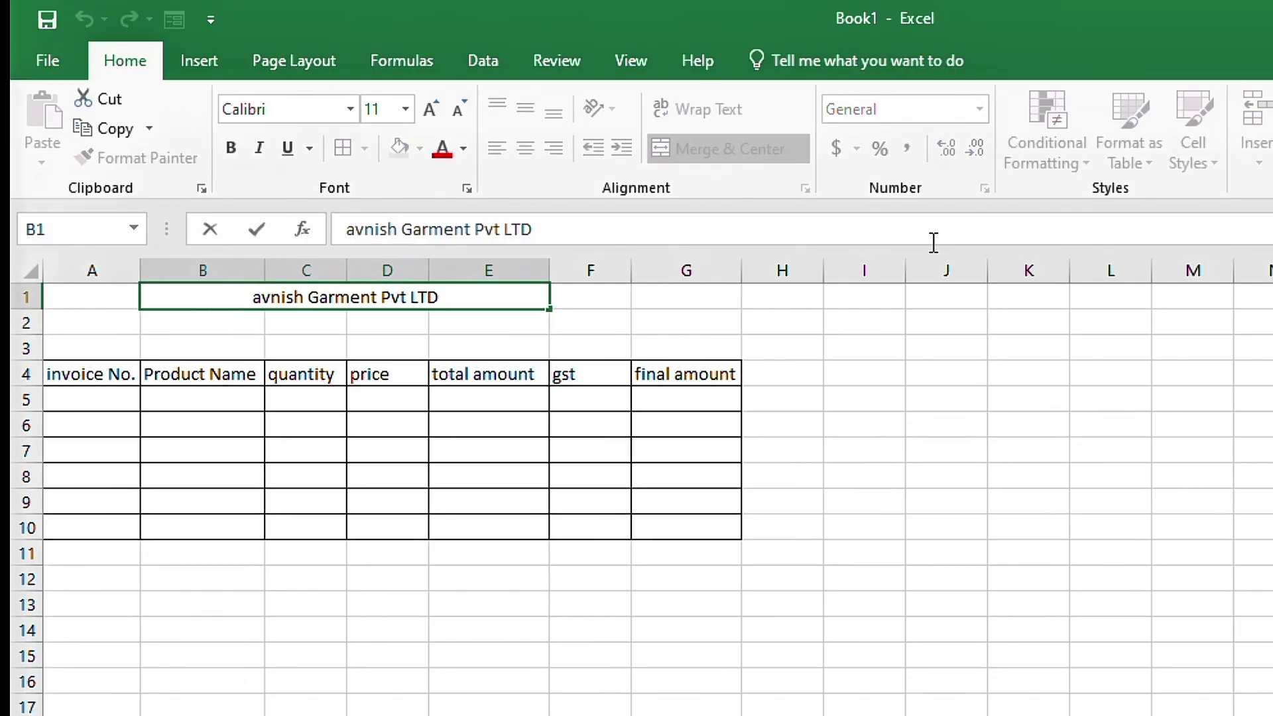
{"action": "key", "text": "BackSpace"}
{"action": "type", "text": "A"}
{"action": "key", "text": "Return"}
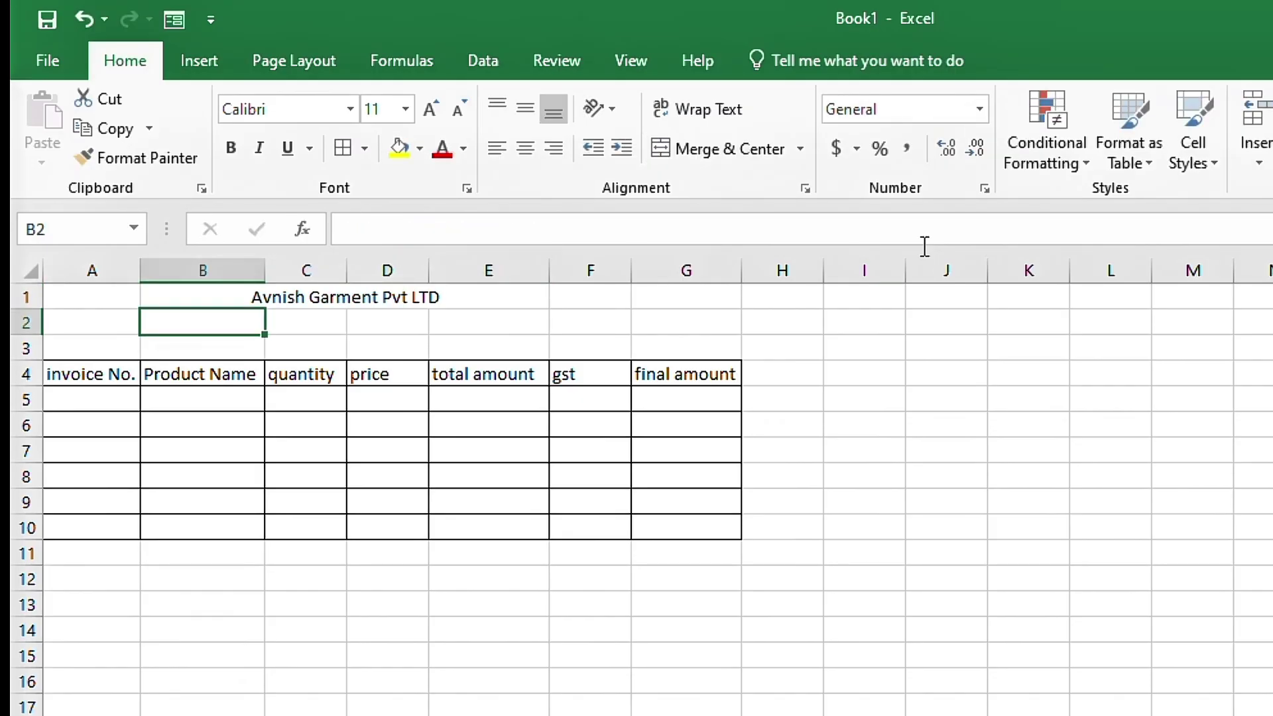
- Merge and center B2:E2 and enter the company's address with its postal code there
{"action": "left_click_drag", "start_coordinate": [245, 321], "coordinate": [534, 315]}
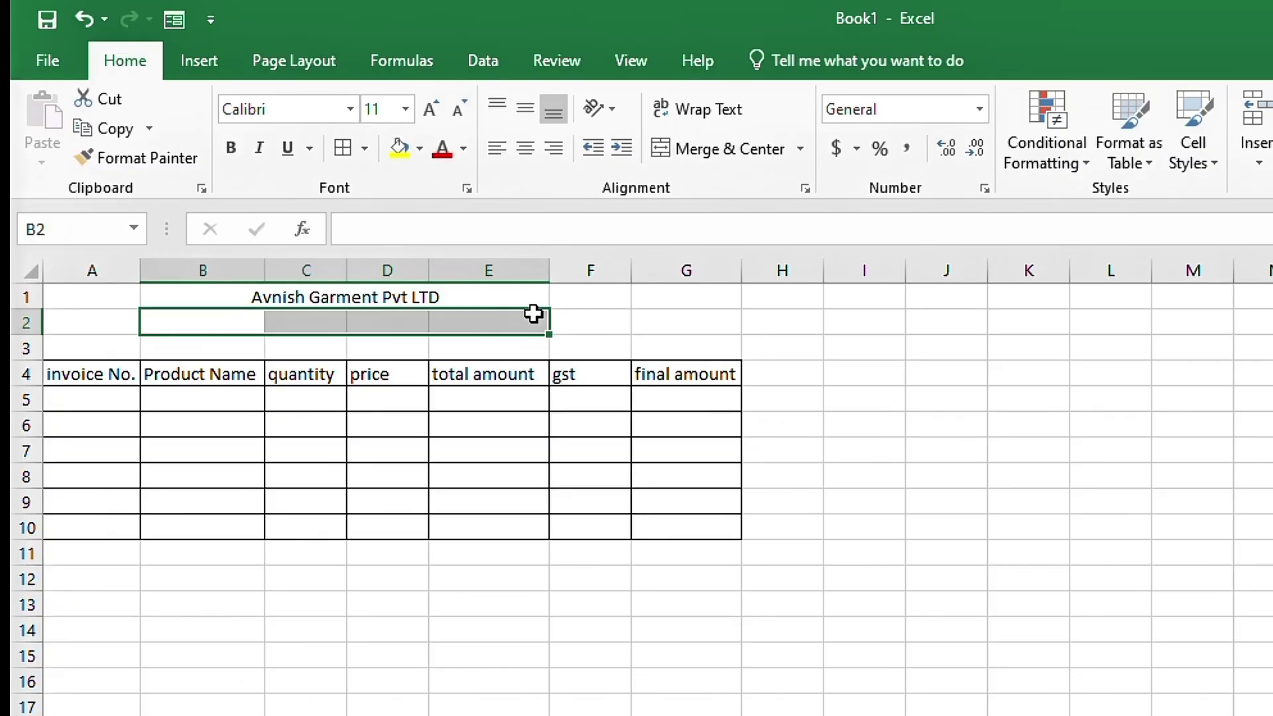
{"action": "left_click", "coordinate": [691, 157]}
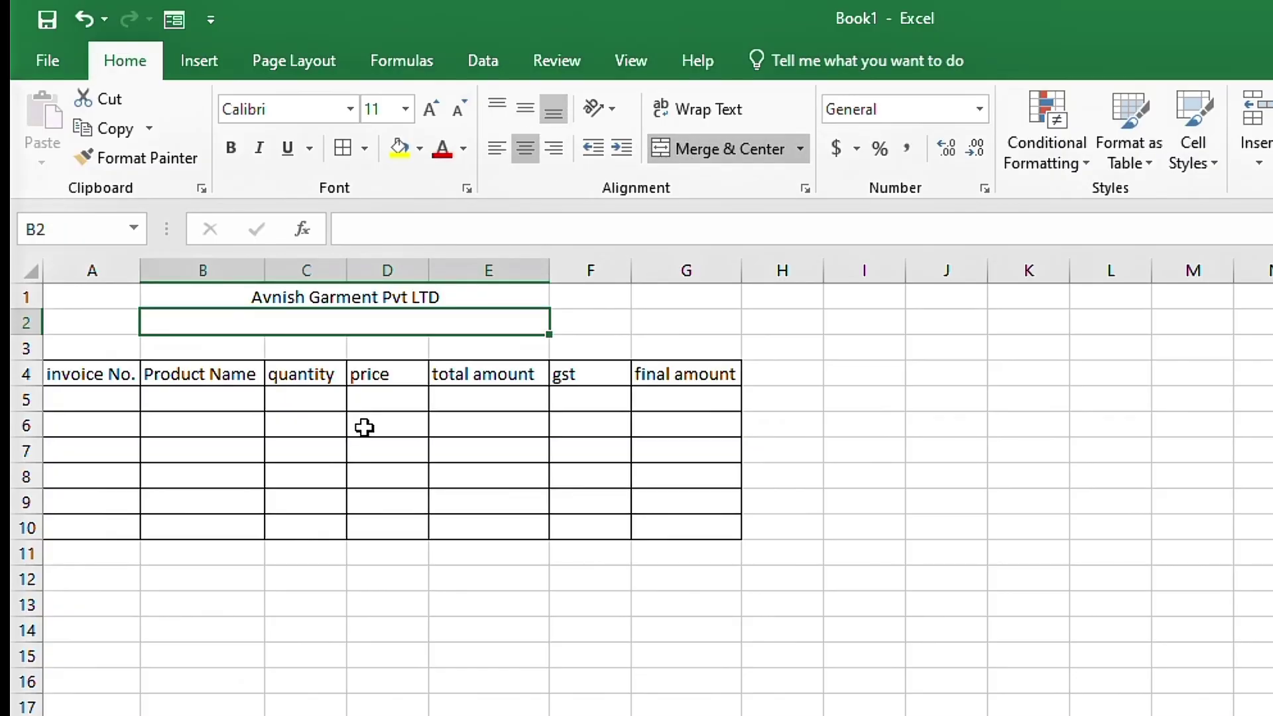
{"action": "type", "text": "Sa"}
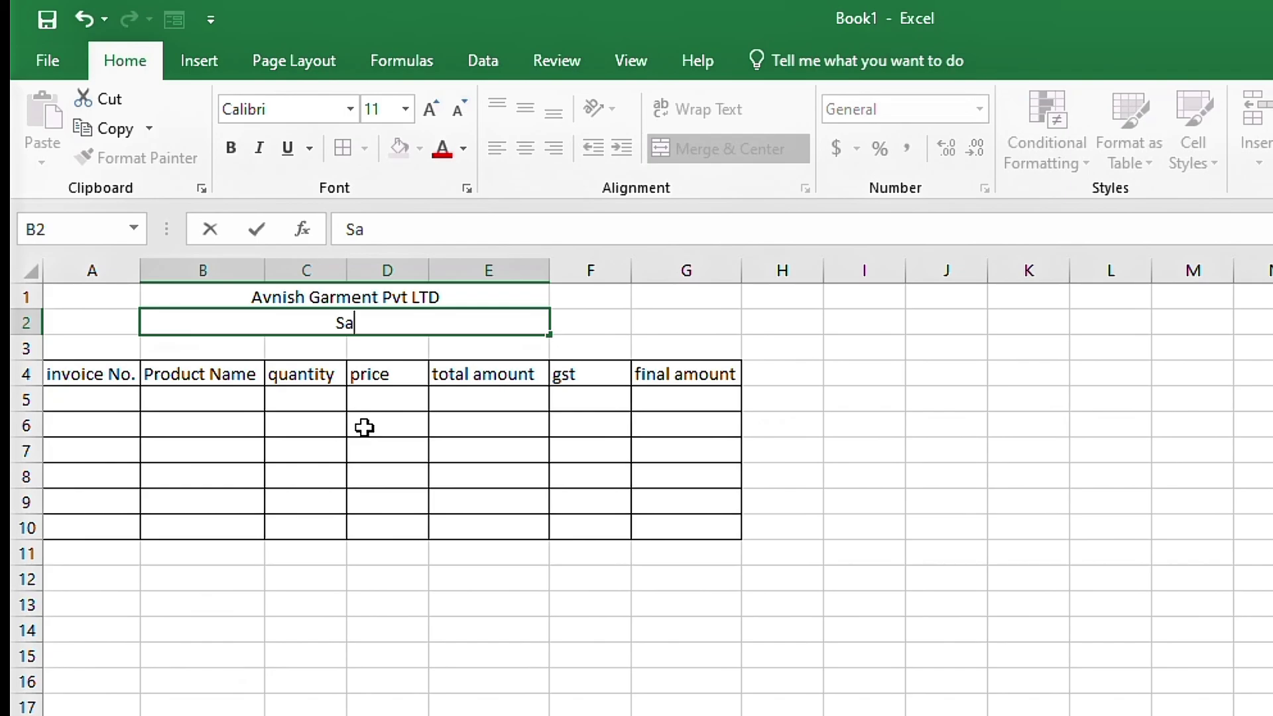
{"action": "type", "text": "harn"}
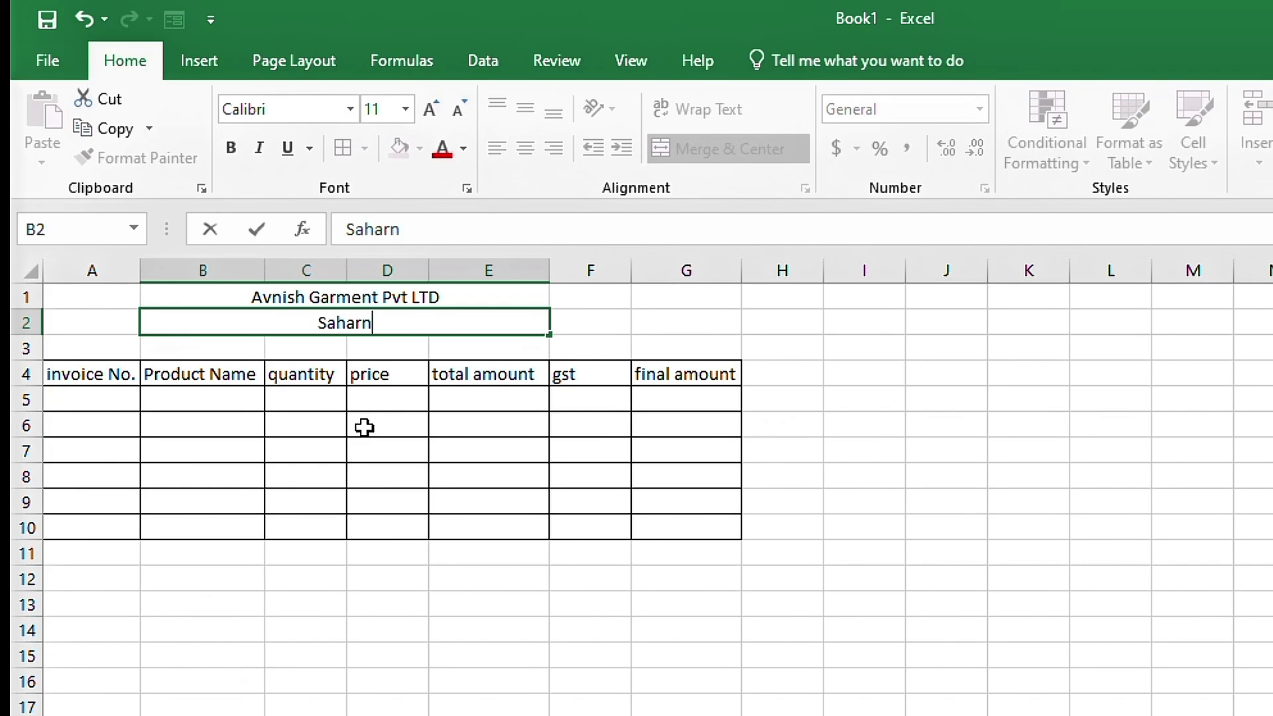
{"action": "type", "text": "pur s"}
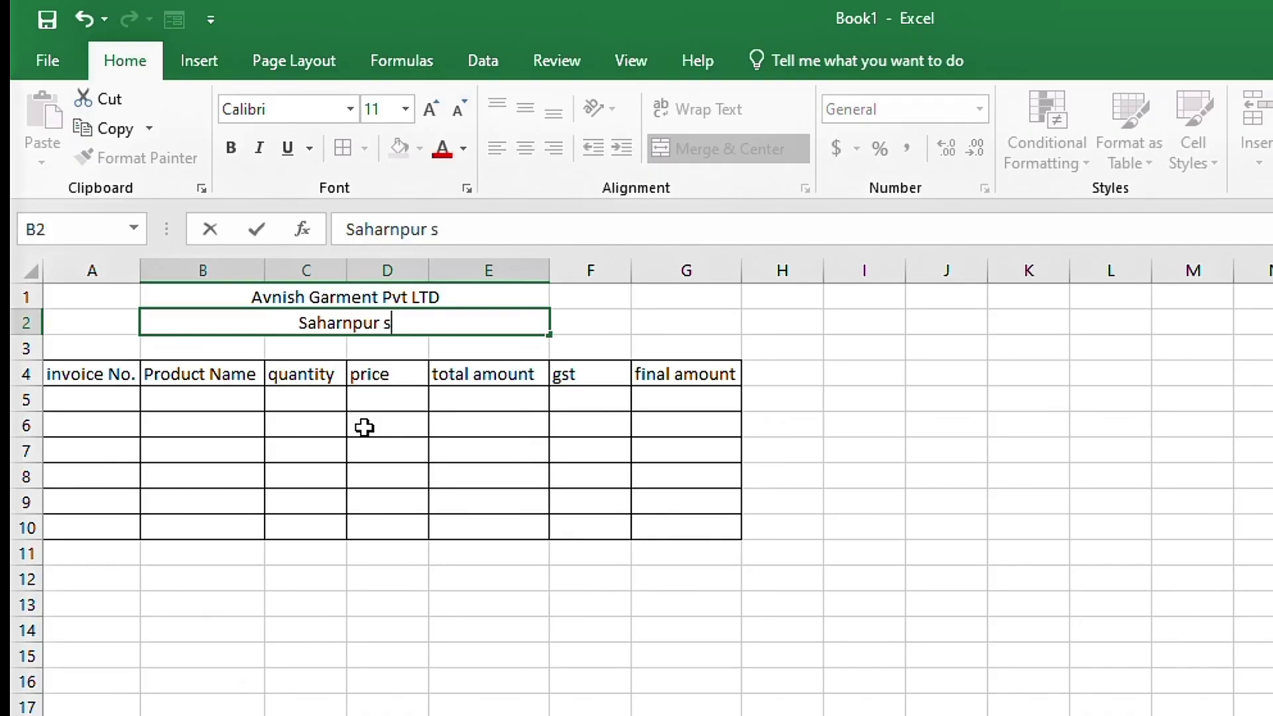
{"action": "type", "text": "ector-"}
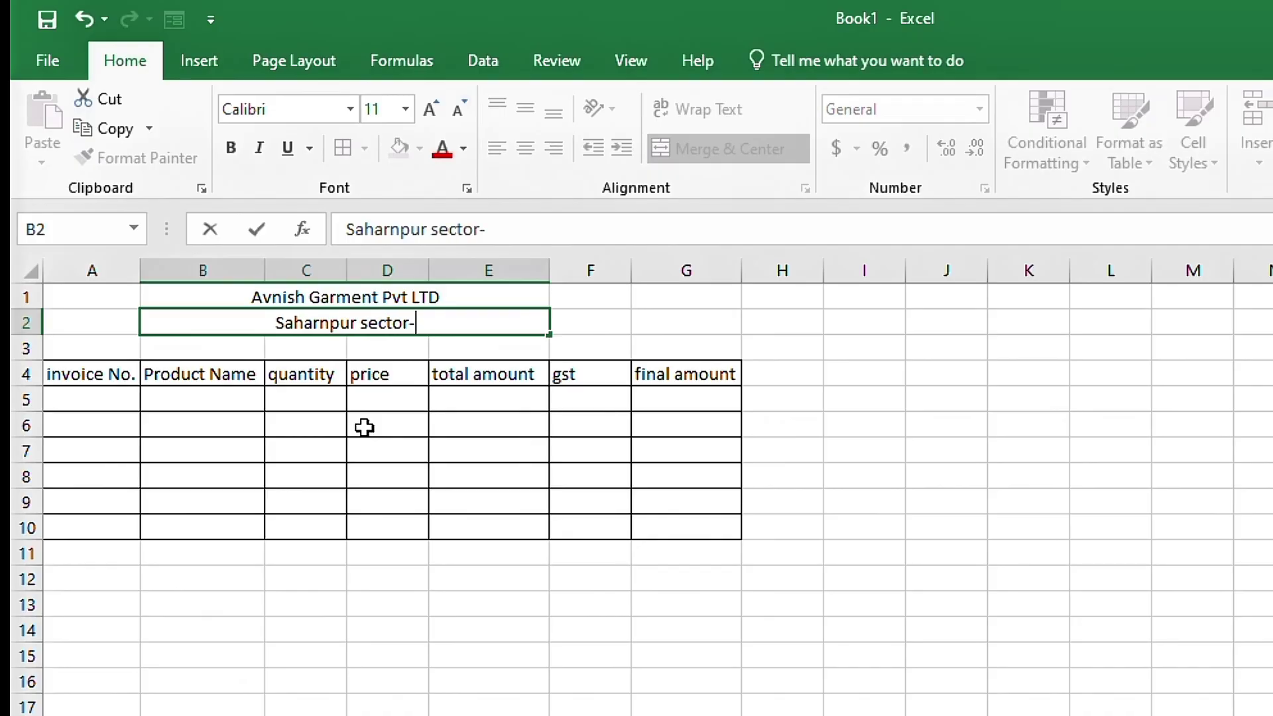
{"action": "type", "text": "45."}
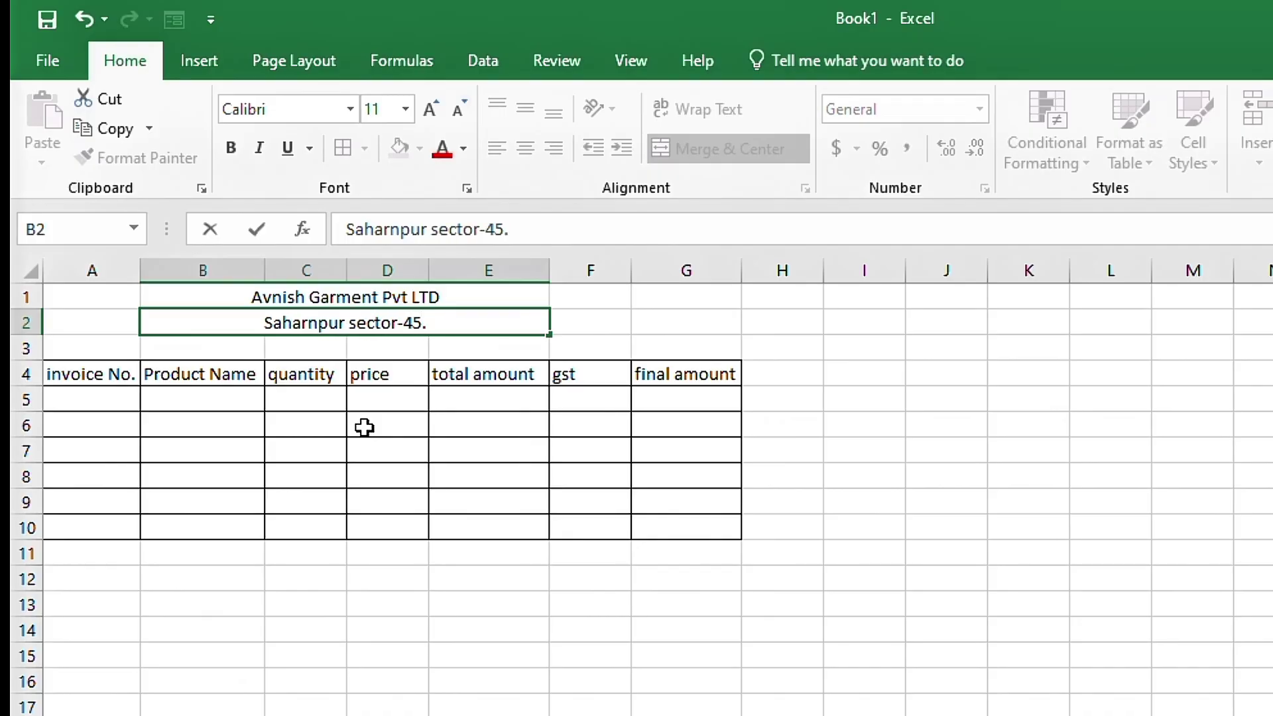
{"action": "key", "text": "BackSpace"}
{"action": "type", "text": ",202"}
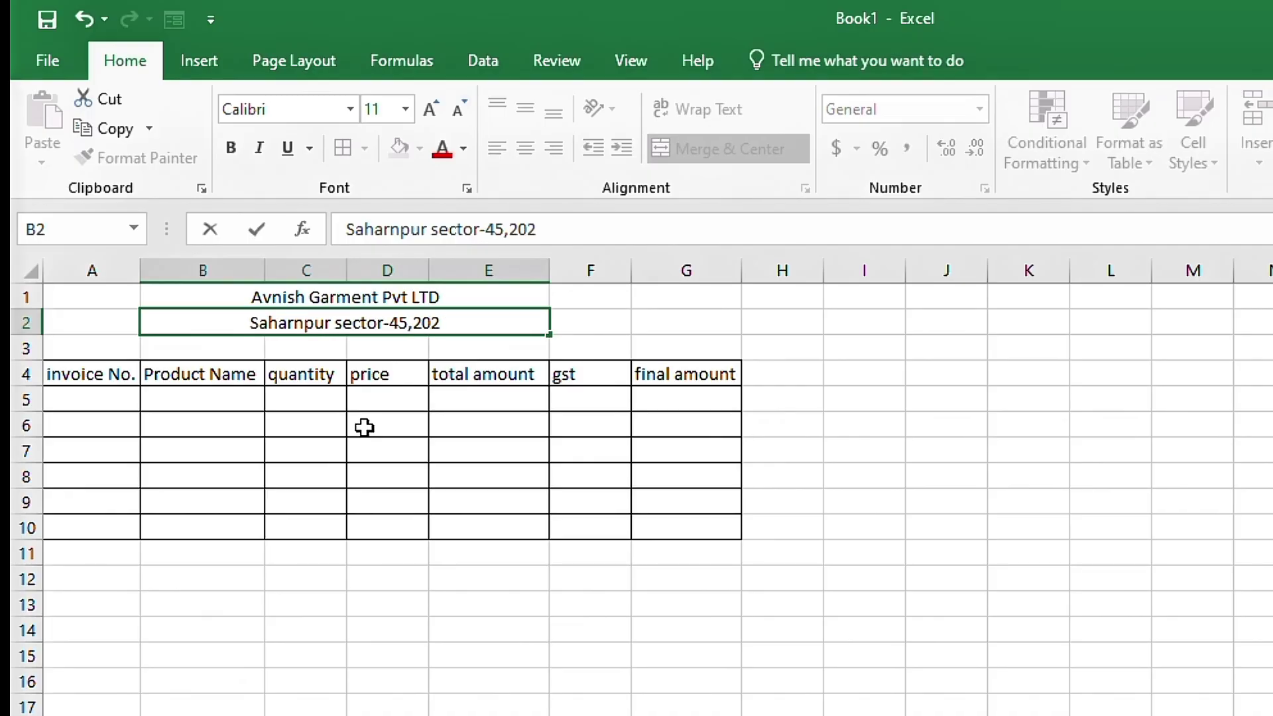
{"action": "type", "text": "001"}
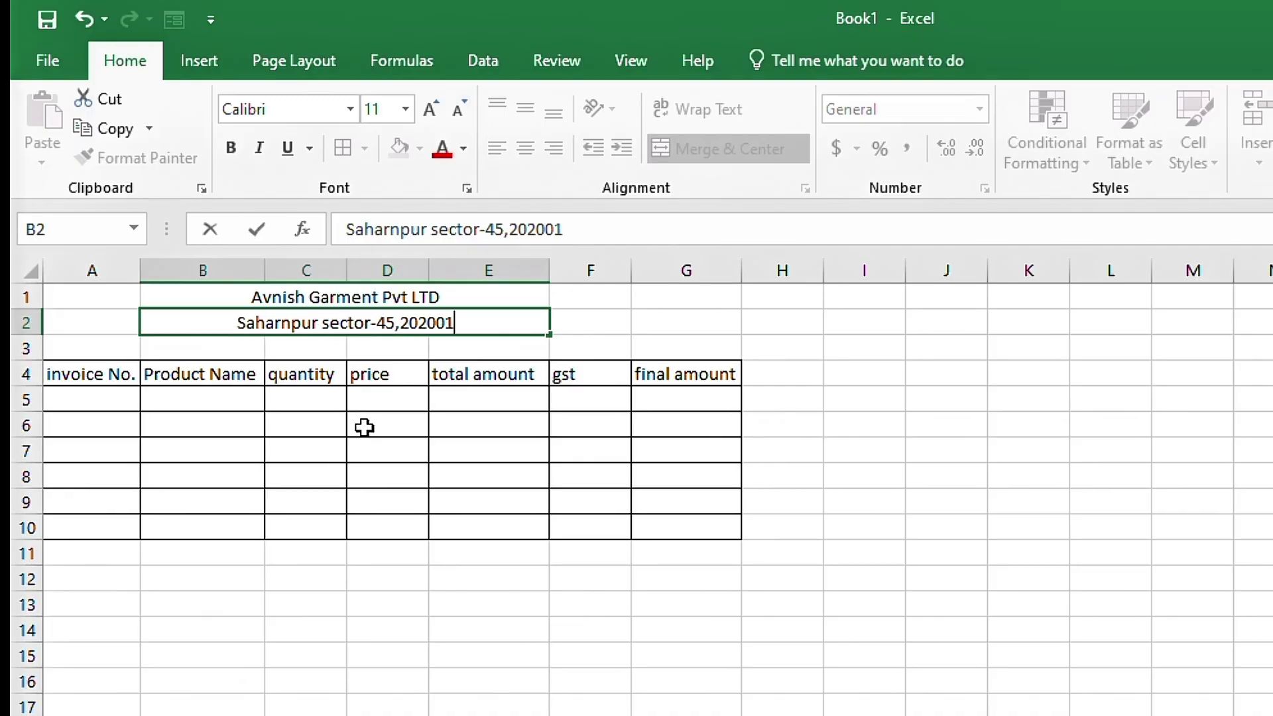
{"action": "key", "text": "Return"}
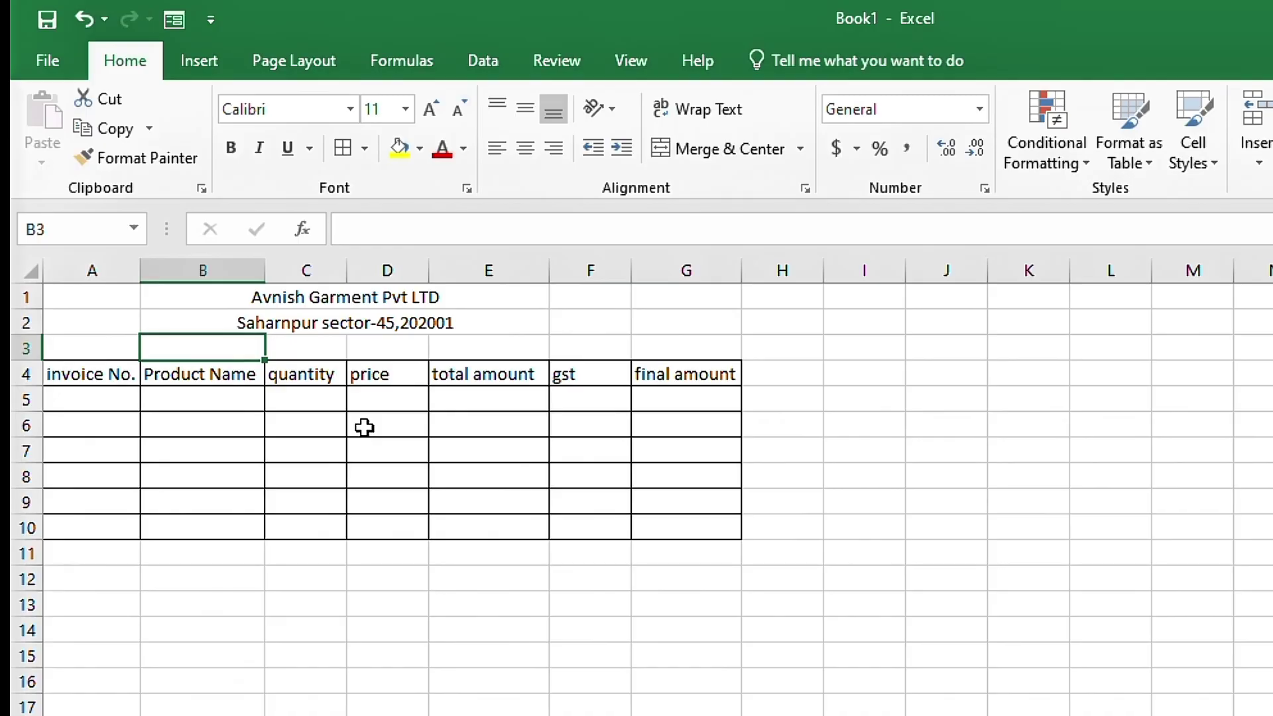
- Merge and center cells C3:D3 and enter the title "BILL ENTRY" there
{"action": "left_click", "coordinate": [275, 343]}
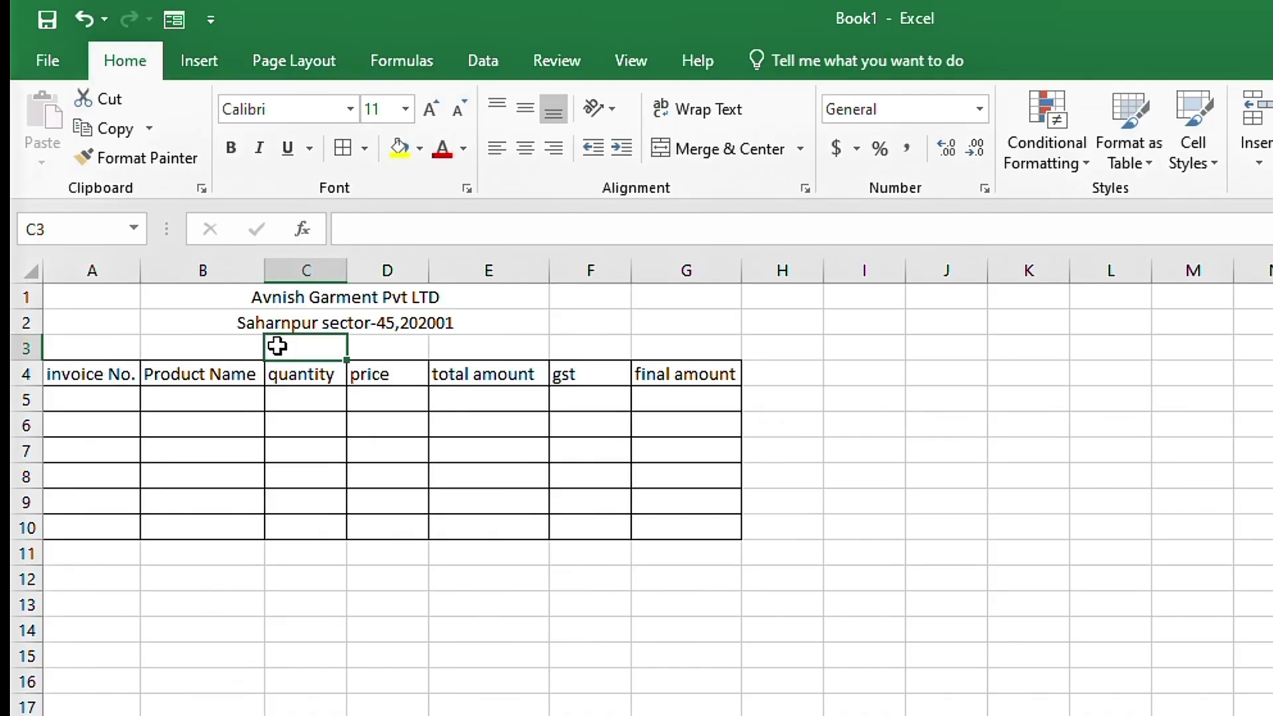
{"action": "left_click_drag", "start_coordinate": [250, 345], "coordinate": [392, 344]}
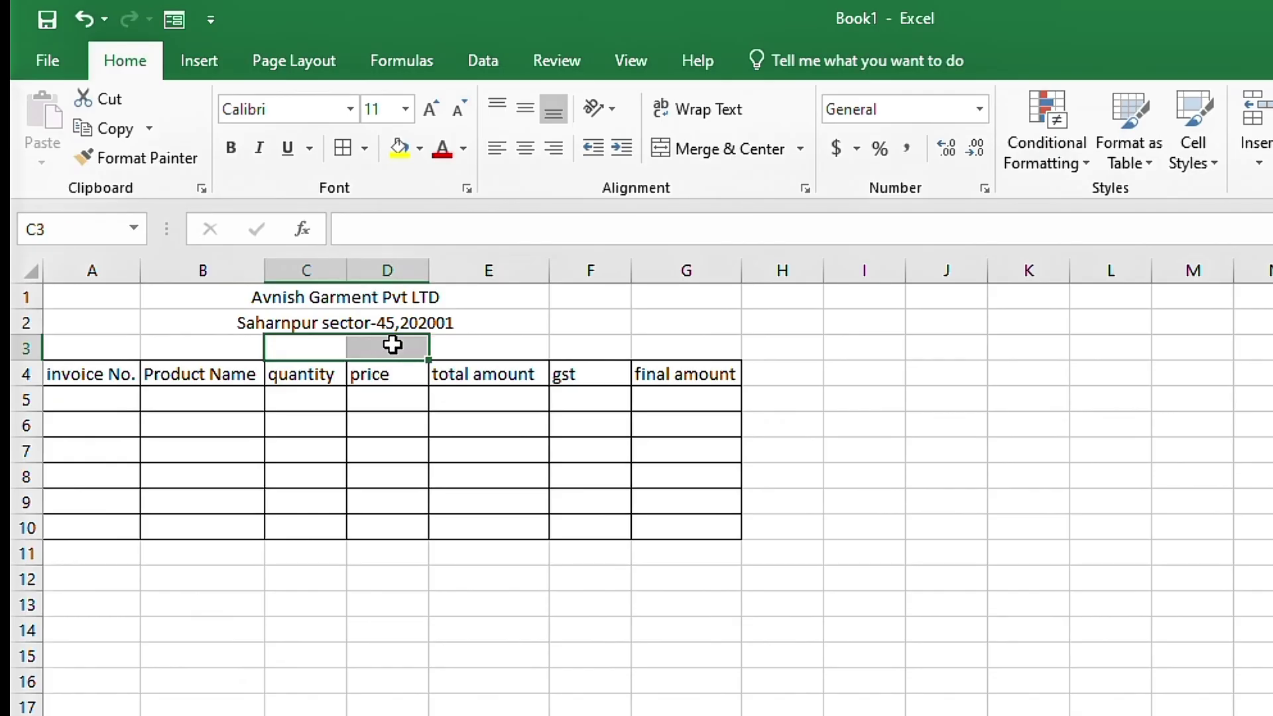
{"action": "left_click", "coordinate": [671, 146]}
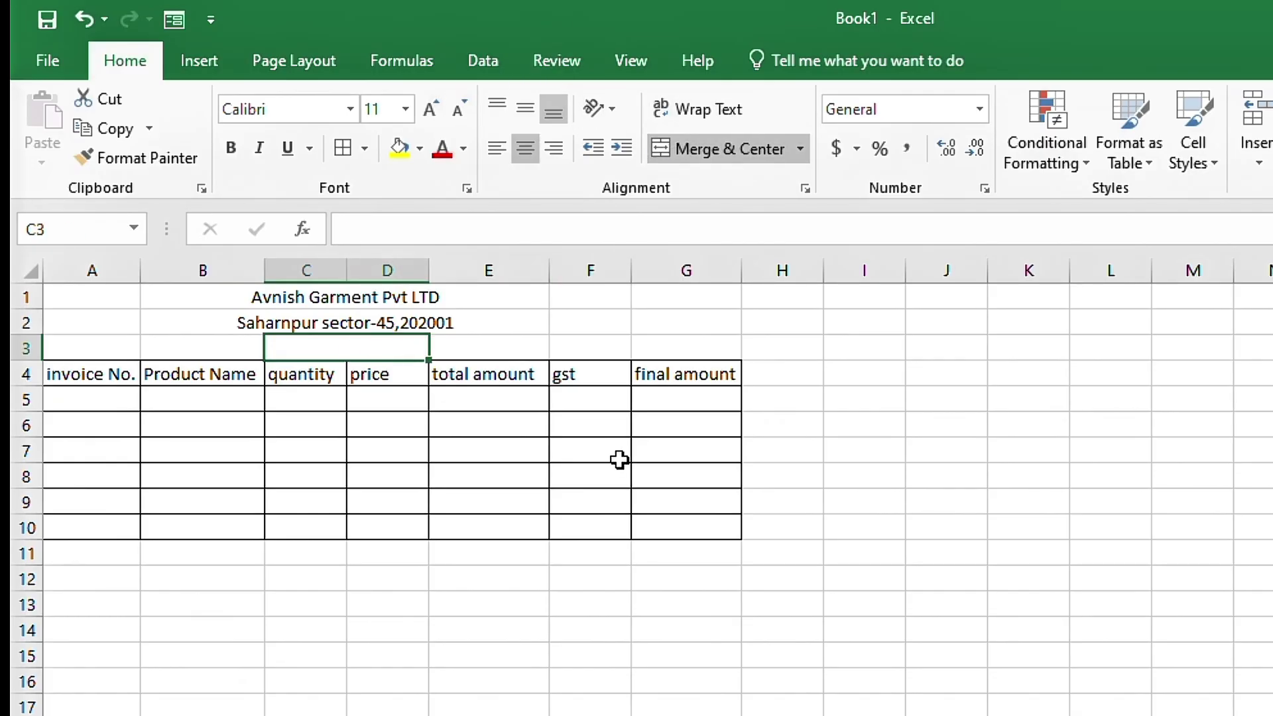
{"action": "type", "text": "BILL"}
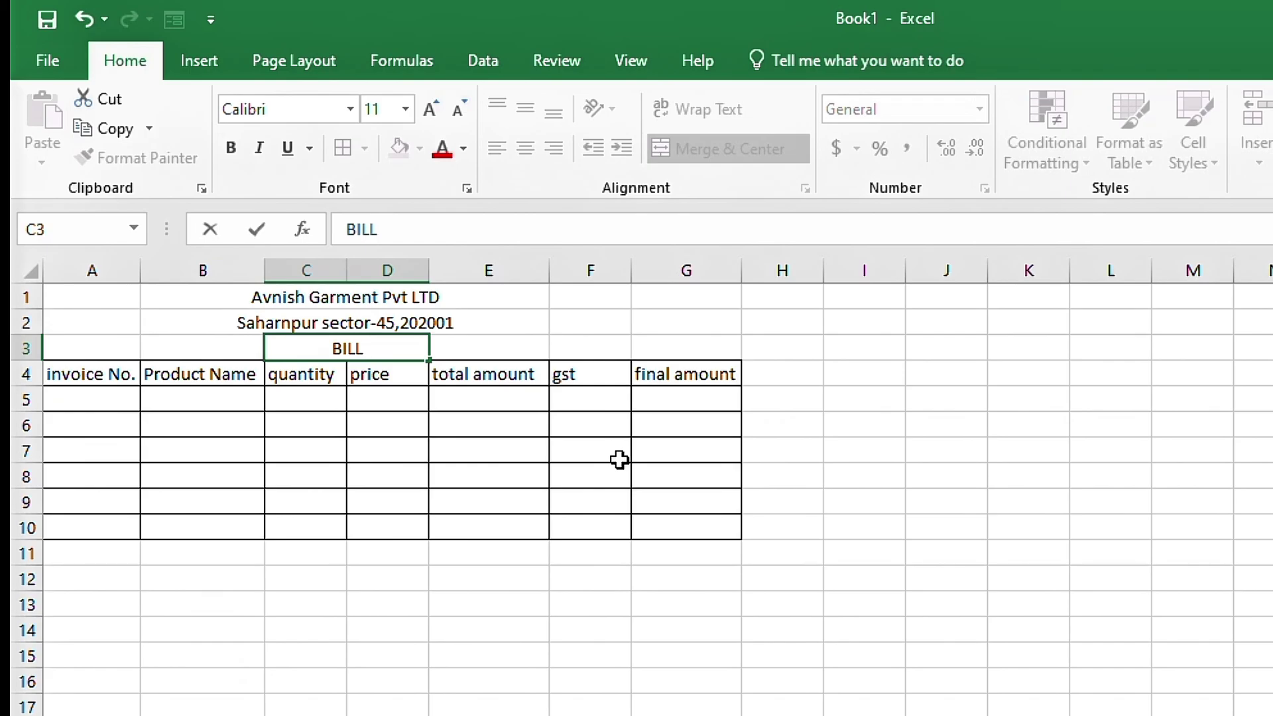
{"action": "type", "text": " en"}
{"action": "type", "text": "ENTRY"}
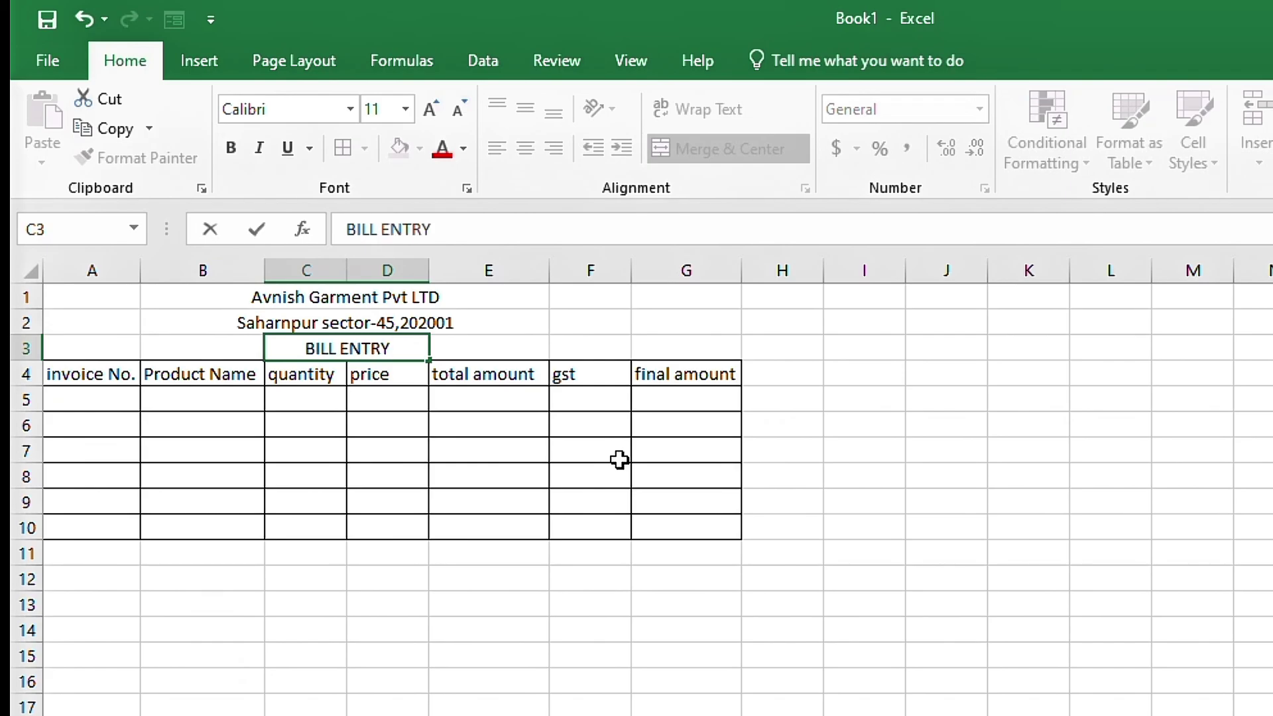
{"action": "key", "text": "Return"}
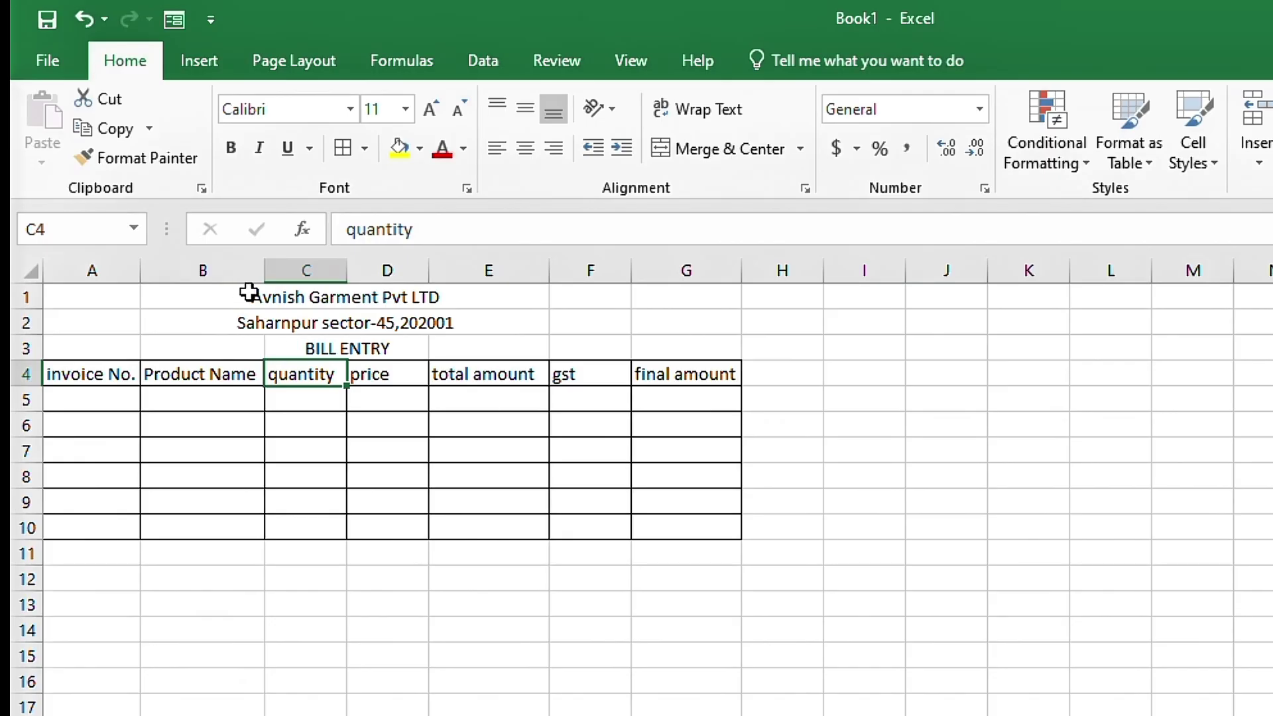
- Give the company name in B1:E1 a red font color and a yellow fill
{"action": "left_click_drag", "start_coordinate": [265, 298], "coordinate": [386, 297]}
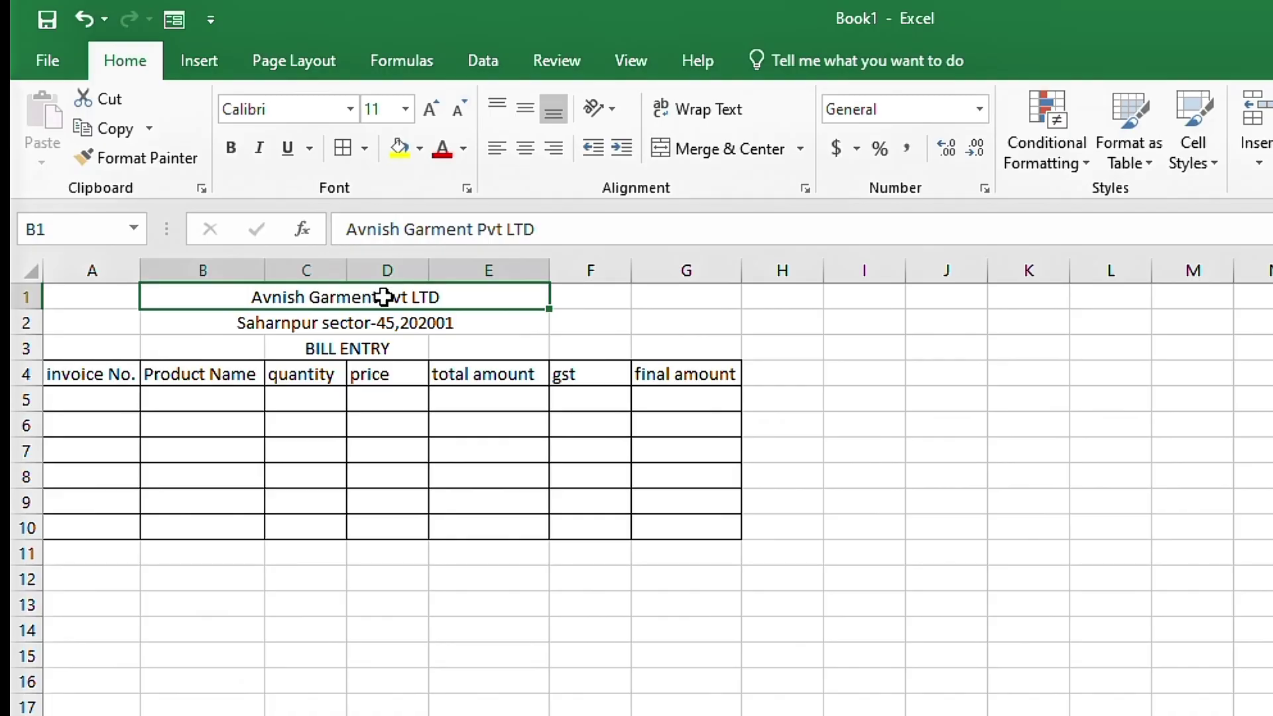
{"action": "left_click", "coordinate": [463, 148]}
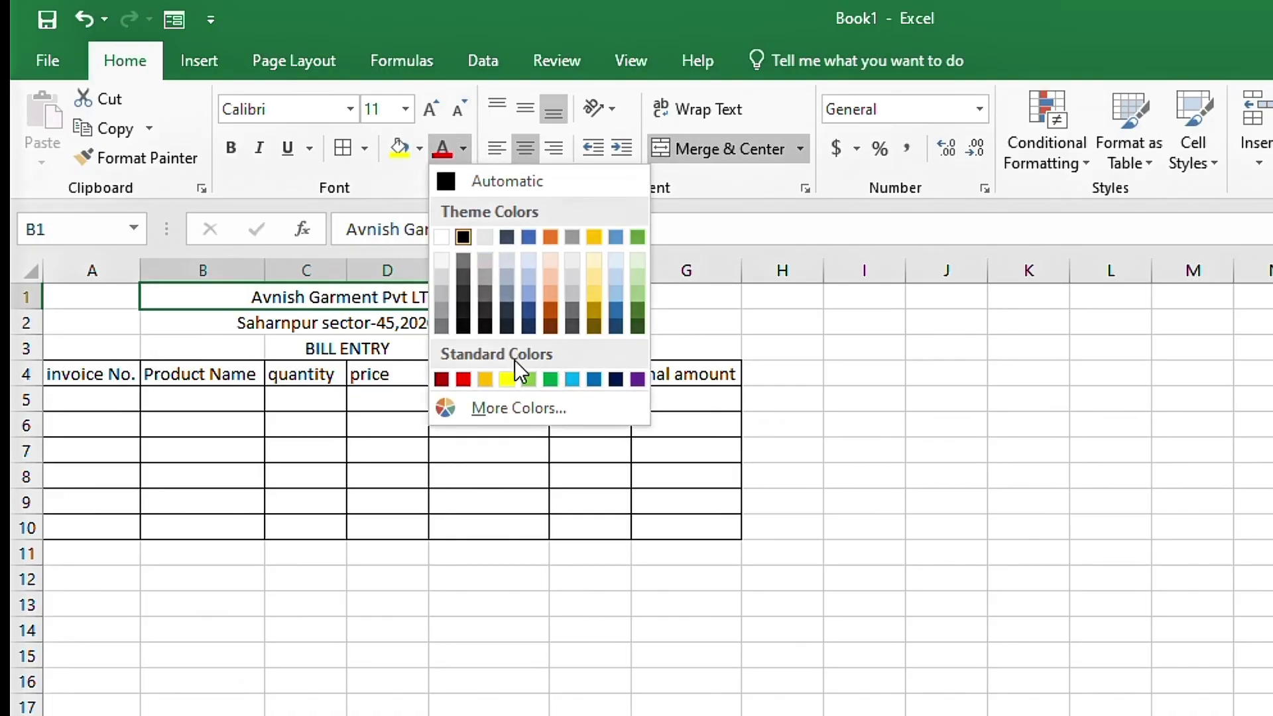
{"action": "left_click", "coordinate": [463, 379]}
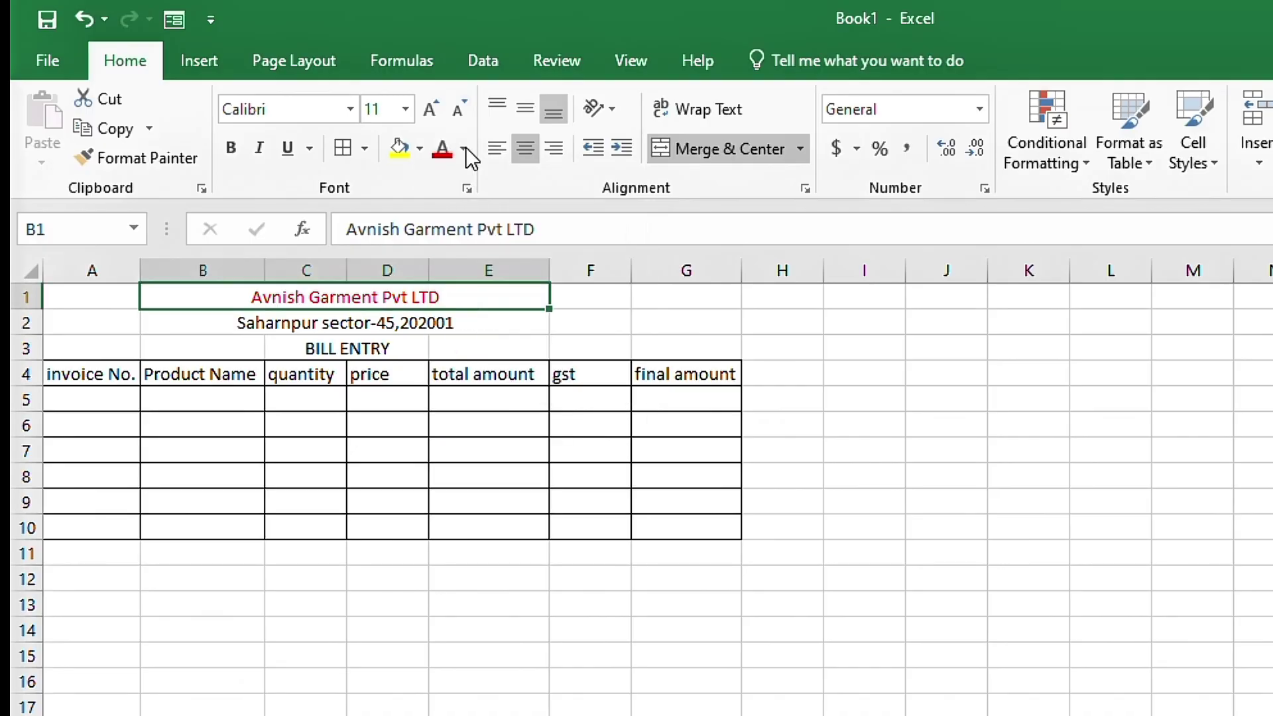
{"action": "left_click", "coordinate": [400, 147]}
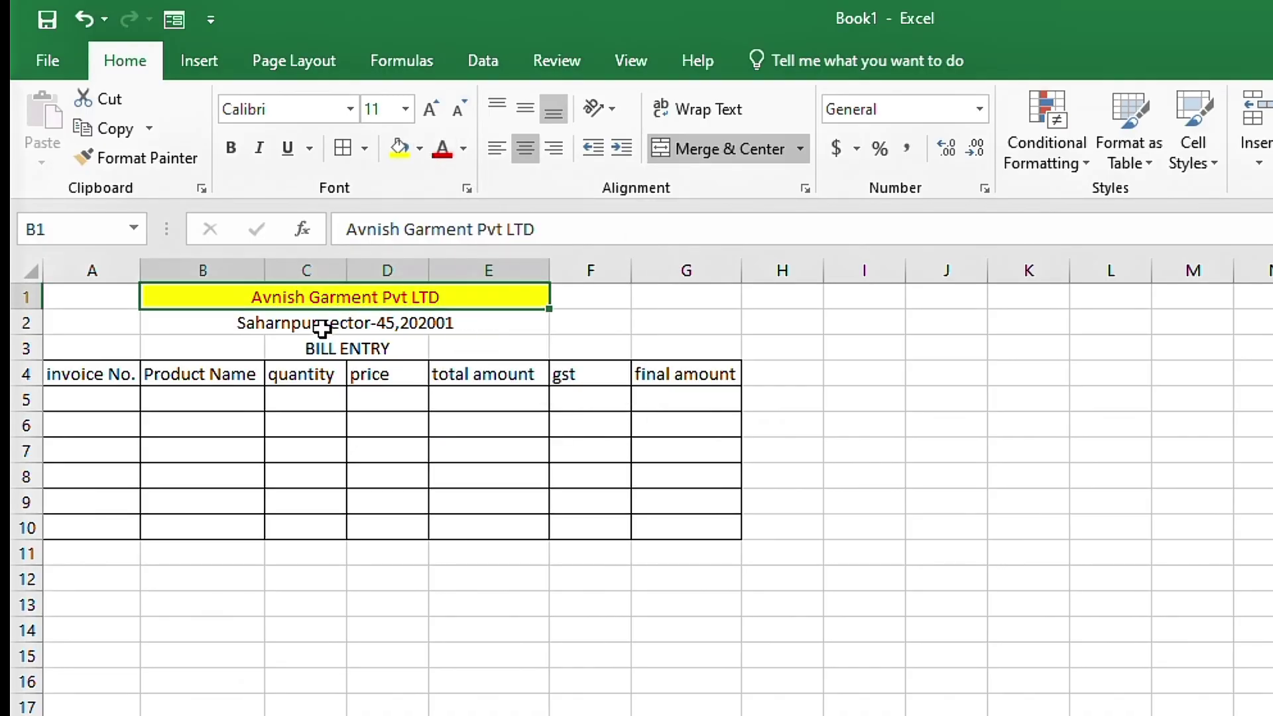
- Give the address line and the BILL ENTRY title in B2:E3 a dark blue-gray font color
{"action": "left_click_drag", "start_coordinate": [222, 321], "coordinate": [315, 349]}
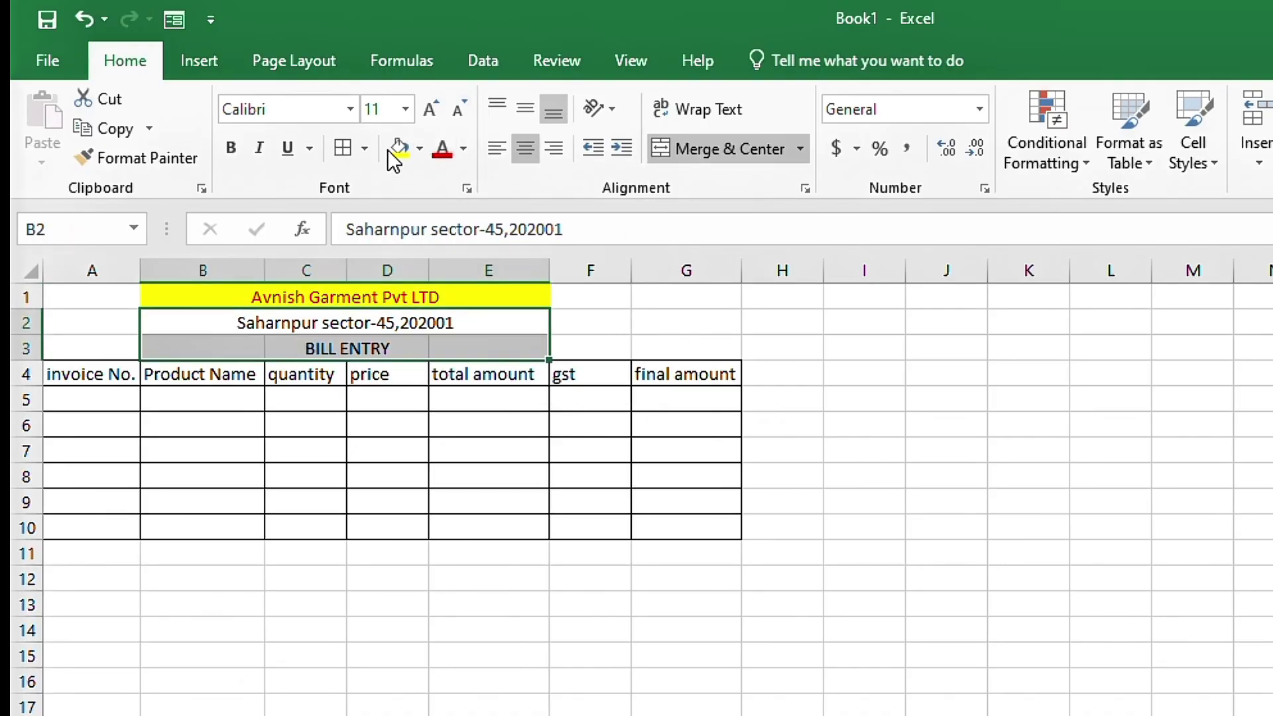
{"action": "left_click", "coordinate": [463, 149]}
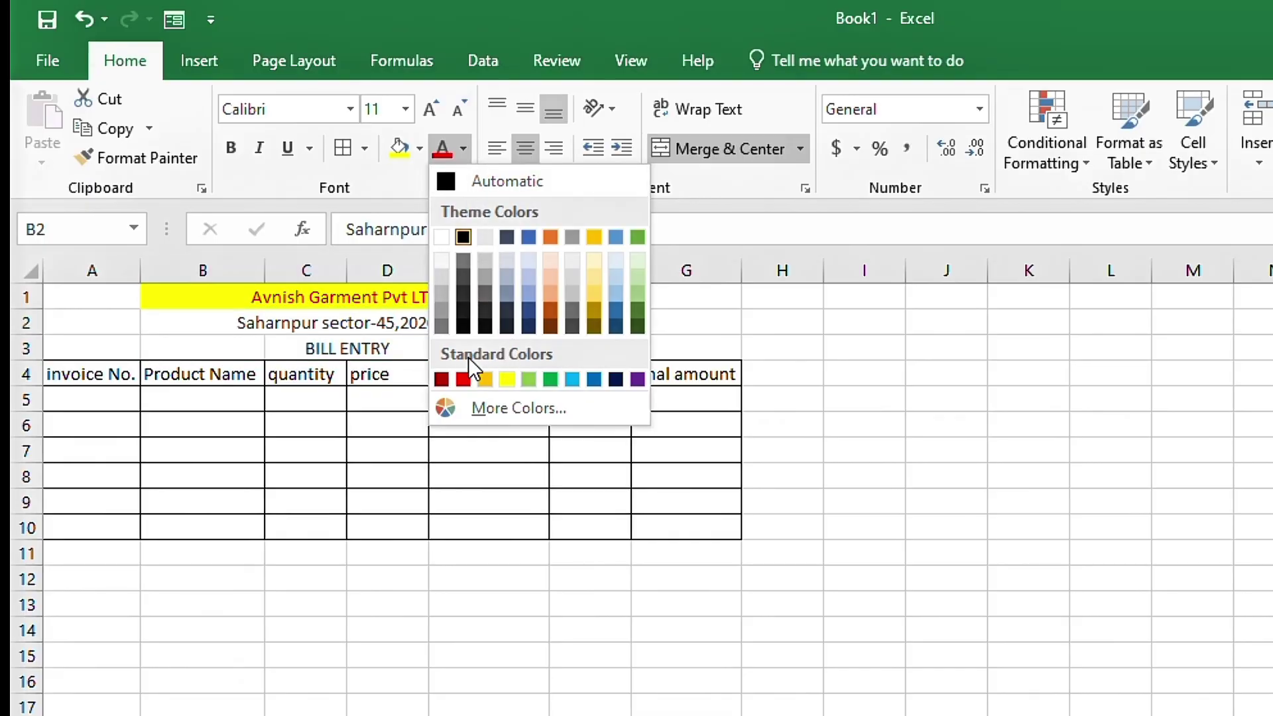
{"action": "left_click", "coordinate": [515, 309]}
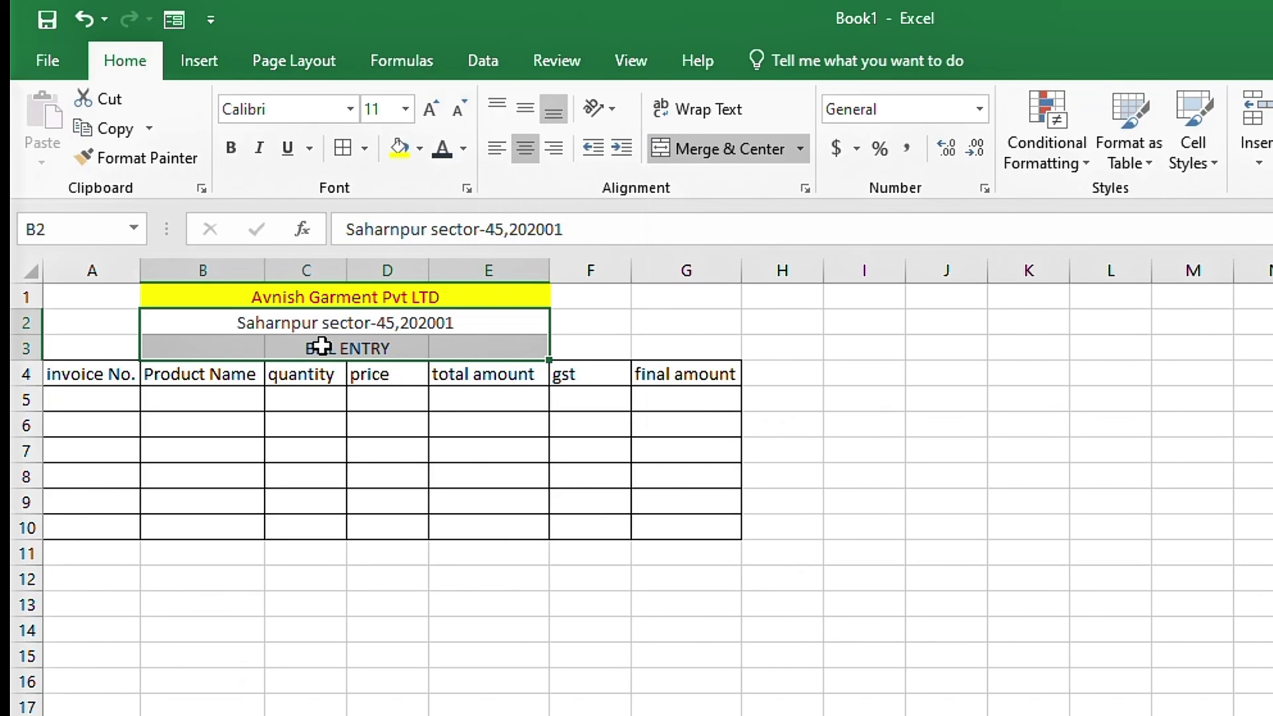
- Give the BILL ENTRY title in C3:D3 a green fill and a white font color
{"action": "left_click", "coordinate": [322, 345]}
{"action": "left_click", "coordinate": [463, 149]}
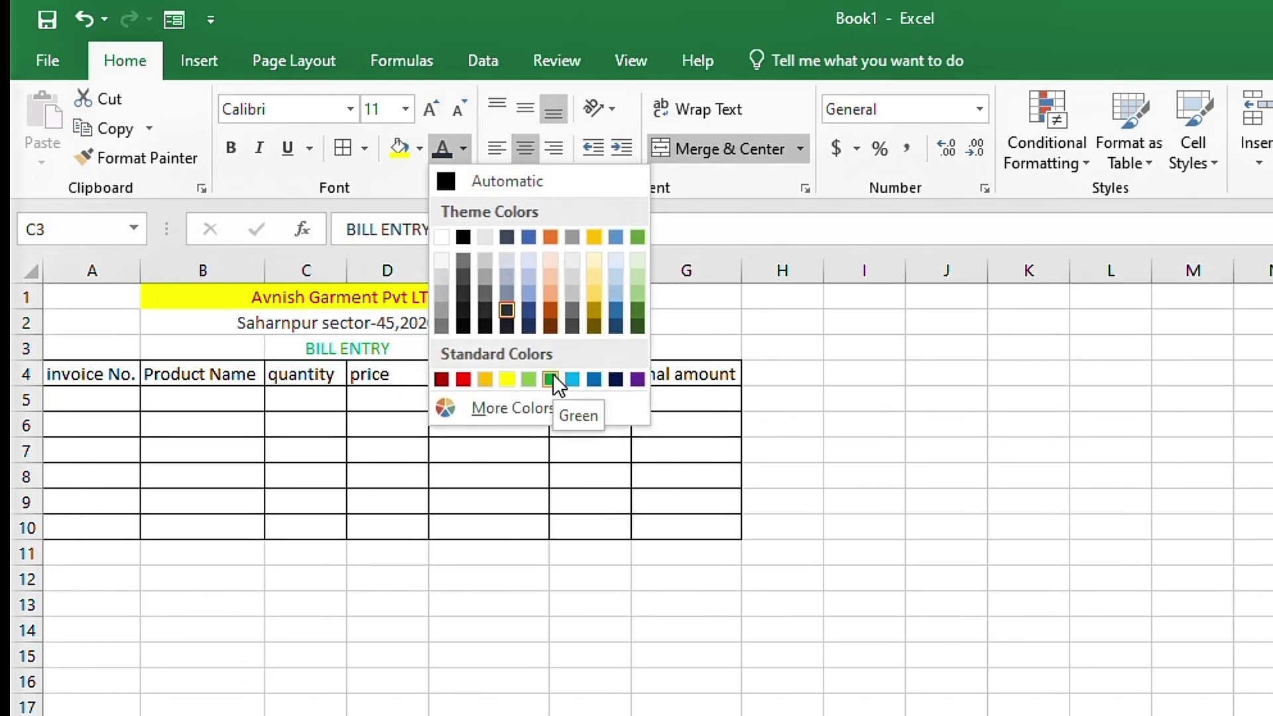
{"action": "left_click", "coordinate": [417, 157]}
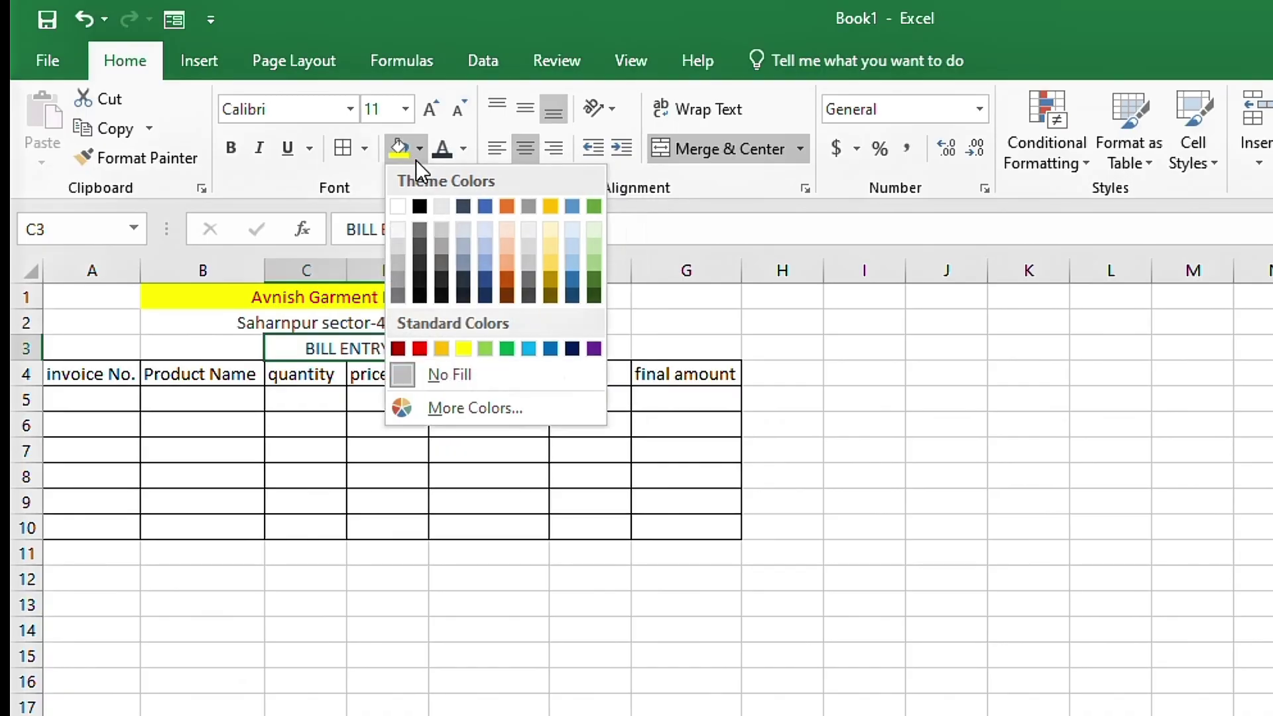
{"action": "left_click", "coordinate": [508, 348]}
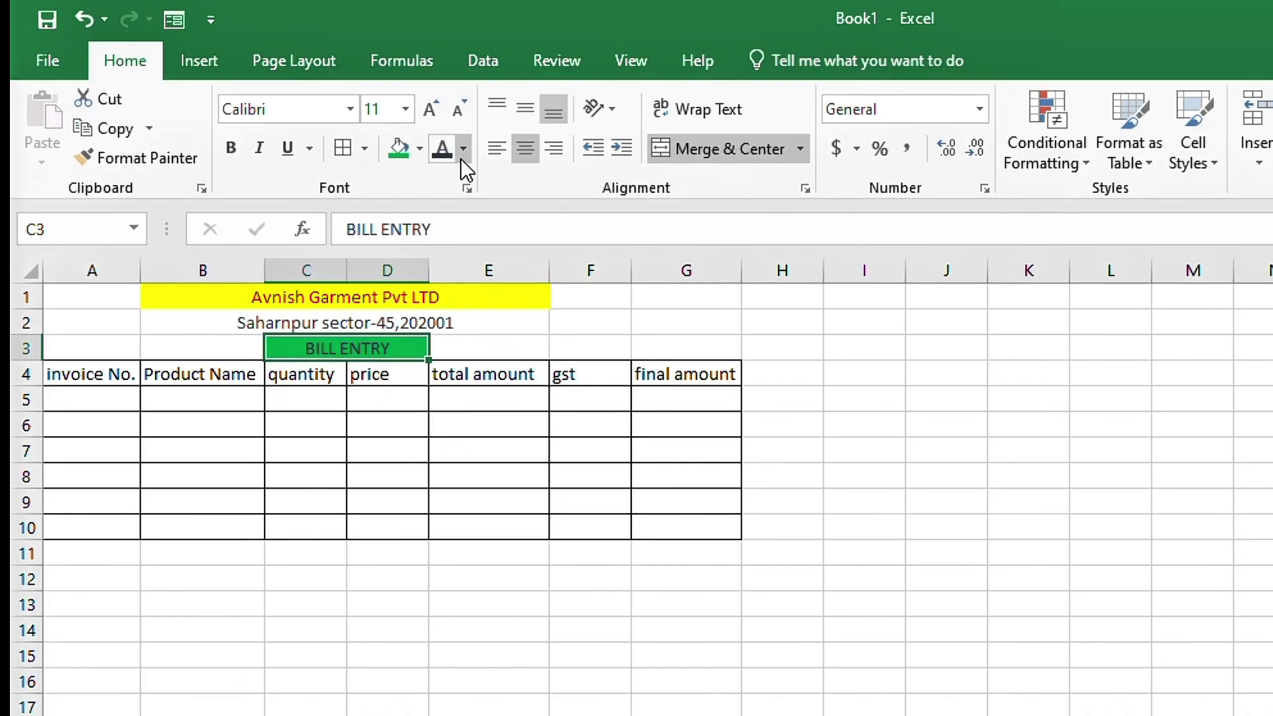
{"action": "left_click", "coordinate": [461, 156]}
{"action": "left_click", "coordinate": [441, 237]}
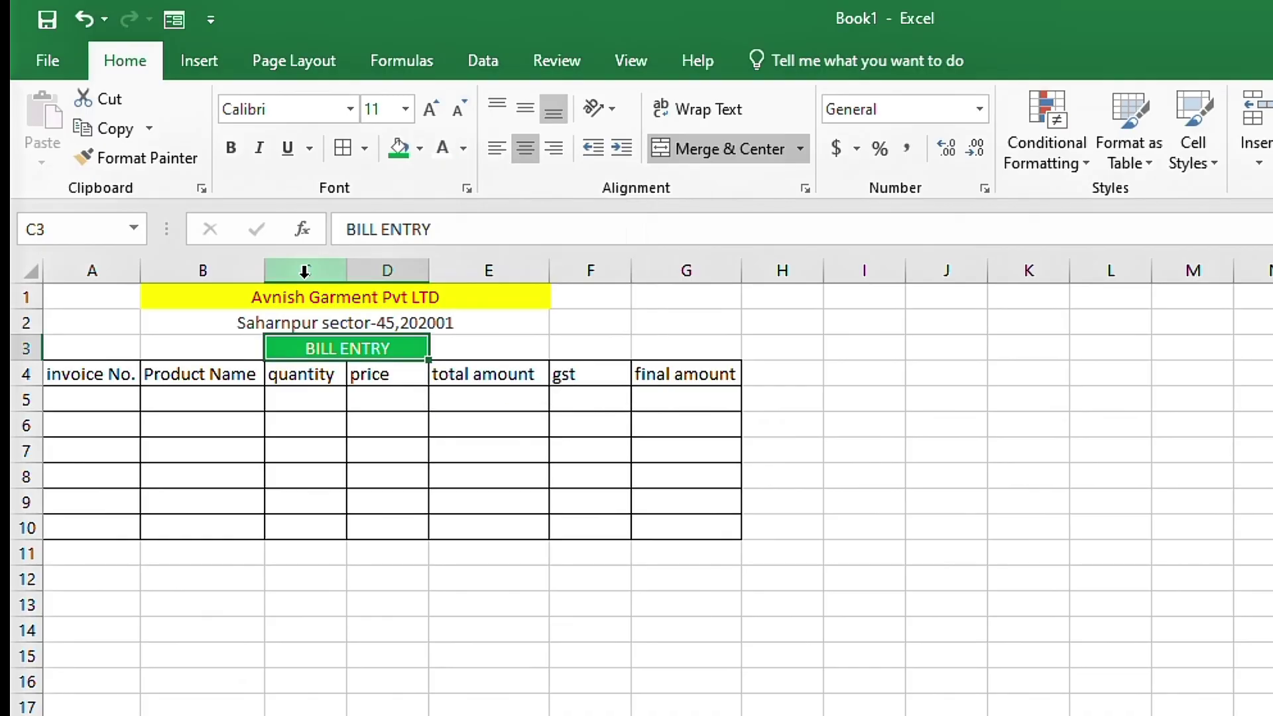
- Make the three heading lines in B1:E3 bold
{"action": "left_click_drag", "start_coordinate": [256, 296], "coordinate": [370, 349]}
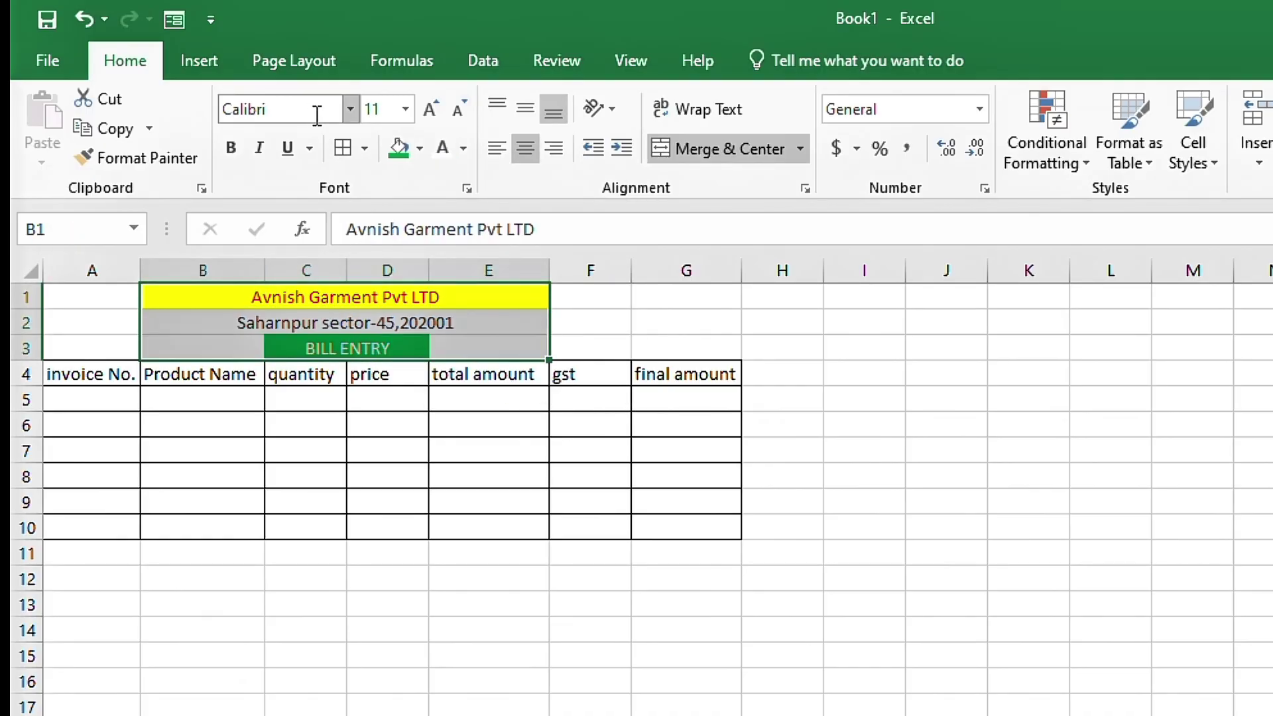
{"action": "left_click", "coordinate": [229, 141]}
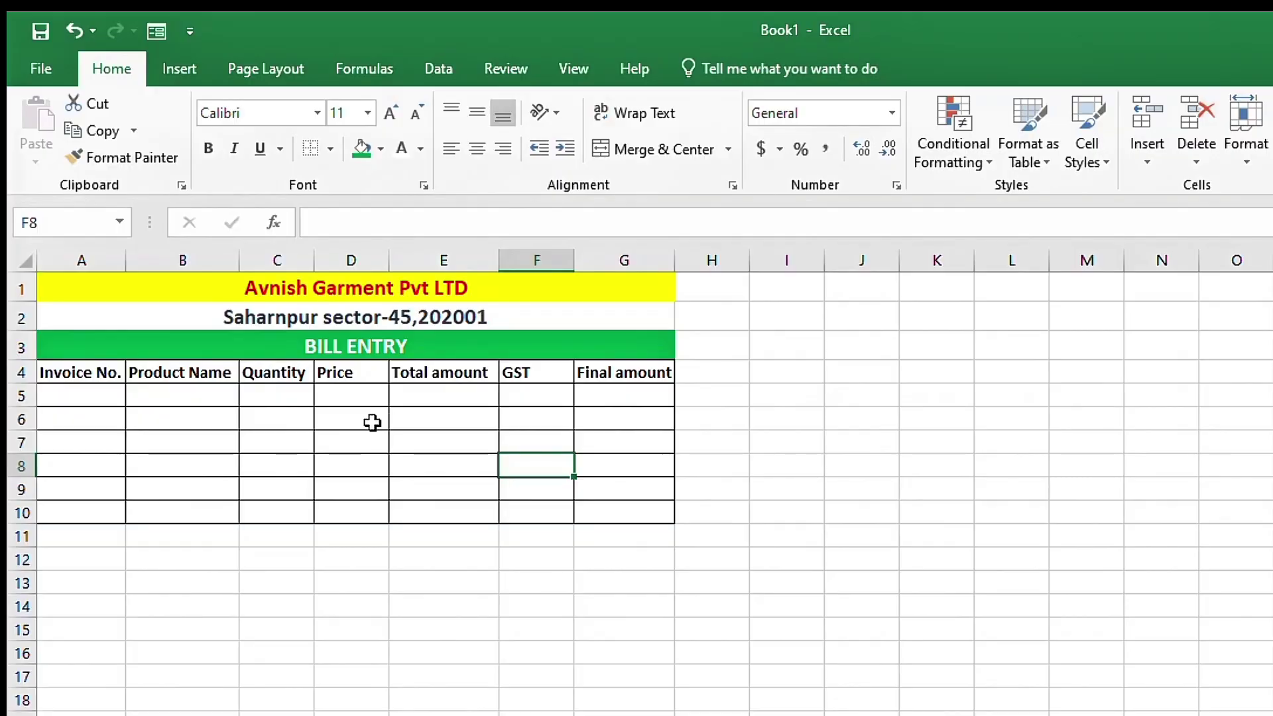
{"action": "left_click", "coordinate": [372, 421]}
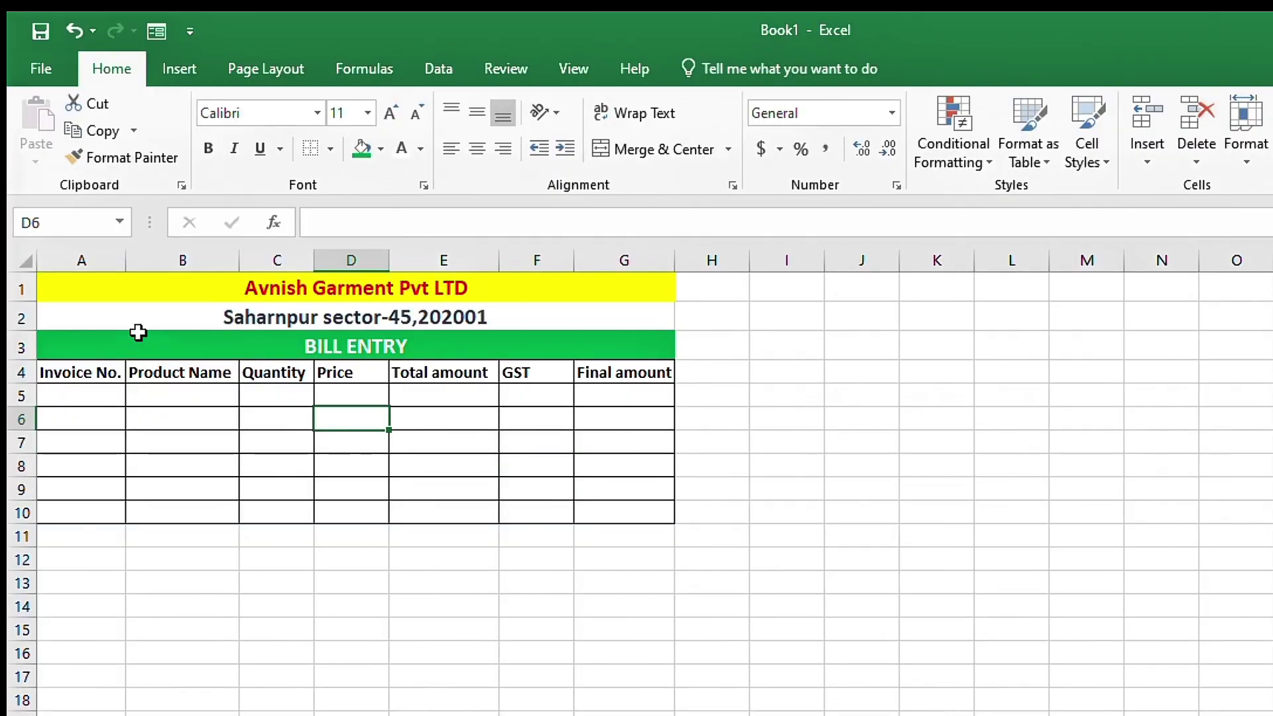
- Fill in row 5 with the invoice number, product name Chair, quantity 30 and price 500
{"action": "left_click", "coordinate": [85, 398]}
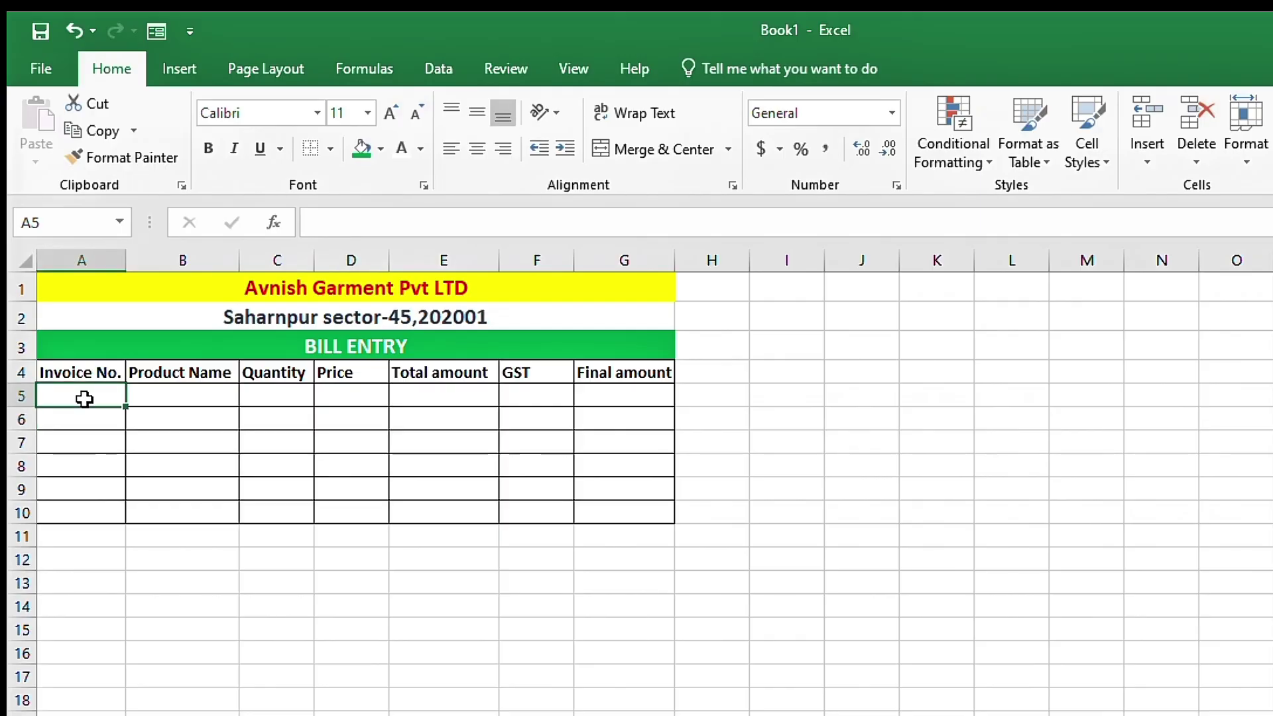
{"action": "type", "text": "1001"}
{"action": "key", "text": "Tab"}
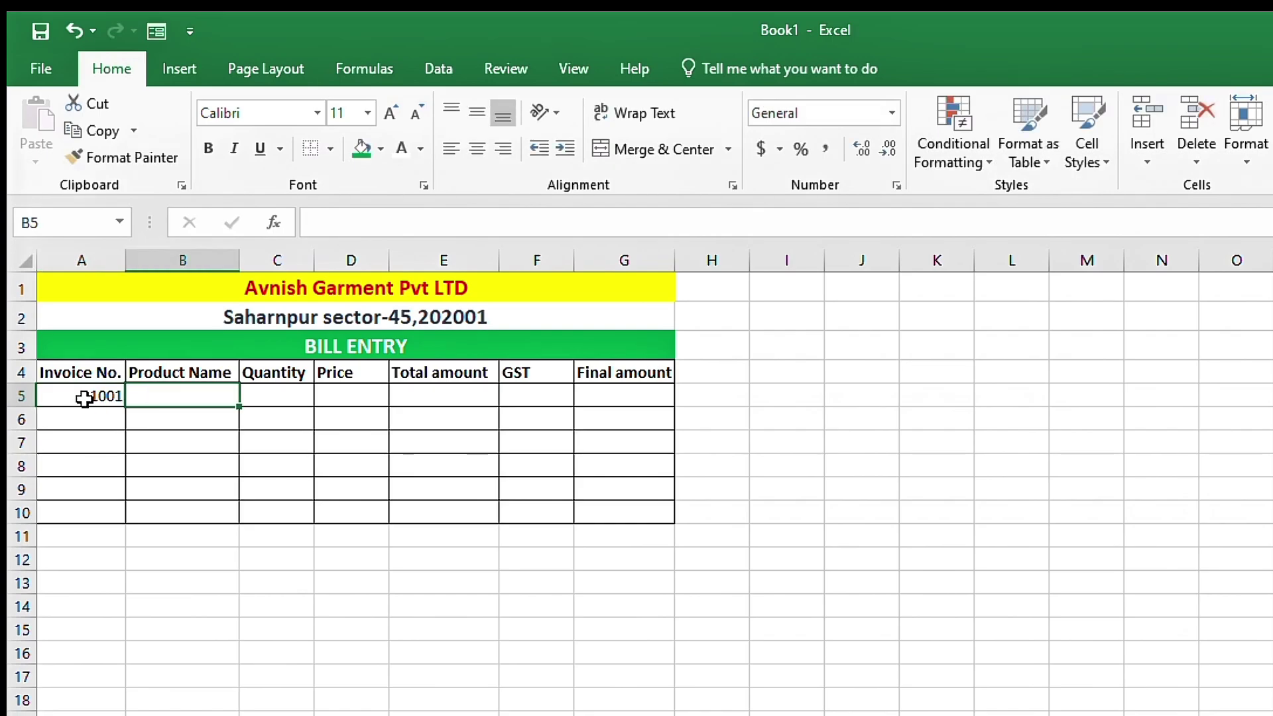
{"action": "type", "text": "Chair"}
{"action": "key", "text": "Tab"}
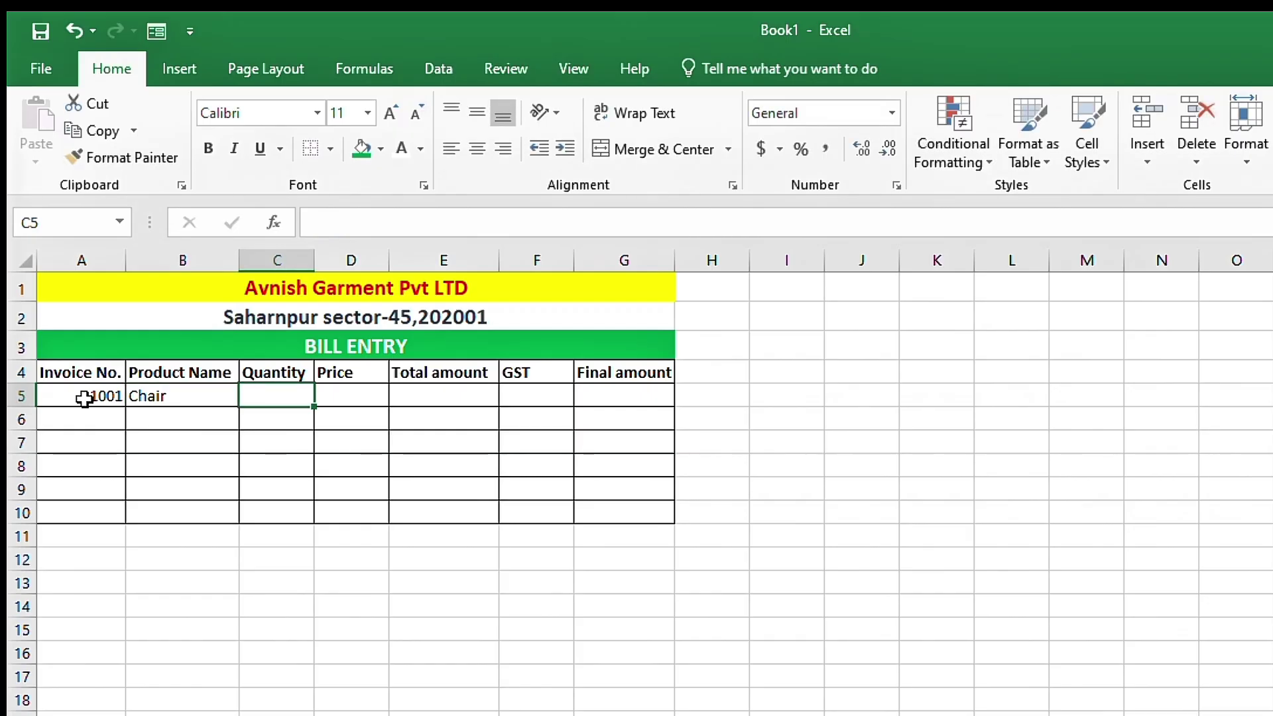
{"action": "type", "text": "30"}
{"action": "key", "text": "Tab"}
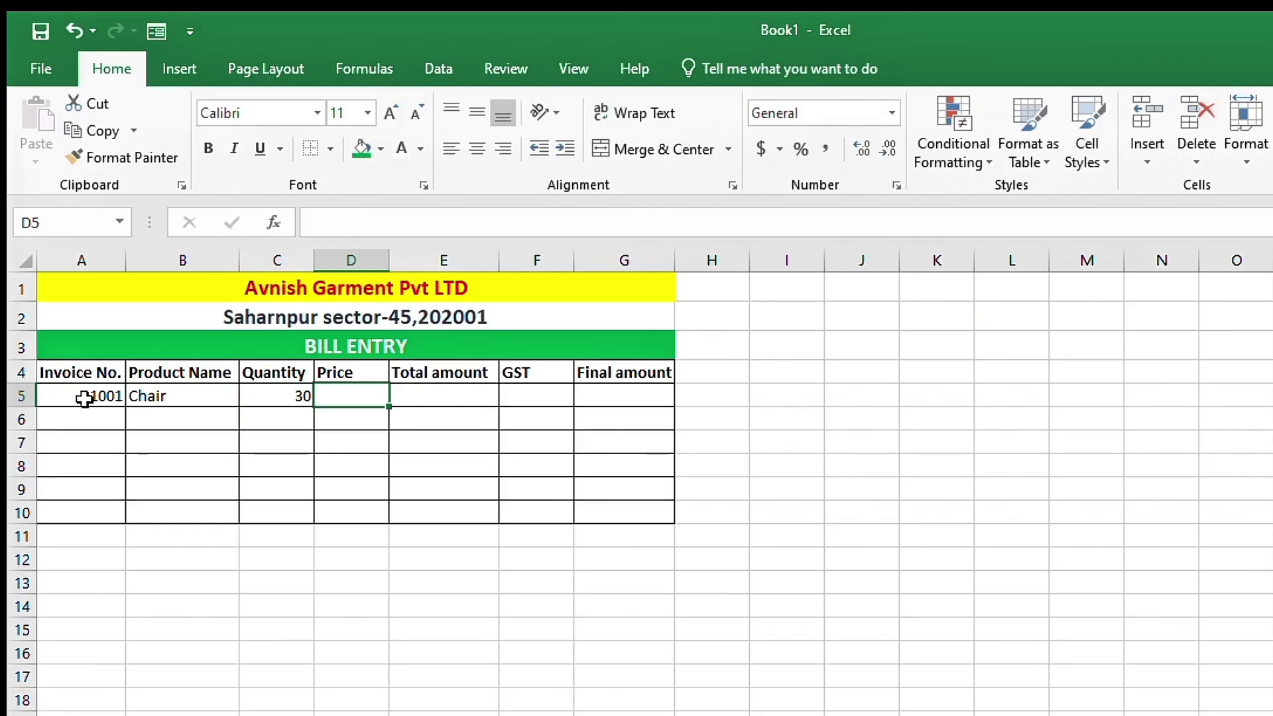
{"action": "type", "text": "500"}
{"action": "key", "text": "Tab"}
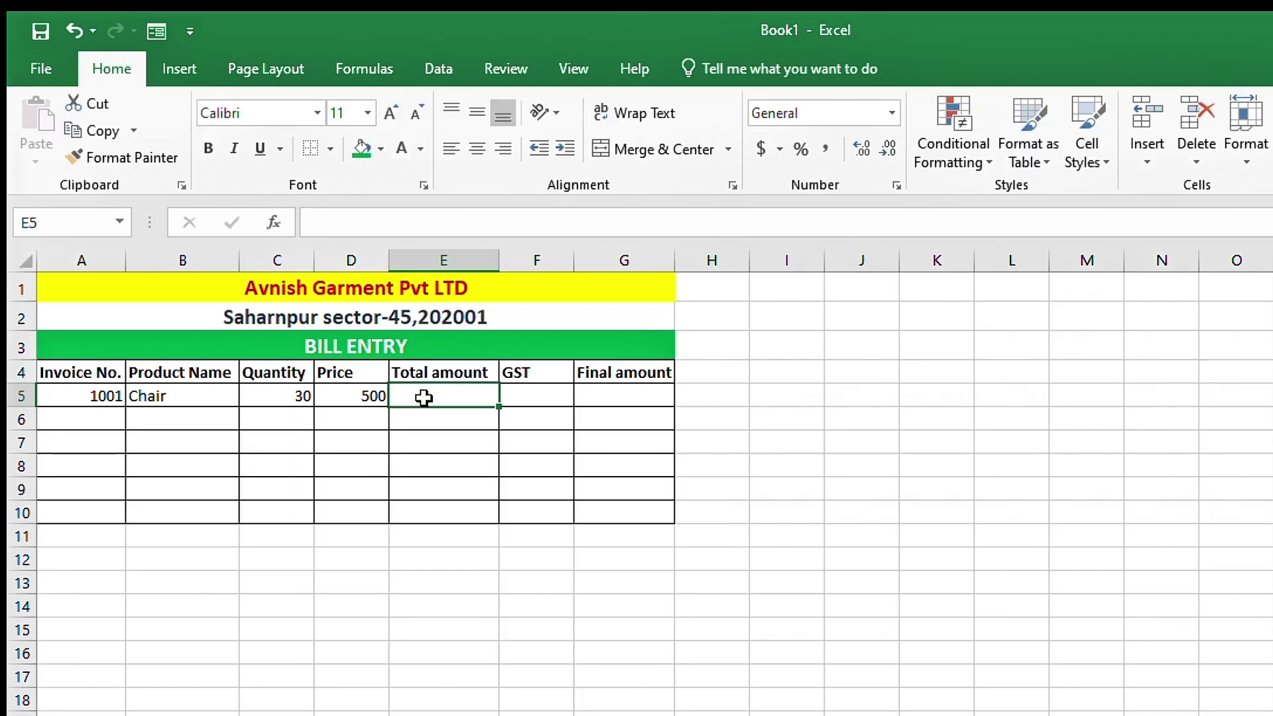
- Calculate the Chair's total amount in E5 as quantity times price with the formula =C5*D5
{"action": "type", "text": "="}
{"action": "left_click", "coordinate": [276, 395]}
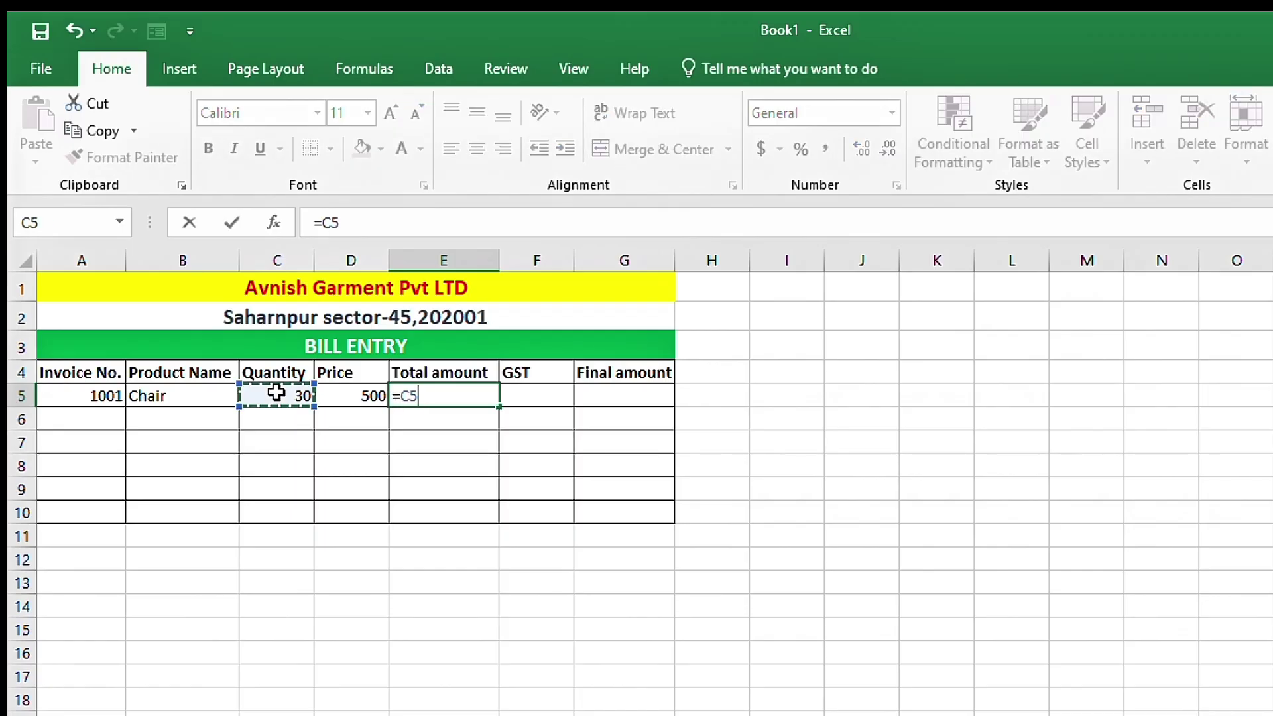
{"action": "type", "text": "*"}
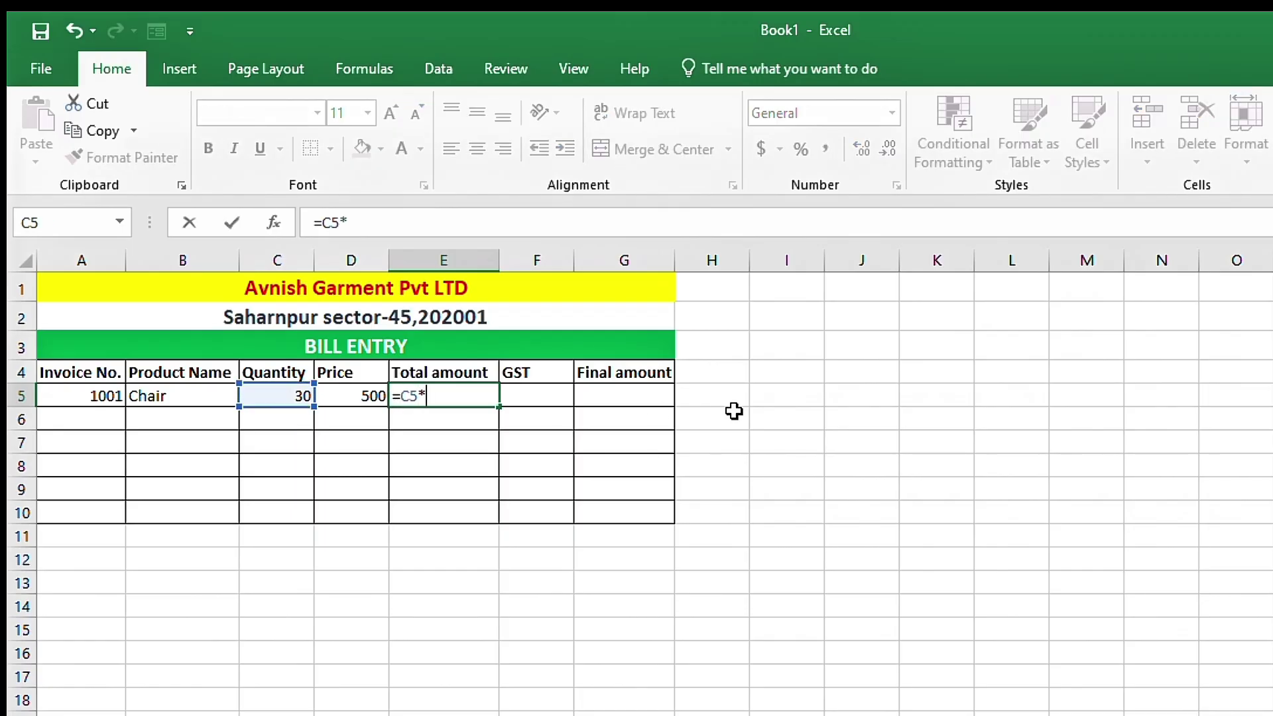
{"action": "left_click", "coordinate": [373, 394]}
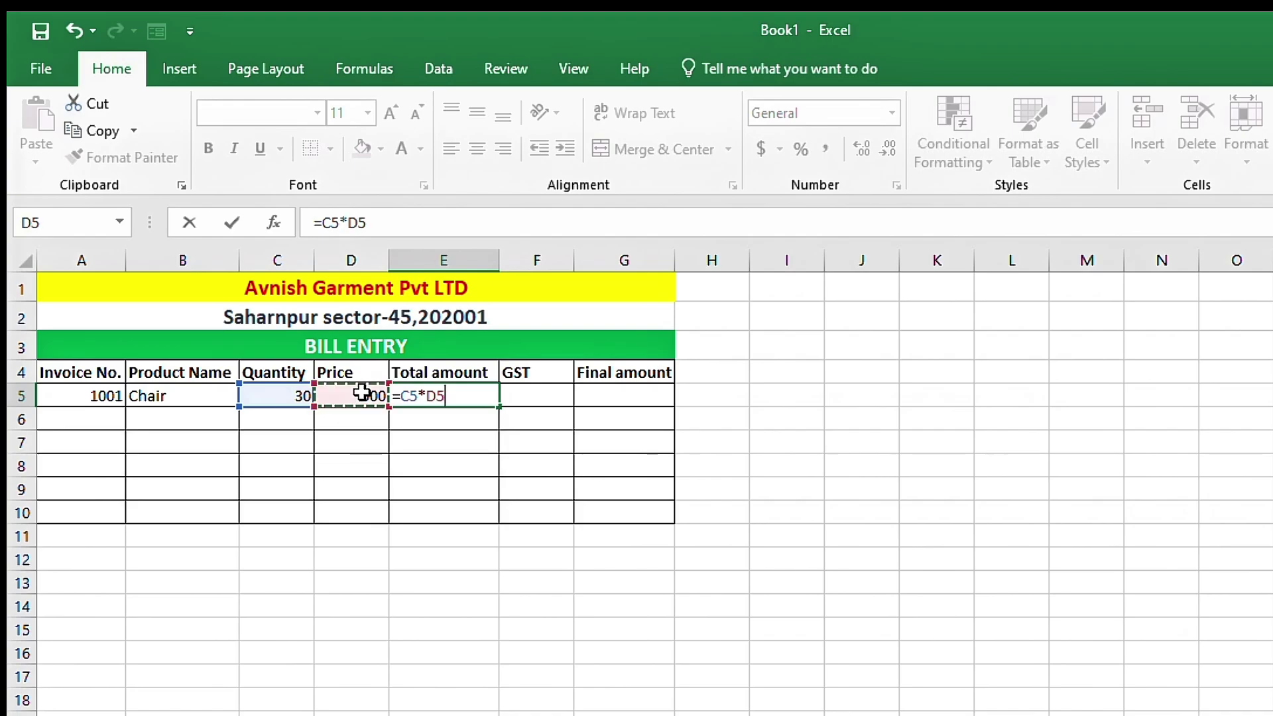
{"action": "key", "text": "Return"}
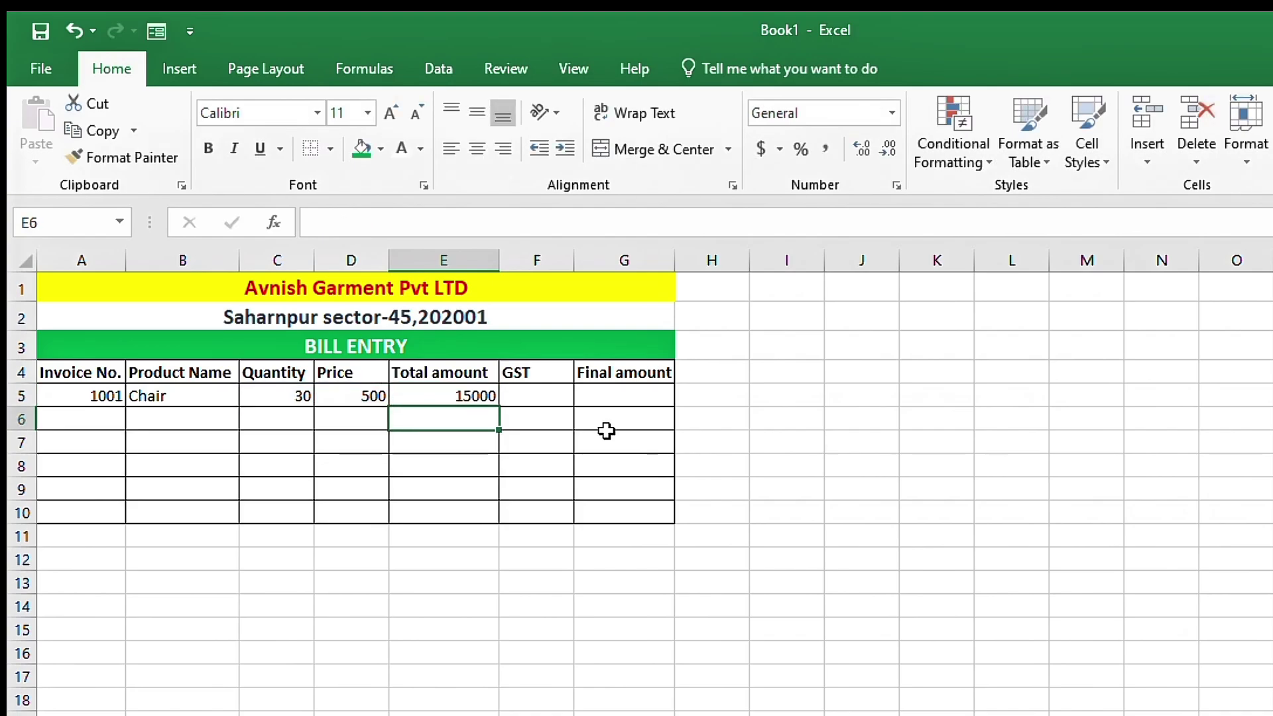
{"action": "key", "text": "Up"}
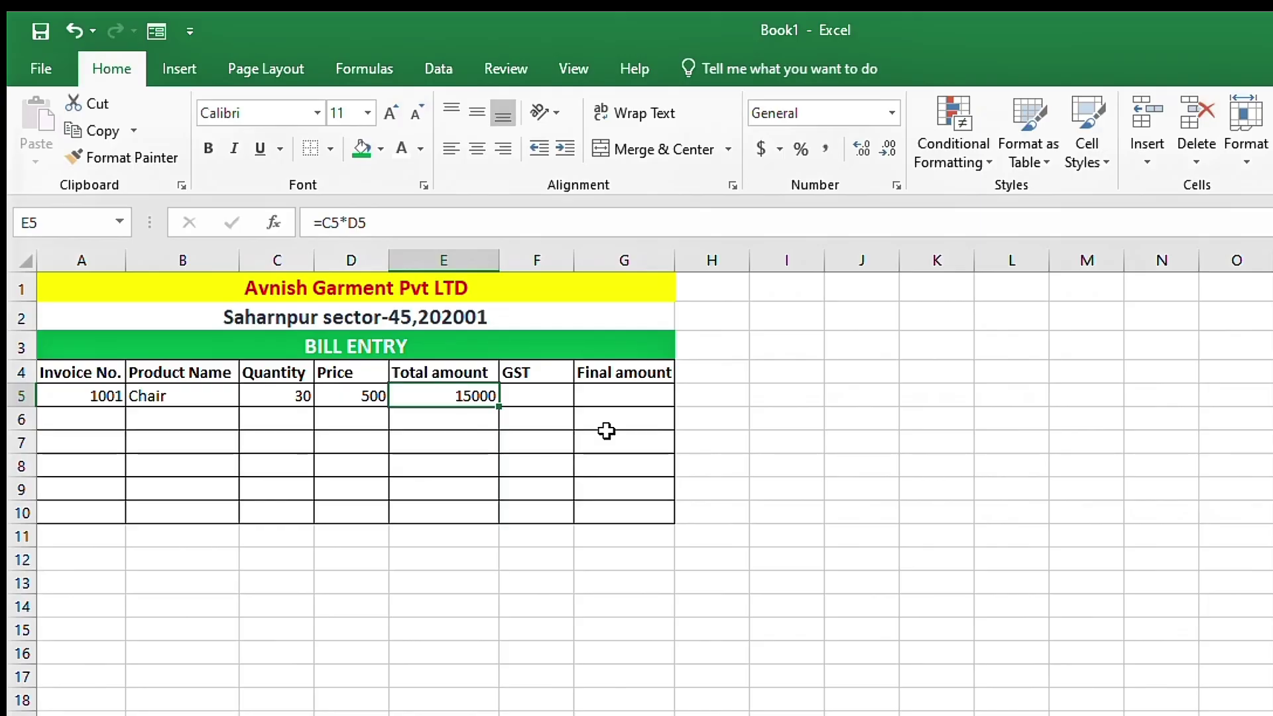
- Calculate 12% GST on the Chair's total amount in F5 with the formula =E5*12/100
{"action": "key", "text": "Right"}
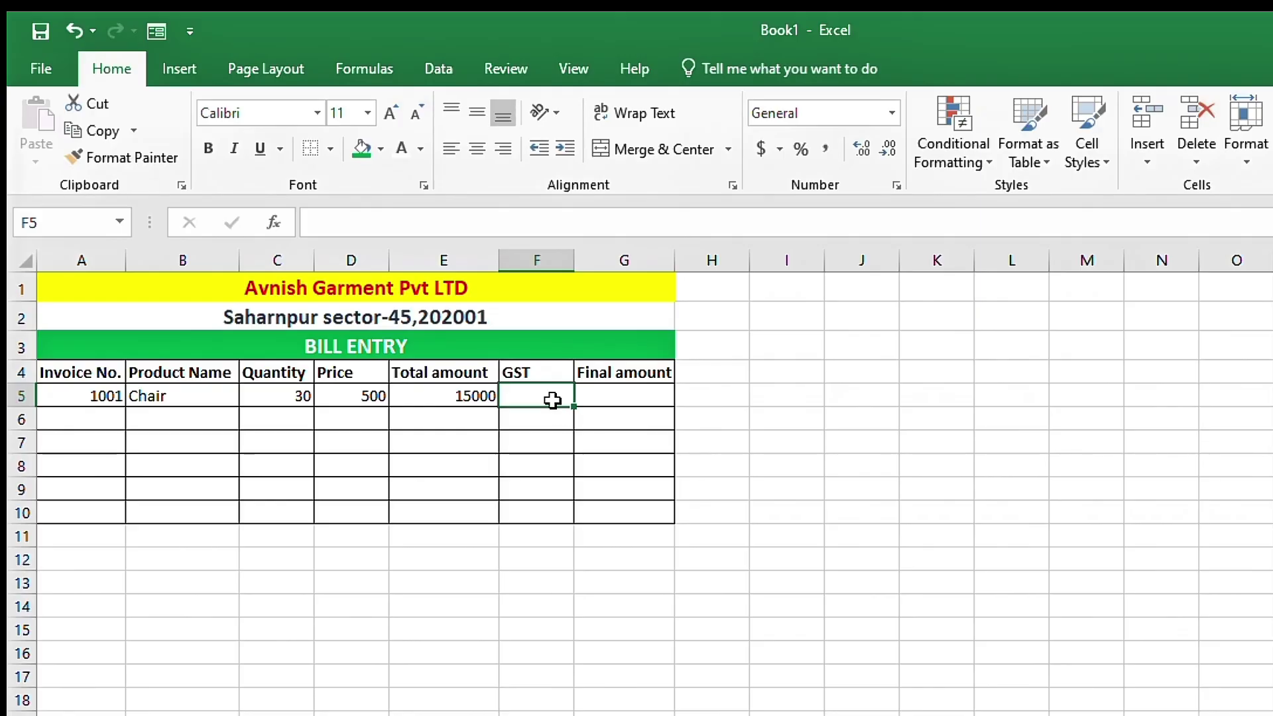
{"action": "type", "text": "="}
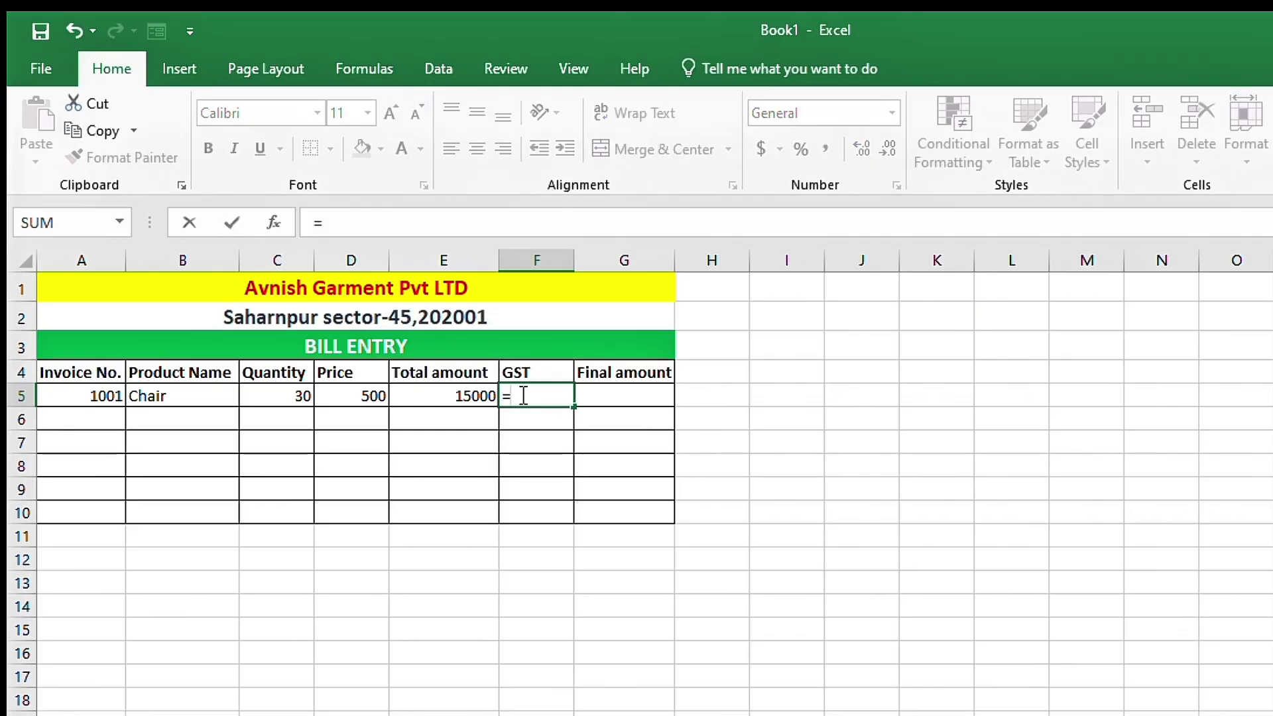
{"action": "left_click", "coordinate": [476, 393]}
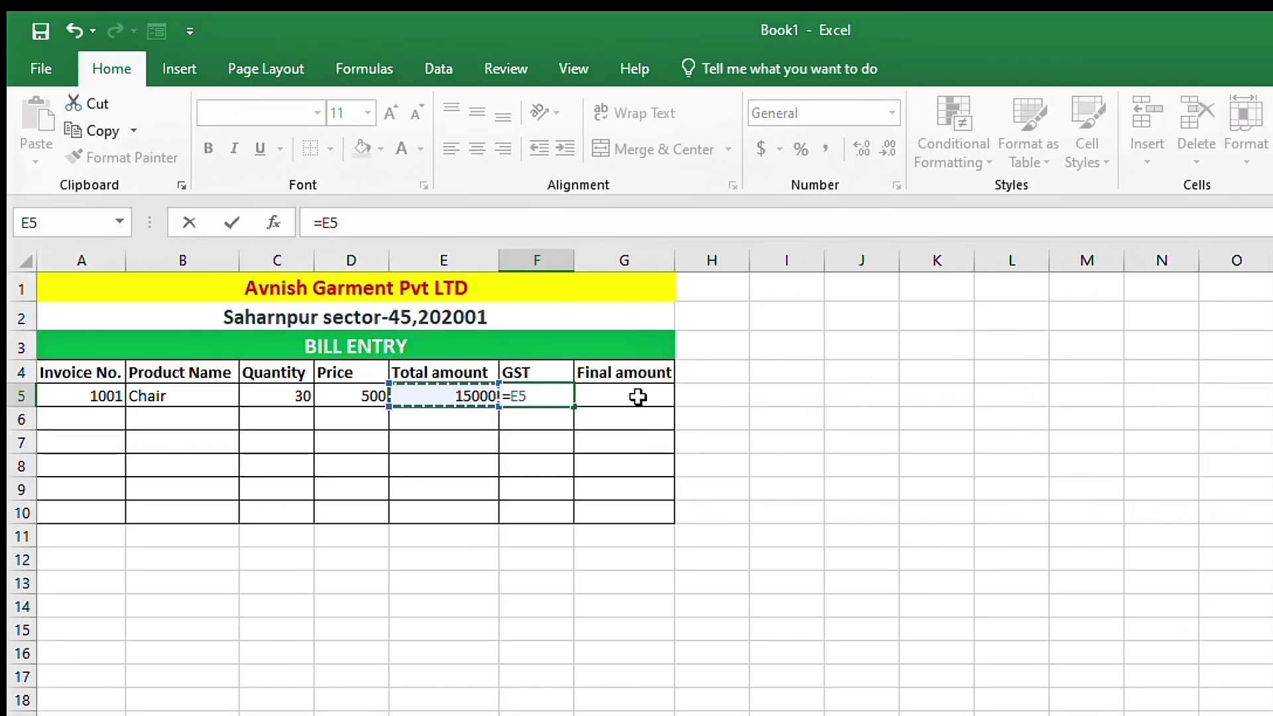
{"action": "type", "text": "*12"}
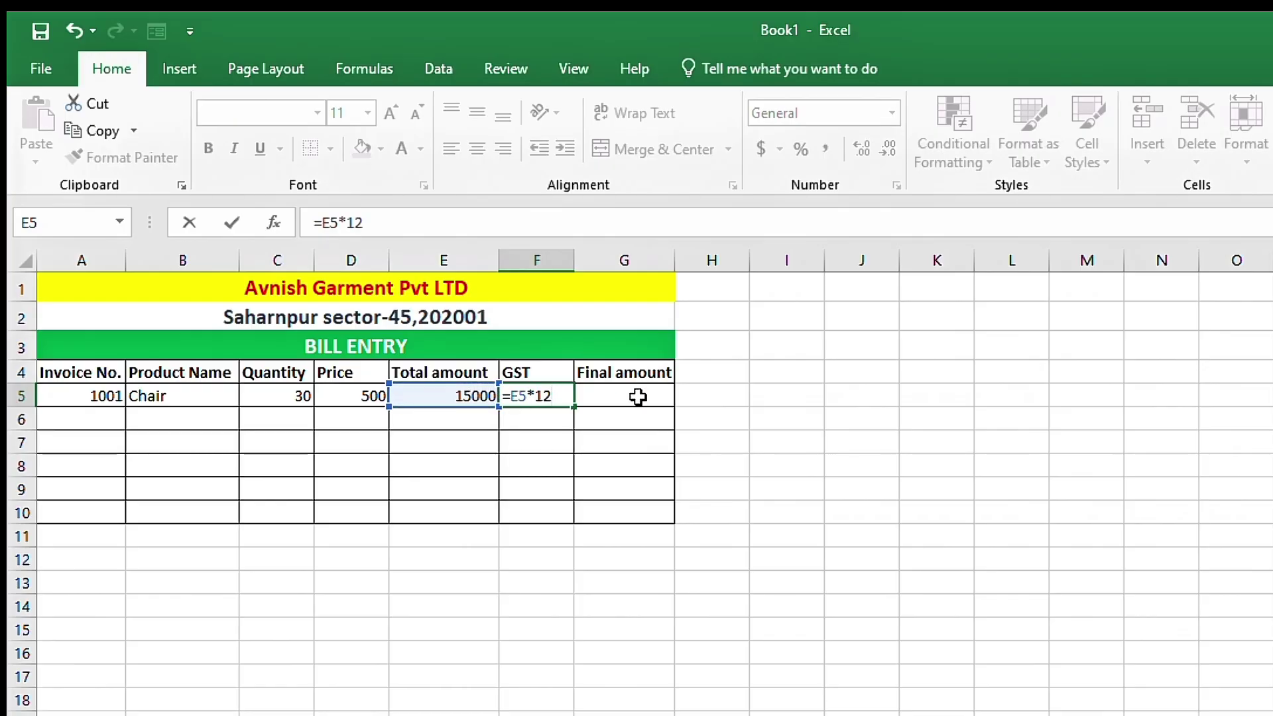
{"action": "type", "text": "/100"}
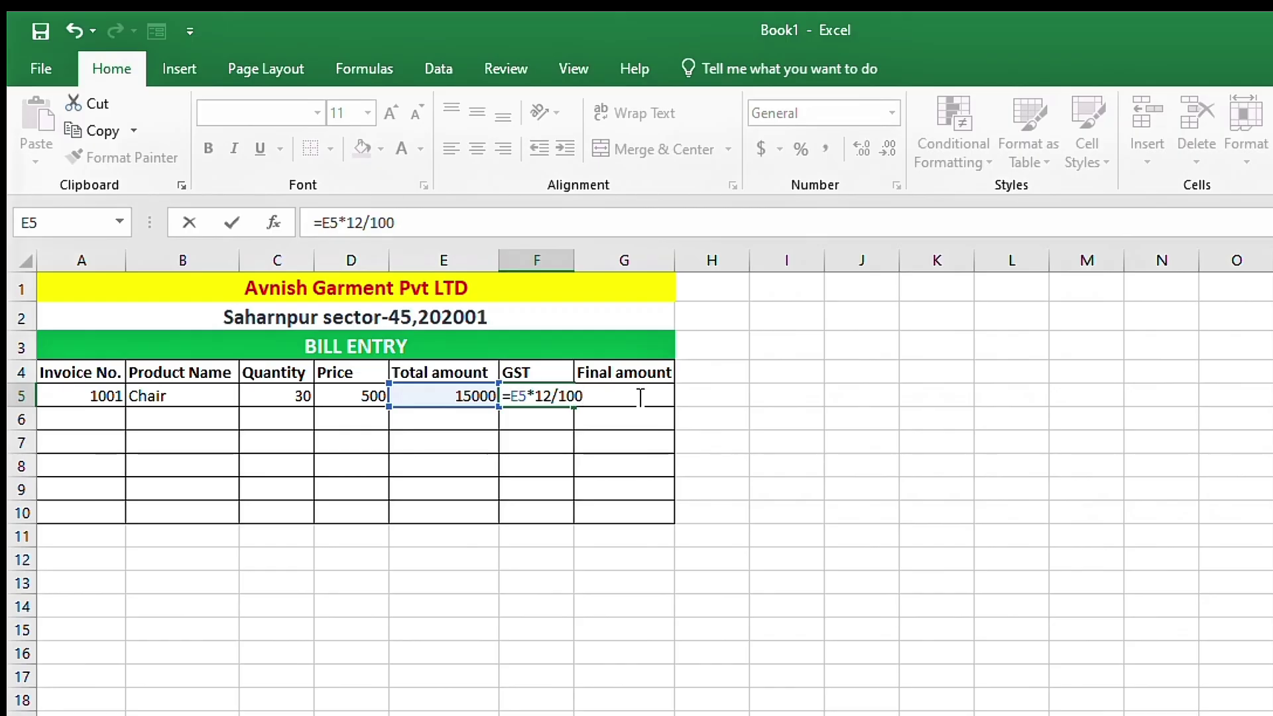
{"action": "key", "text": "Return"}
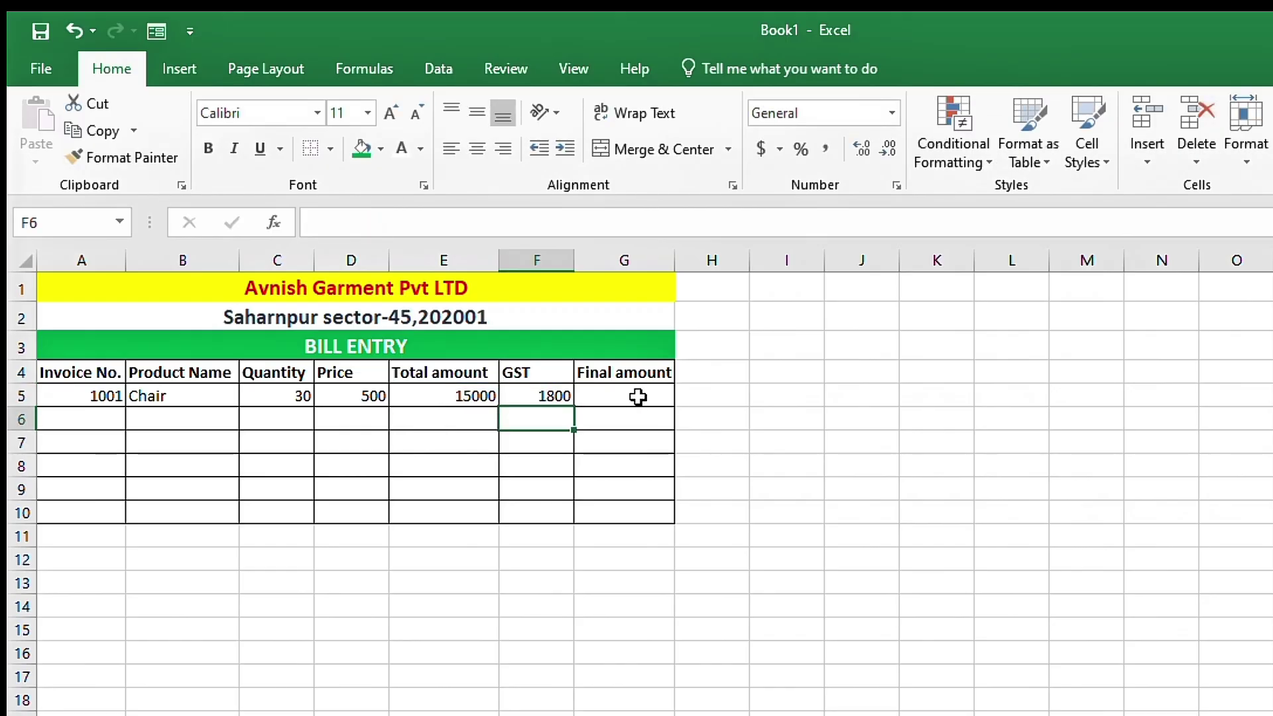
- Calculate the Chair's final amount in G5 by adding total amount and GST with the formula =SUM(E5:F5)
{"action": "left_click", "coordinate": [638, 396]}
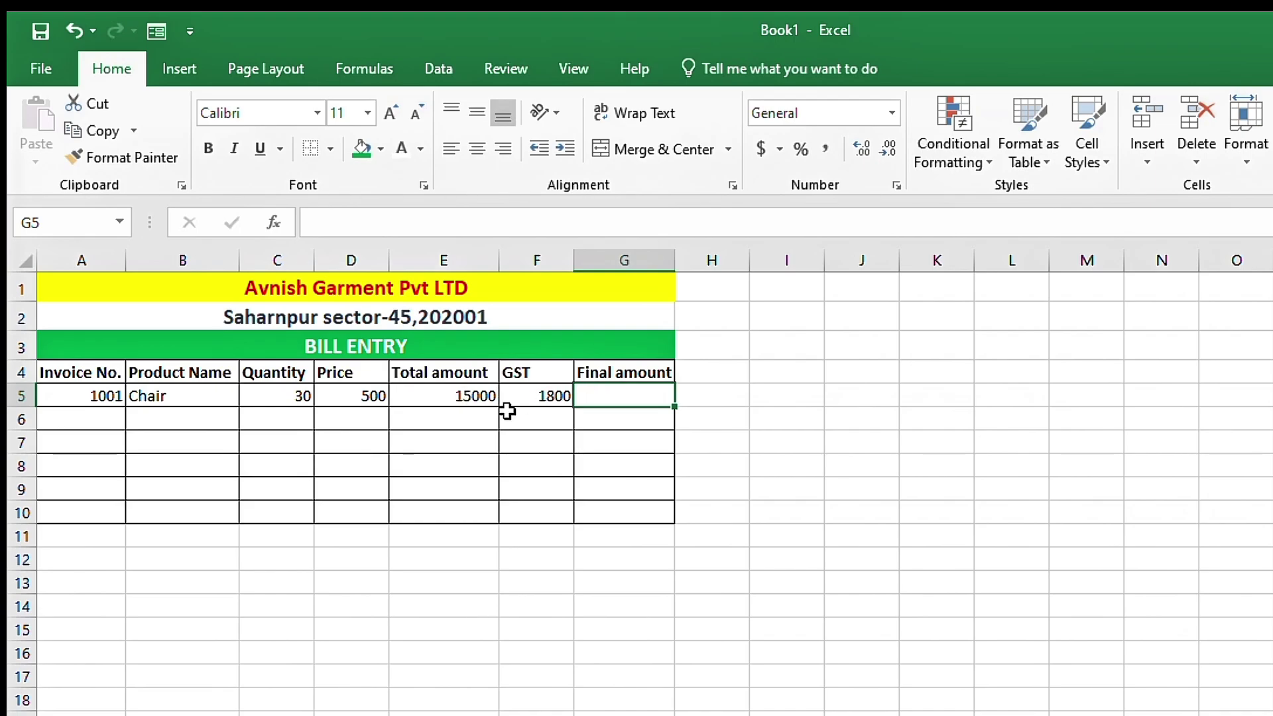
{"action": "type", "text": "="}
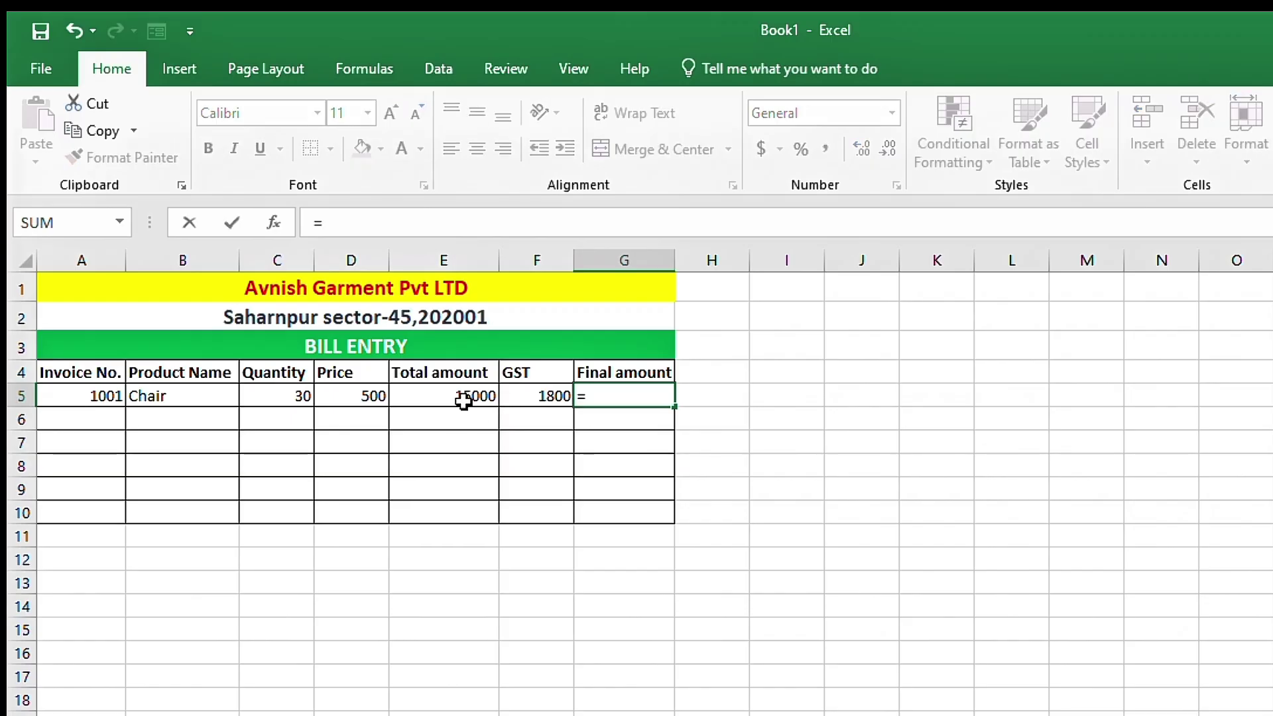
{"action": "type", "text": "sum"}
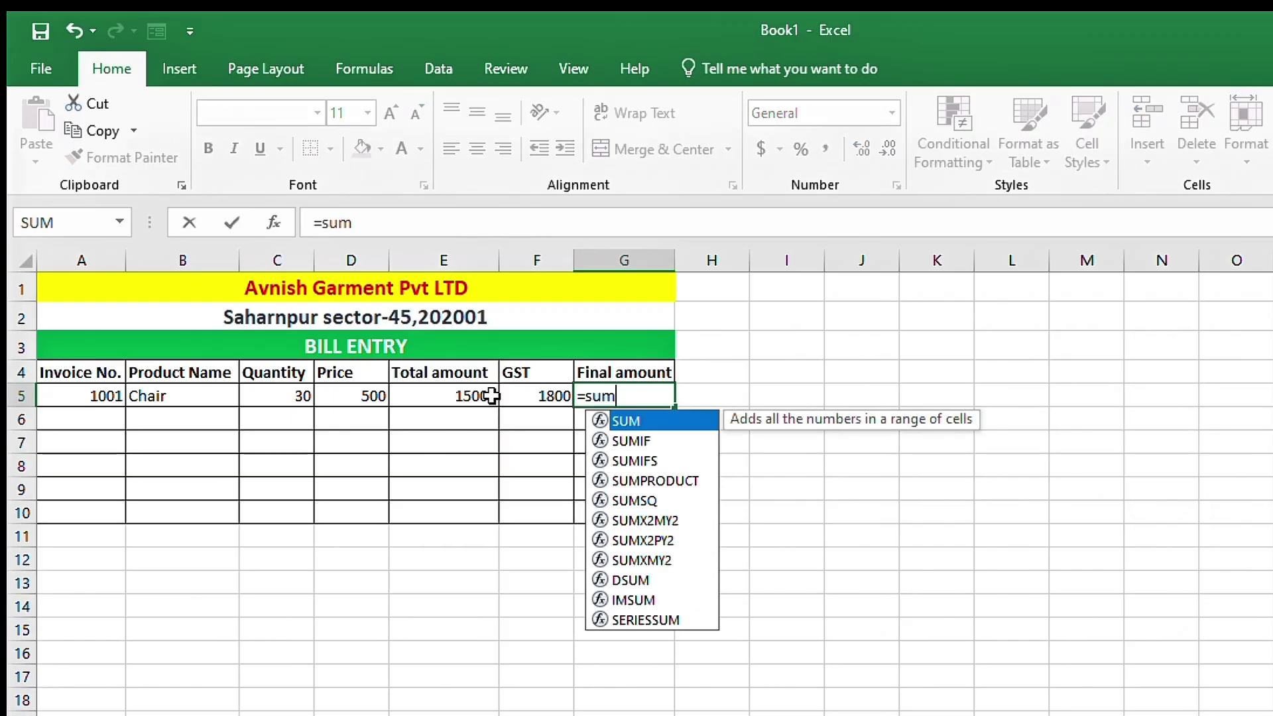
{"action": "key", "text": "BackSpace"}
{"action": "type", "text": "("}
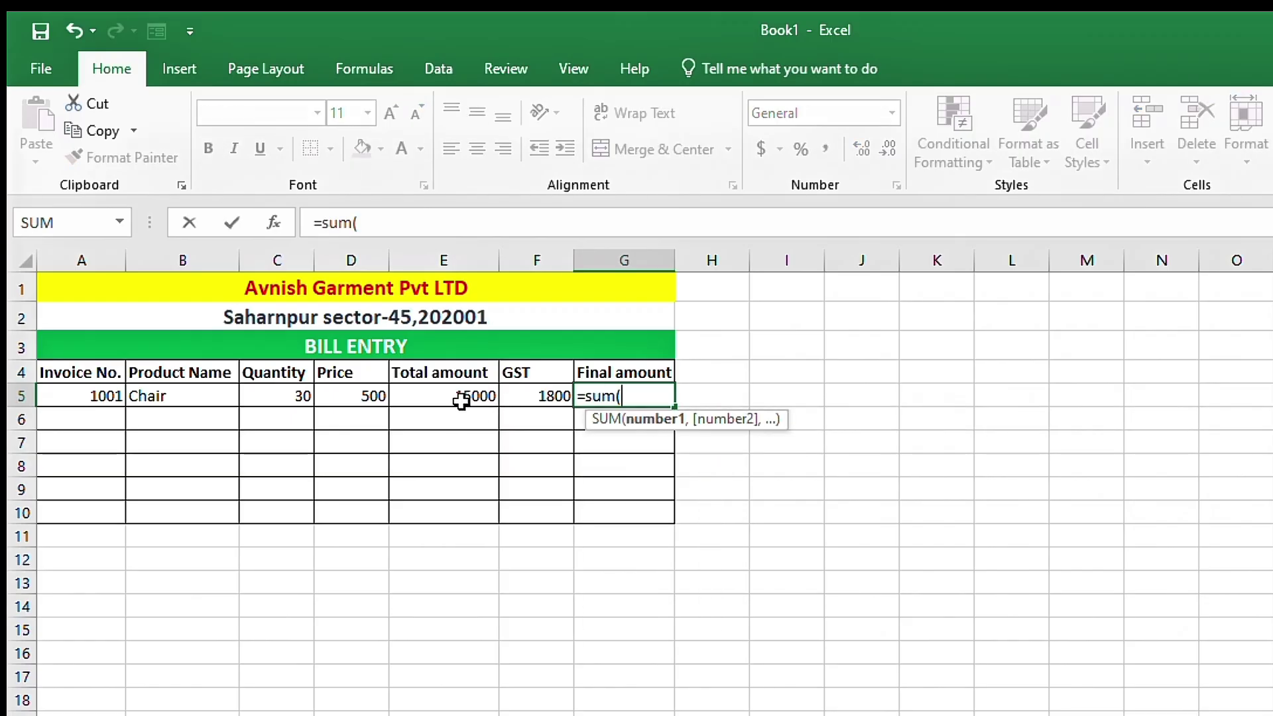
{"action": "left_click", "coordinate": [462, 400]}
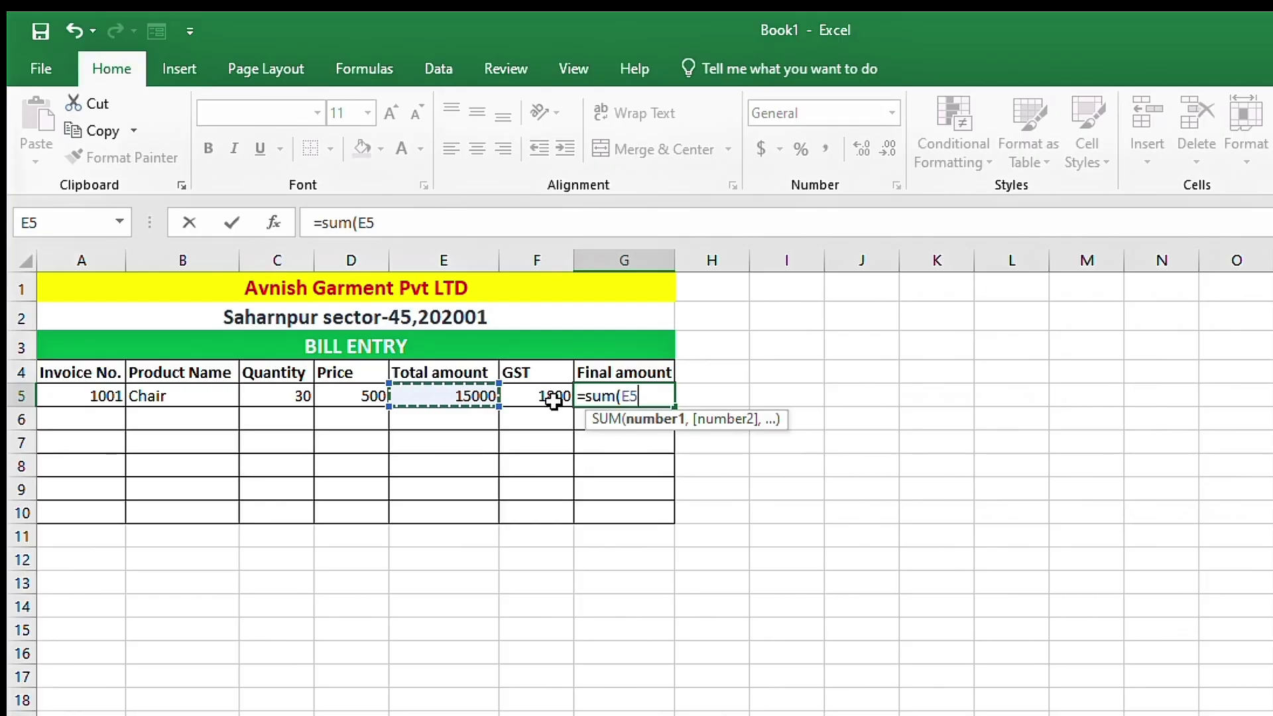
{"action": "type", "text": ":E5"}
{"action": "left_click", "coordinate": [554, 401]}
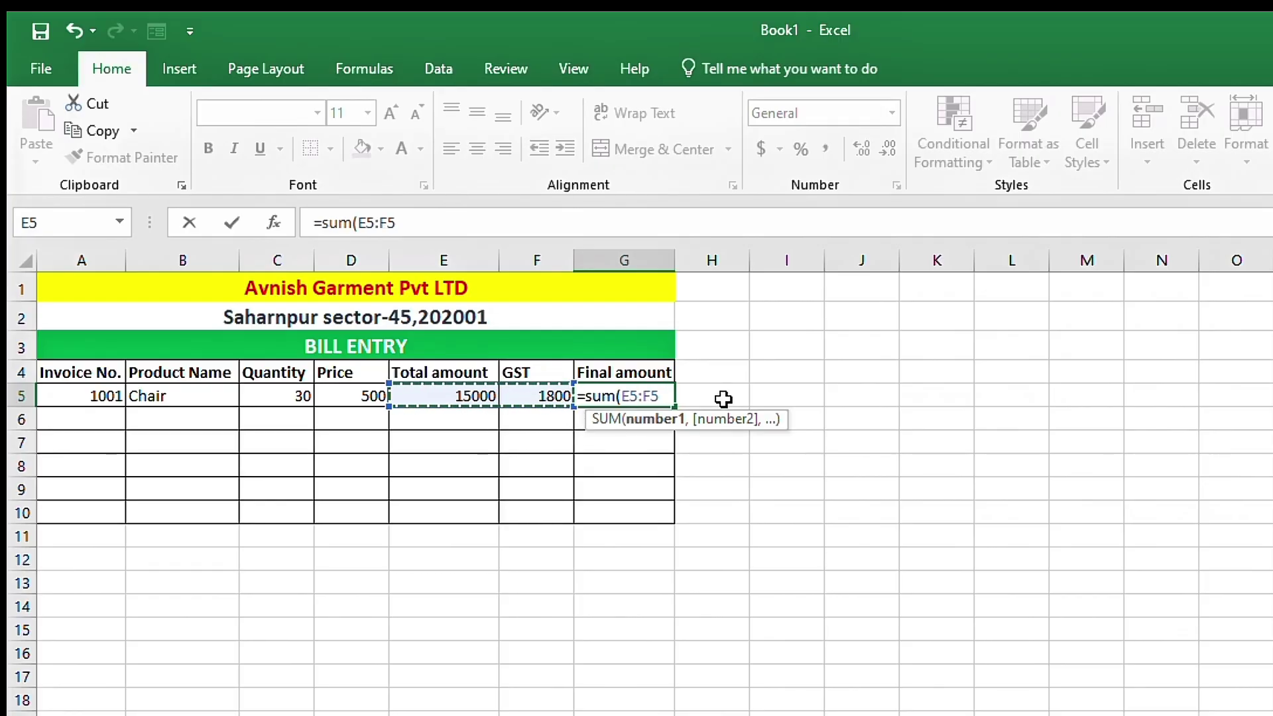
{"action": "type", "text": ")"}
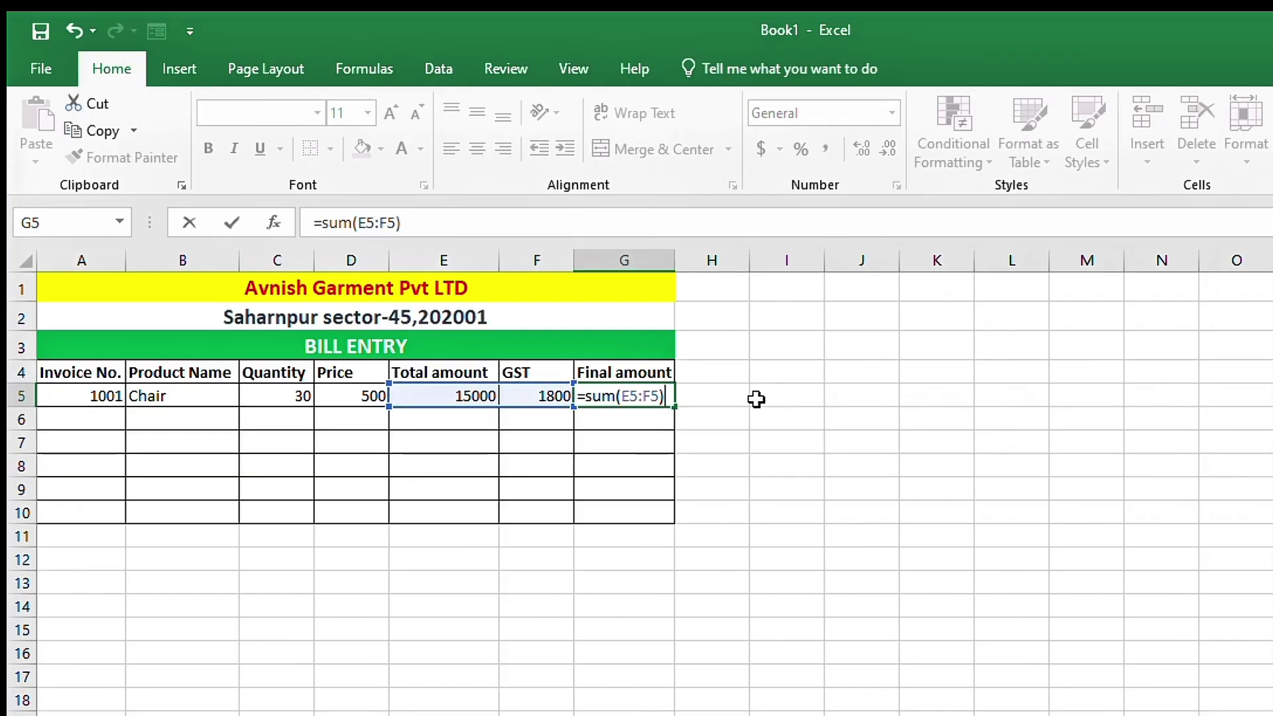
{"action": "key", "text": "Return"}
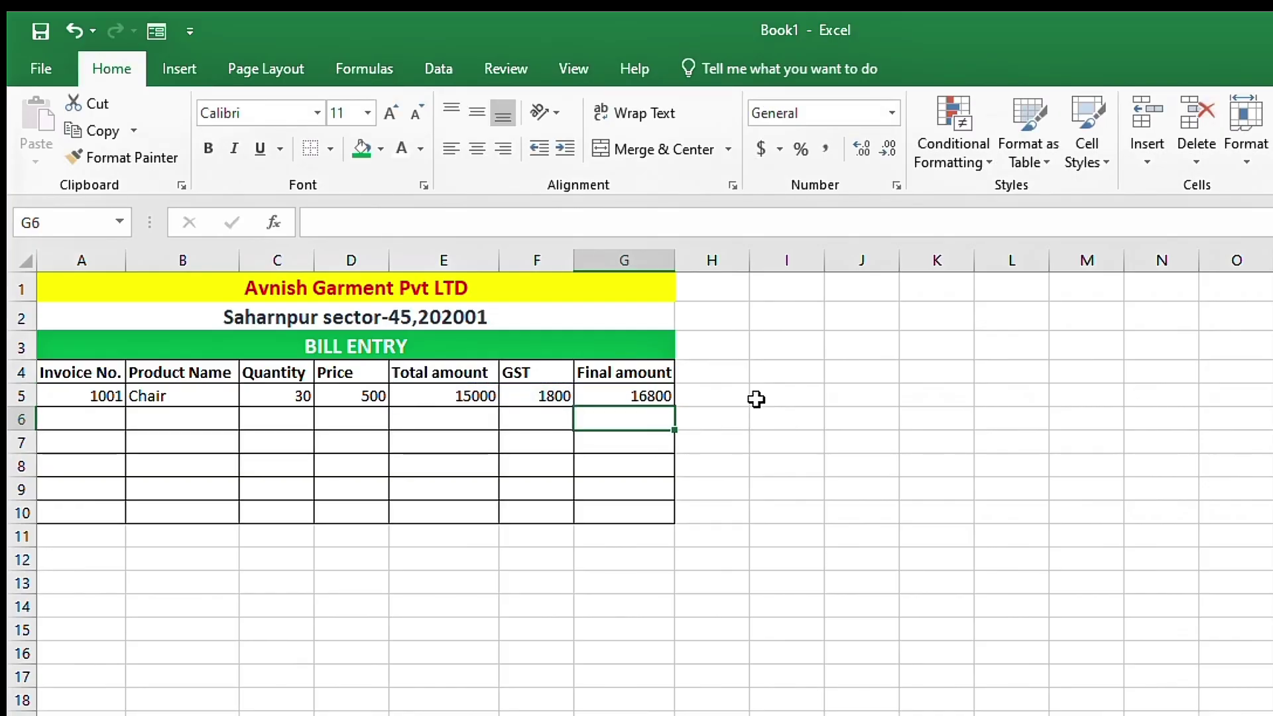
{"action": "key", "text": "Up"}
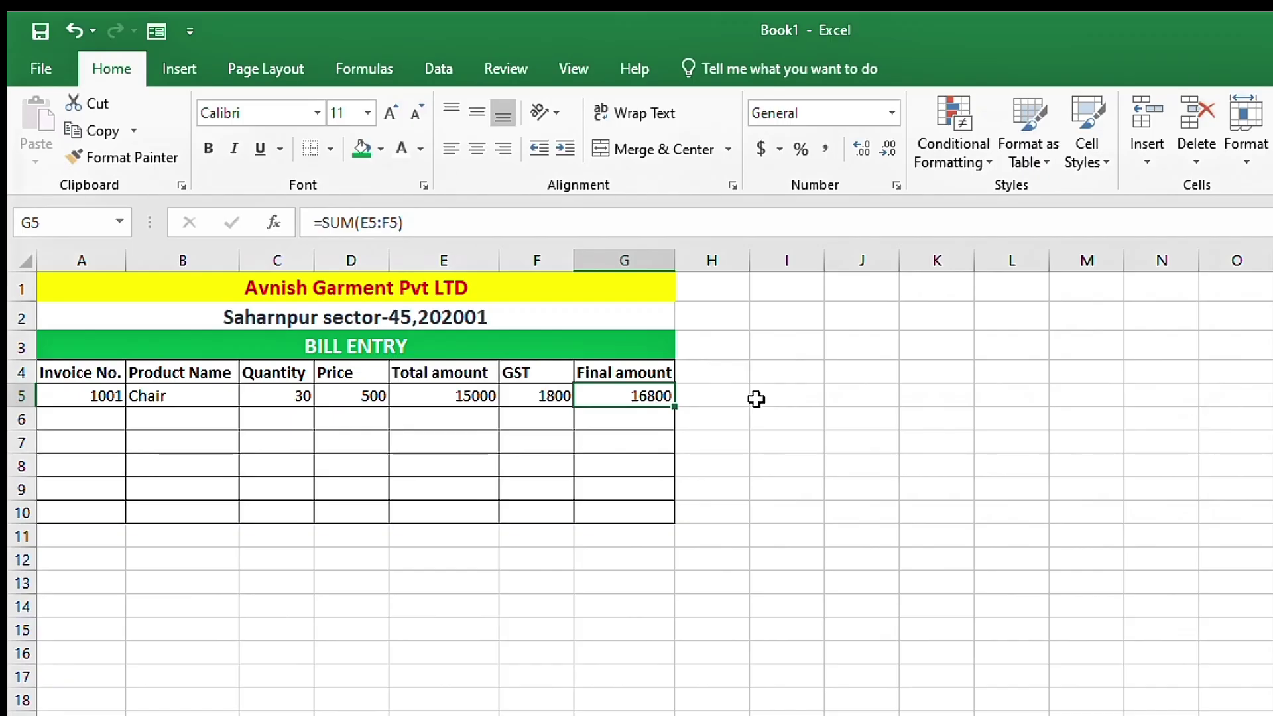
- Copy the total amount formula from E5 down through E10
{"action": "key", "text": "Left"}
{"action": "key", "text": "Left"}
{"action": "key", "text": "Left"}
{"action": "key", "text": "Down"}
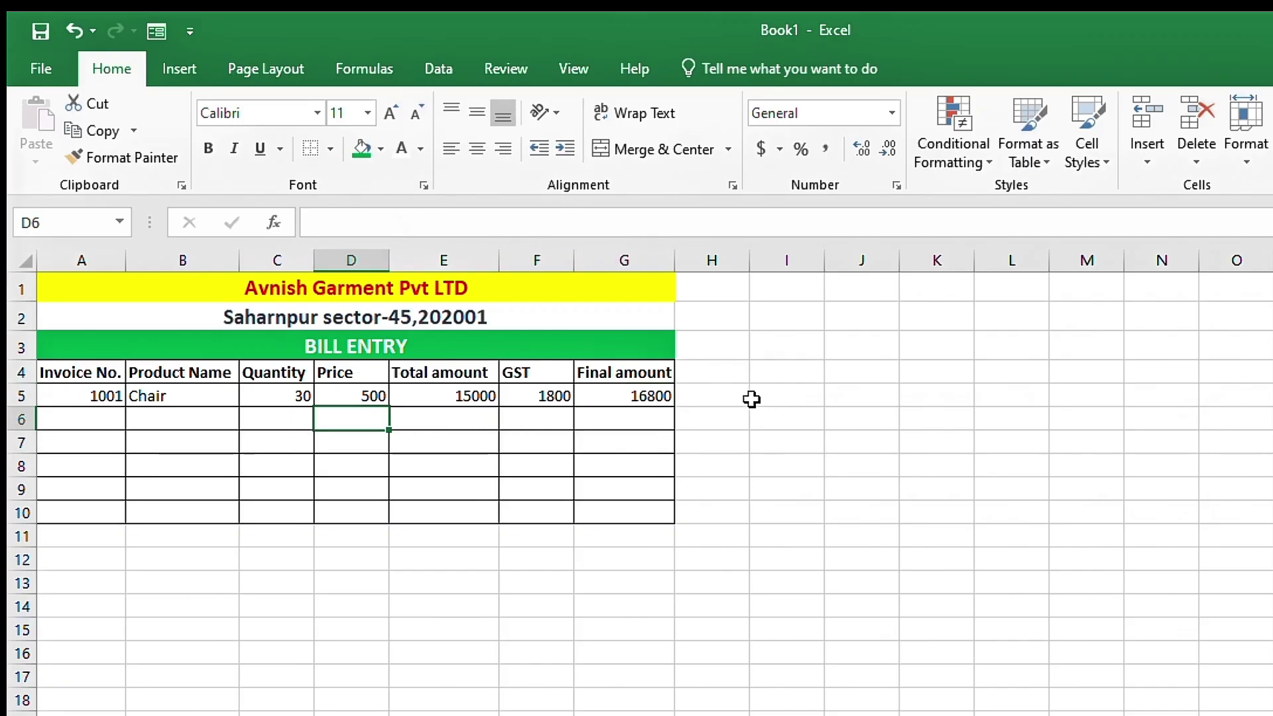
{"action": "left_click", "coordinate": [463, 395]}
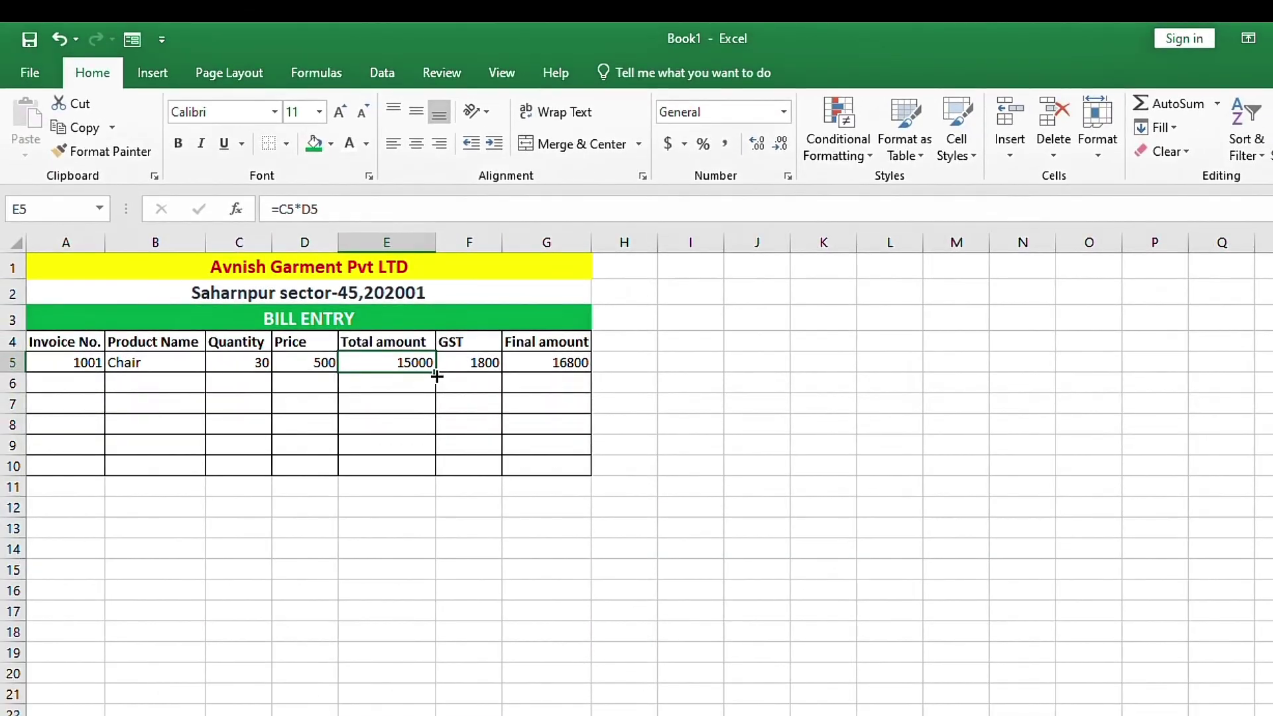
{"action": "left_click_drag", "start_coordinate": [357, 359], "coordinate": [356, 487]}
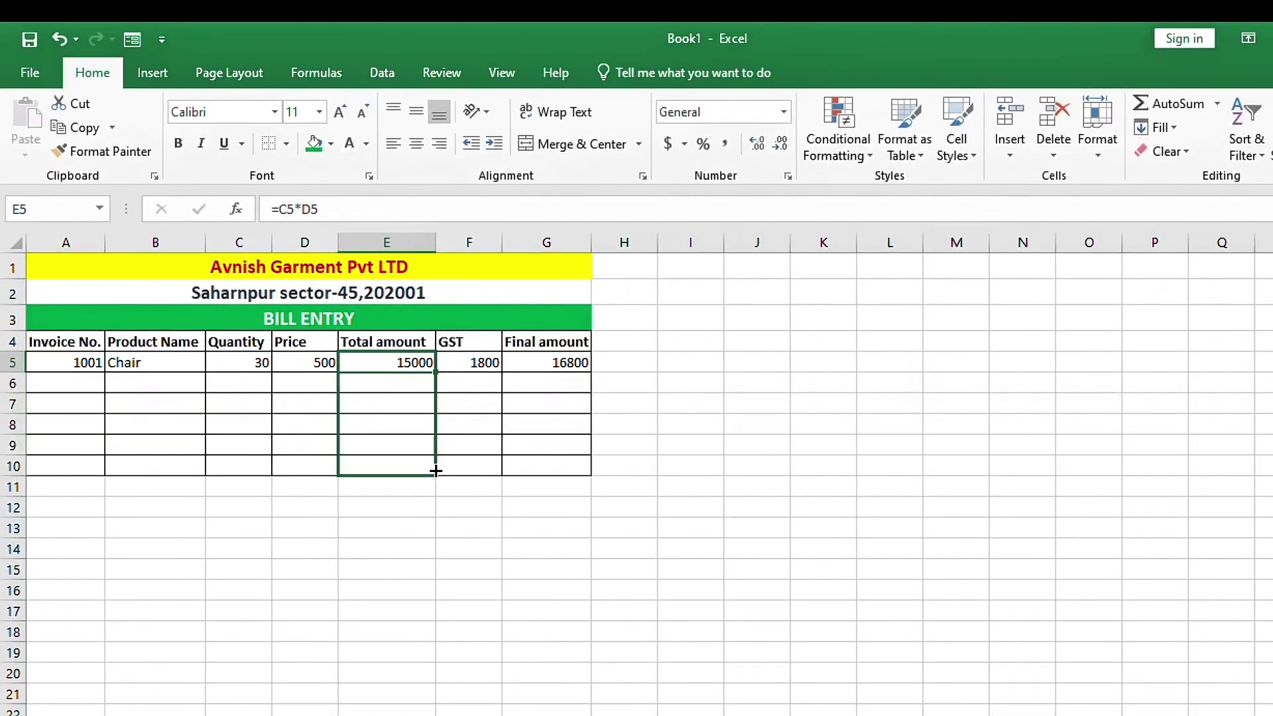
{"action": "left_click_drag", "start_coordinate": [436, 471], "coordinate": [436, 473]}
- Copy the GST formula in F5 and the final amount formula in G5 down through row 10
{"action": "left_click", "coordinate": [483, 361]}
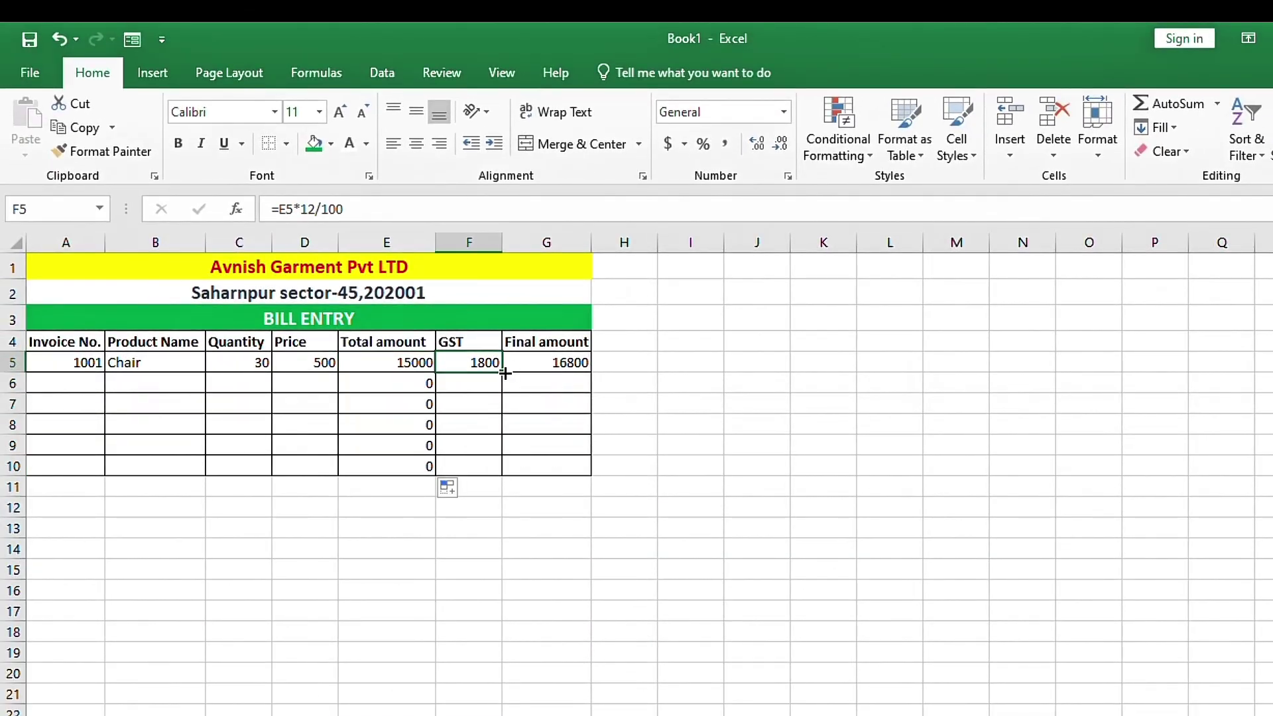
{"action": "left_click_drag", "start_coordinate": [505, 374], "coordinate": [498, 475]}
{"action": "left_click", "coordinate": [583, 364]}
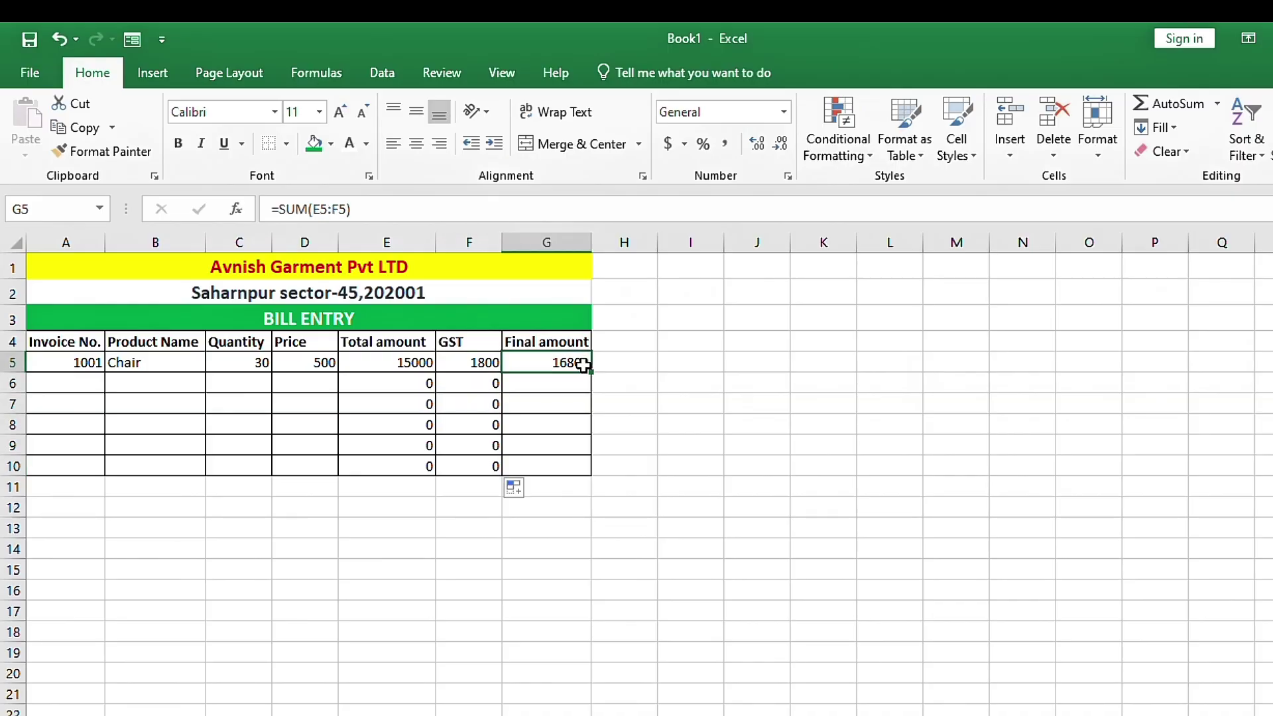
{"action": "left_click_drag", "start_coordinate": [591, 372], "coordinate": [589, 471]}
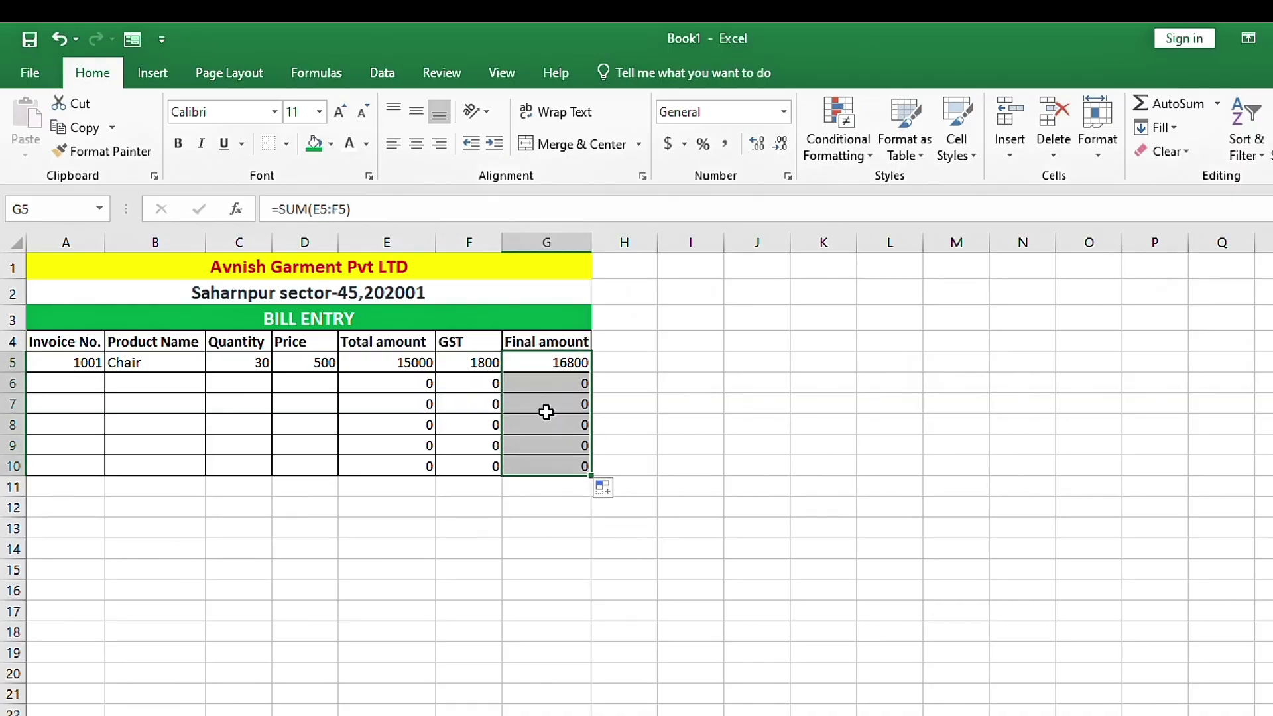
- Fill in row 6 with the invoice number, product name shirt, quantity 20 and price 300
{"action": "left_click", "coordinate": [78, 385]}
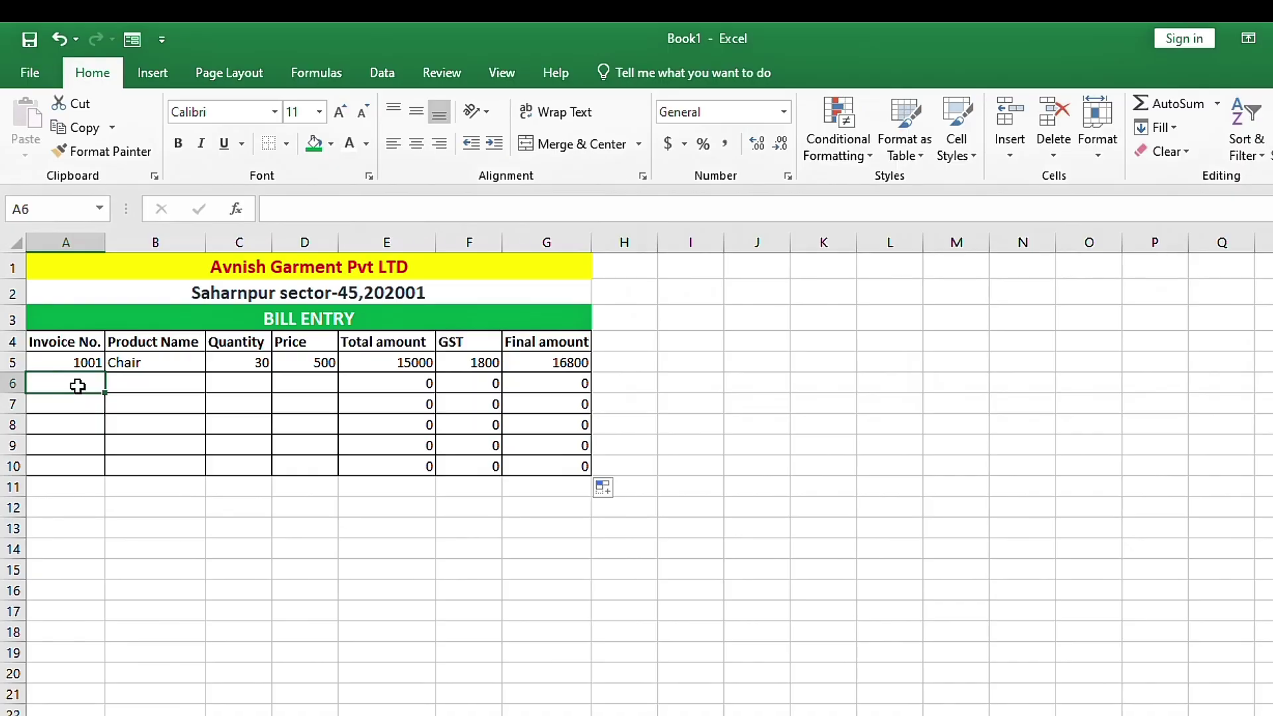
{"action": "type", "text": "10002"}
{"action": "key", "text": "Return"}
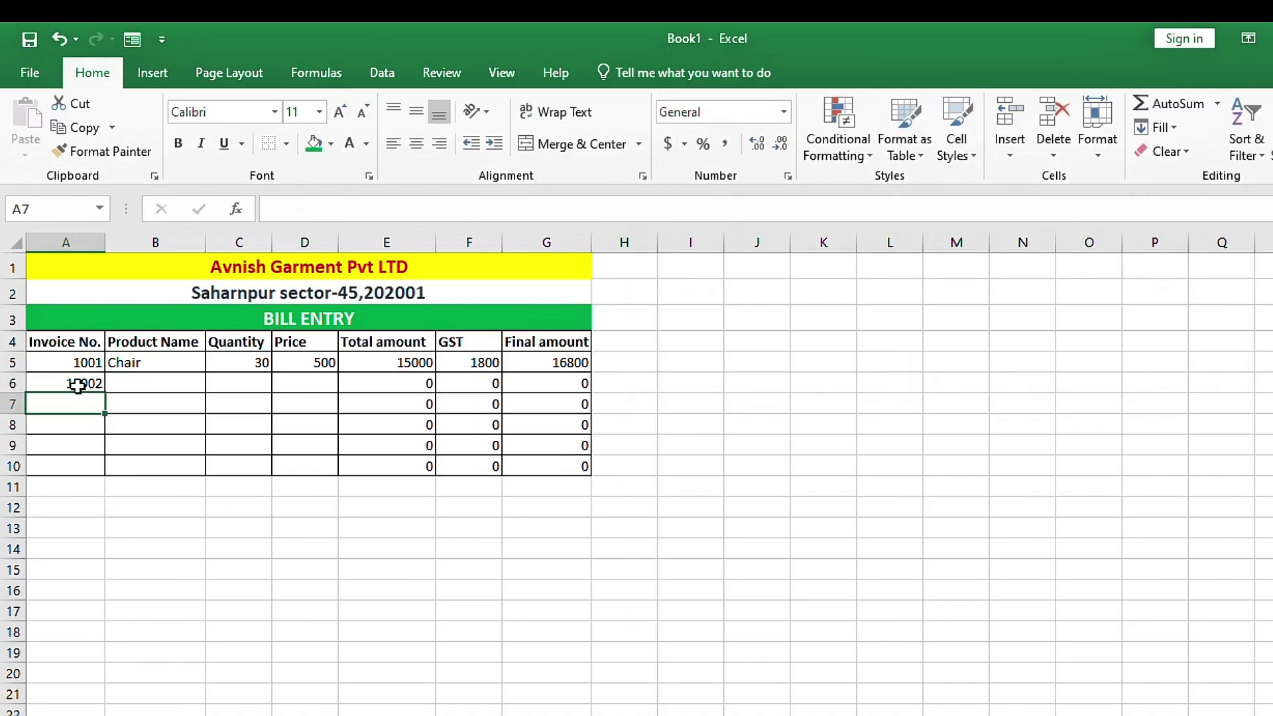
{"action": "key", "text": "Tab"}
{"action": "key", "text": "Up"}
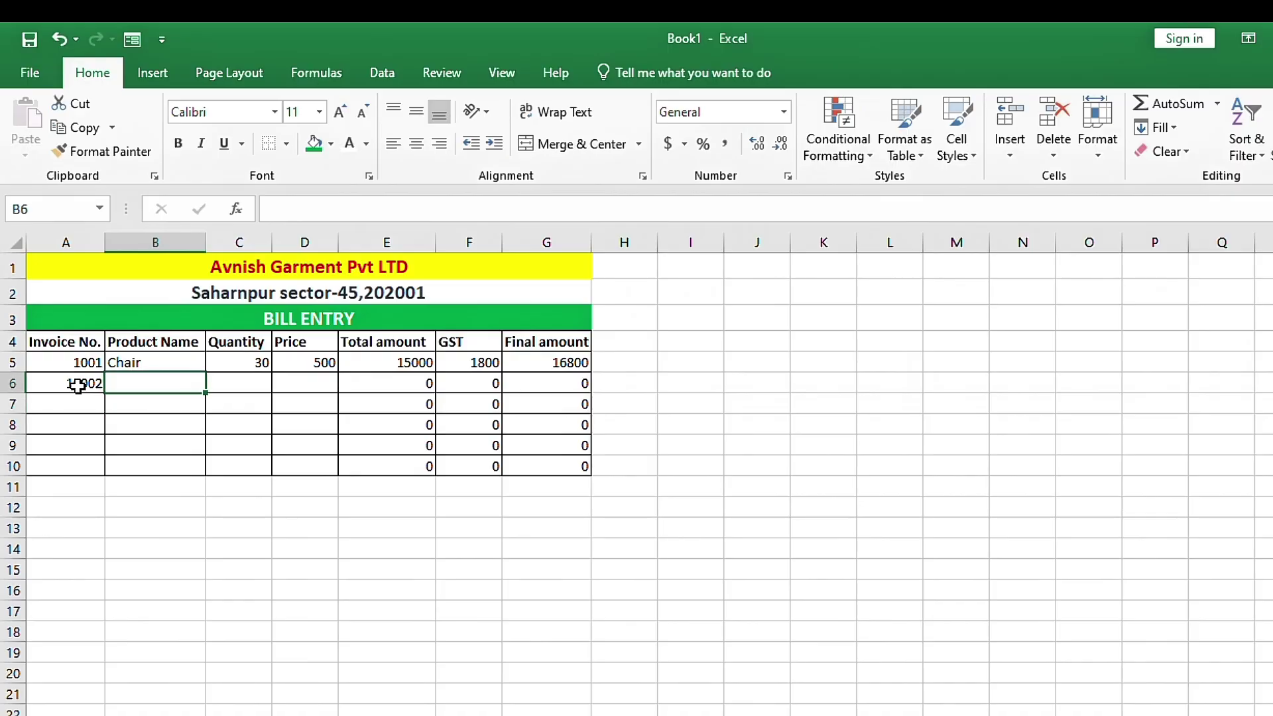
{"action": "type", "text": "shirt"}
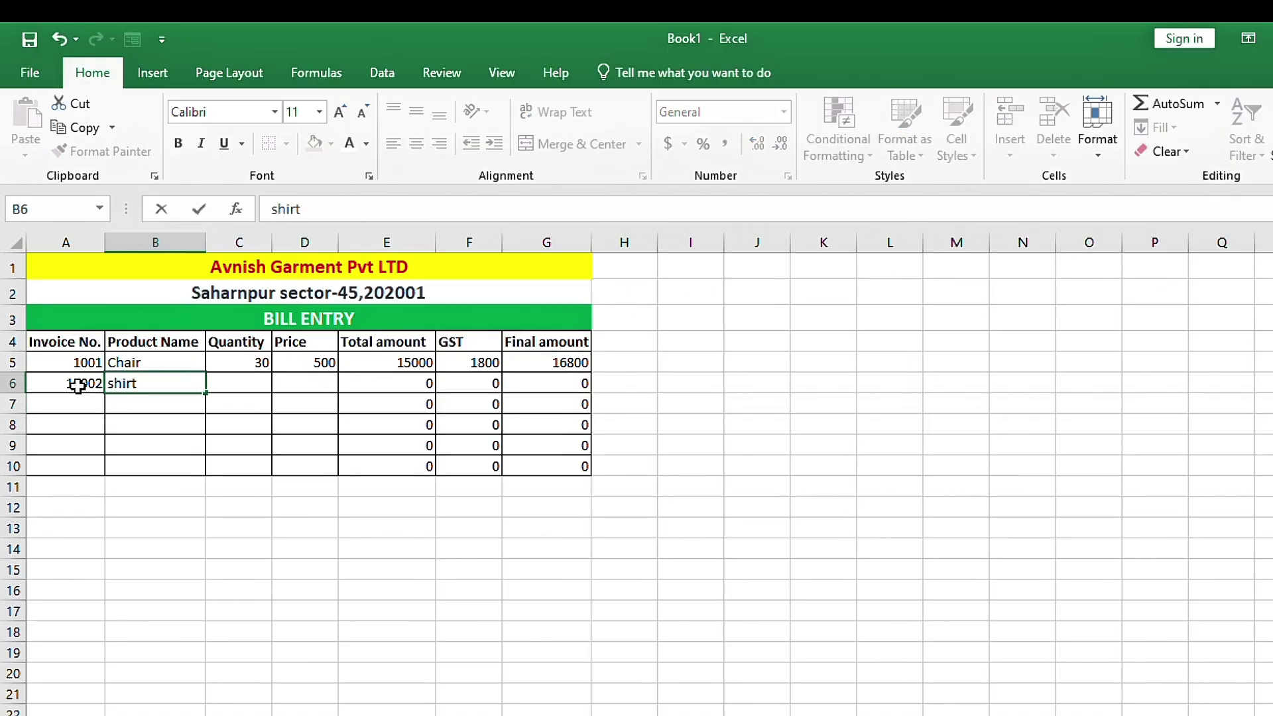
{"action": "key", "text": "Tab"}
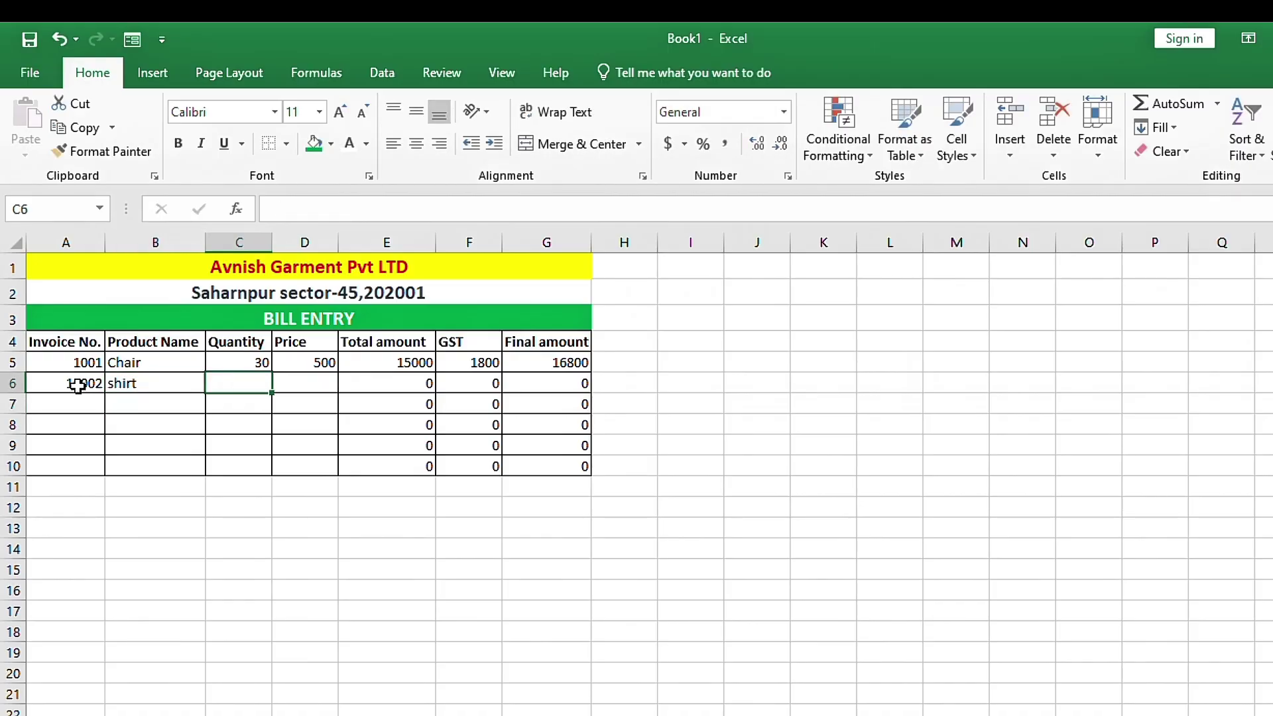
{"action": "type", "text": "20"}
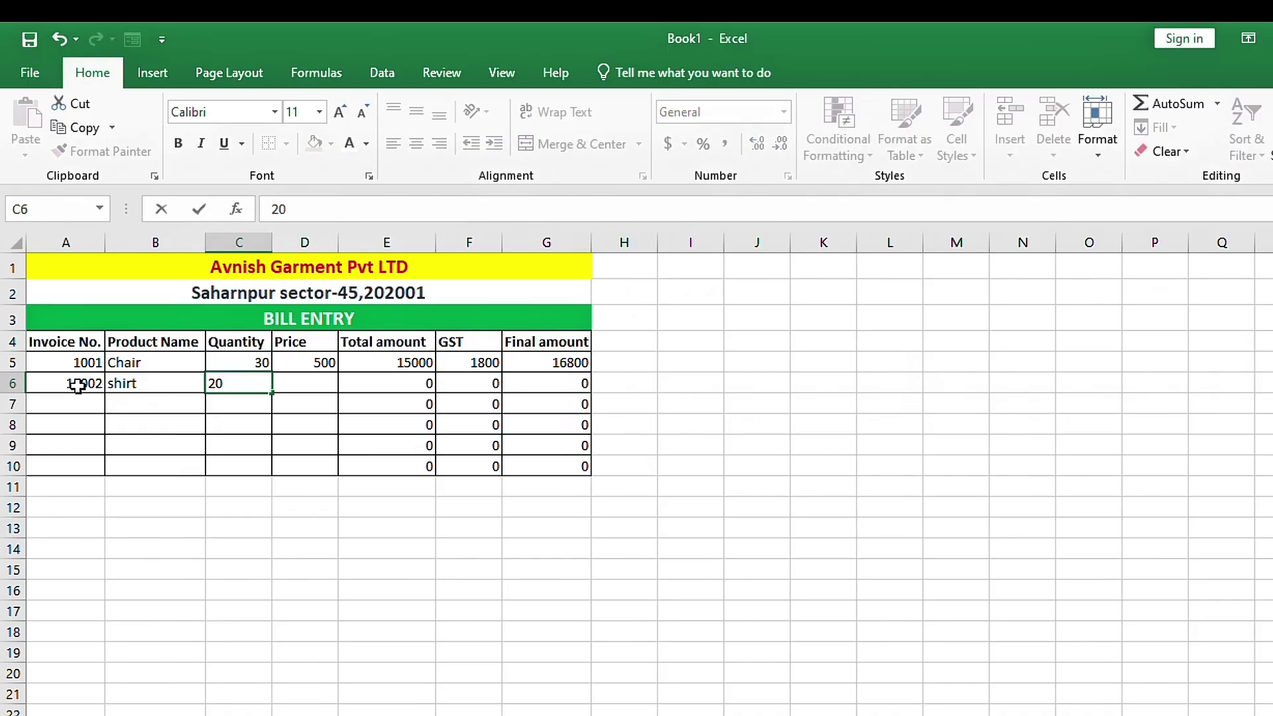
{"action": "key", "text": "Tab"}
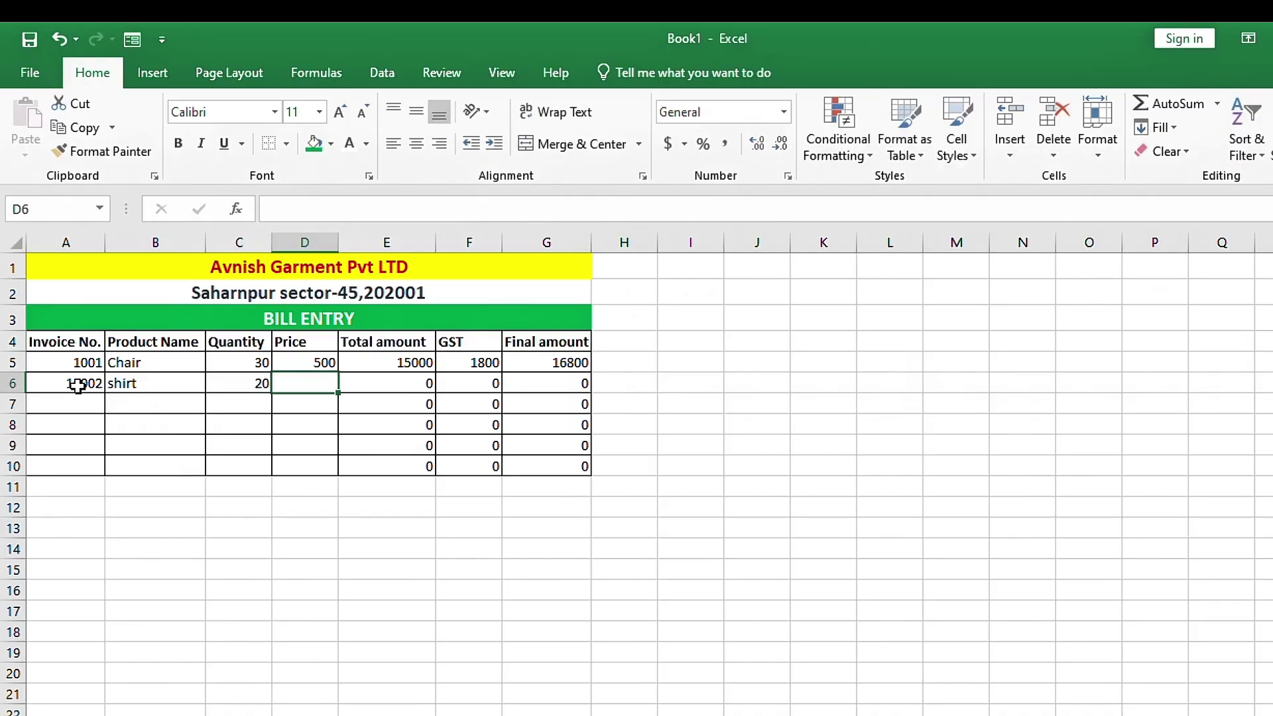
{"action": "type", "text": "300"}
{"action": "key", "text": "Tab"}
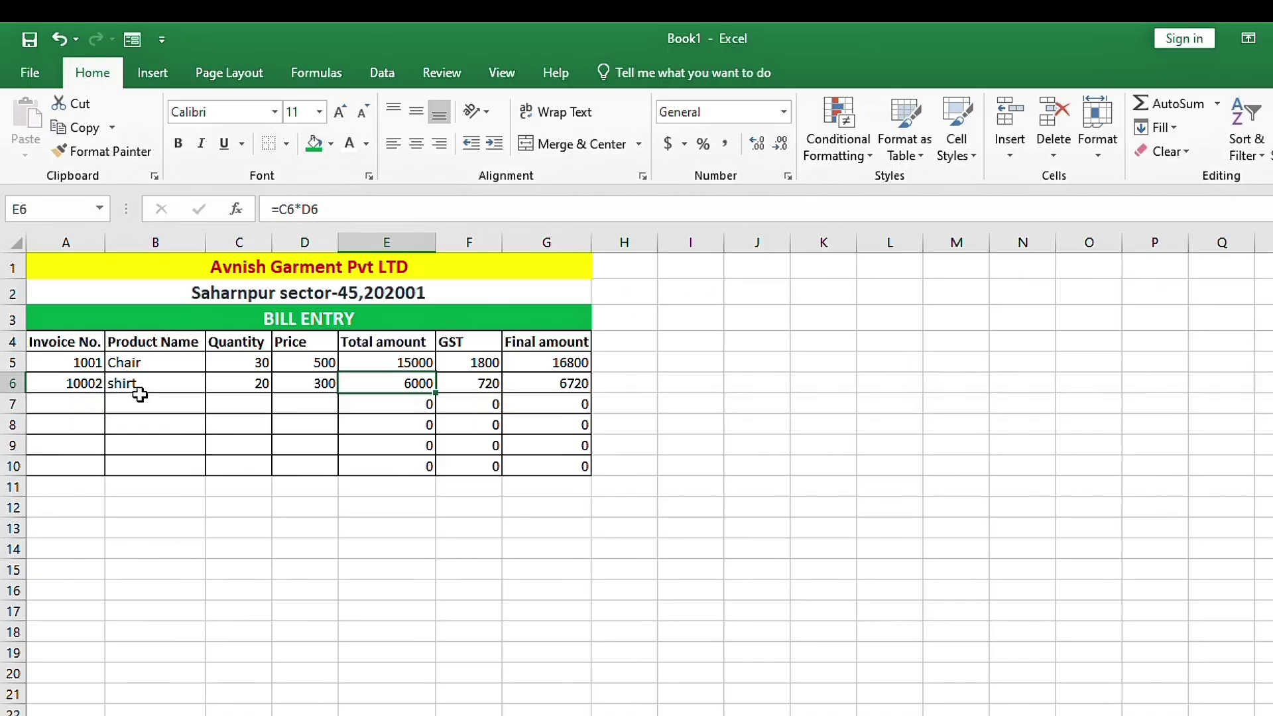
- Check the copied total amount, GST and final amount formulas in row 6 and the empty rows below it
{"action": "key", "text": "Right"}
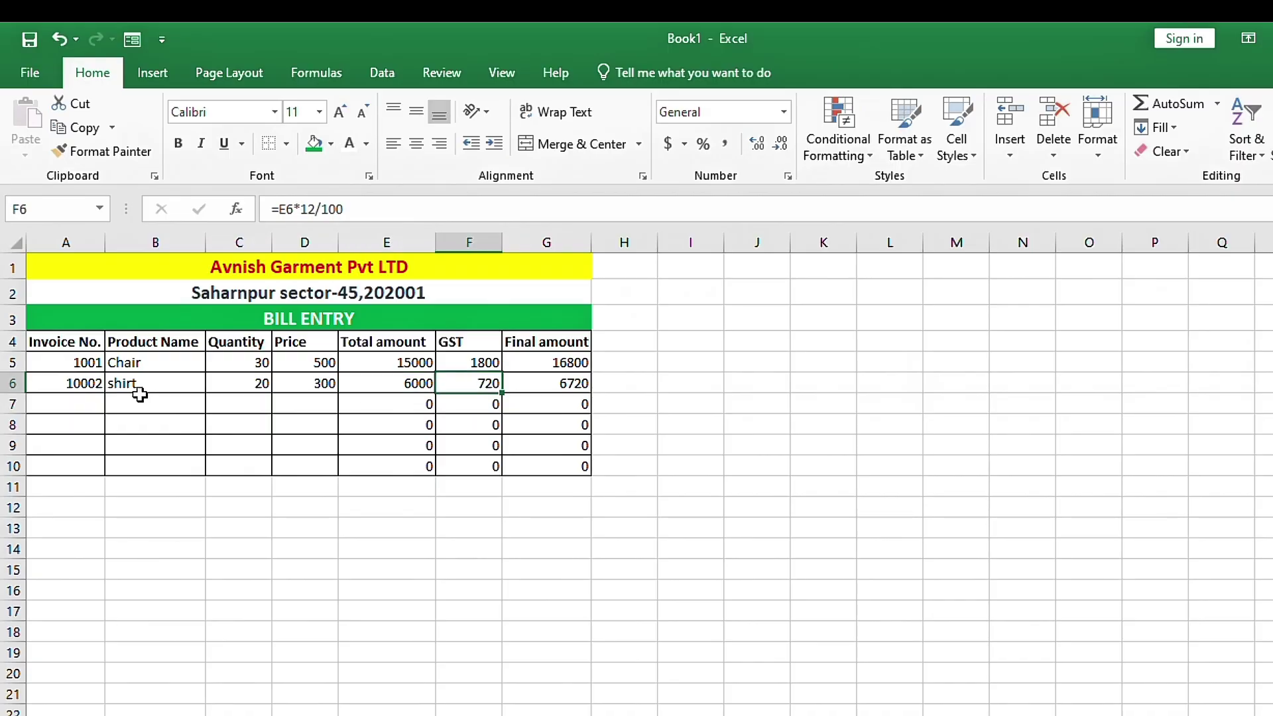
{"action": "key", "text": "Right"}
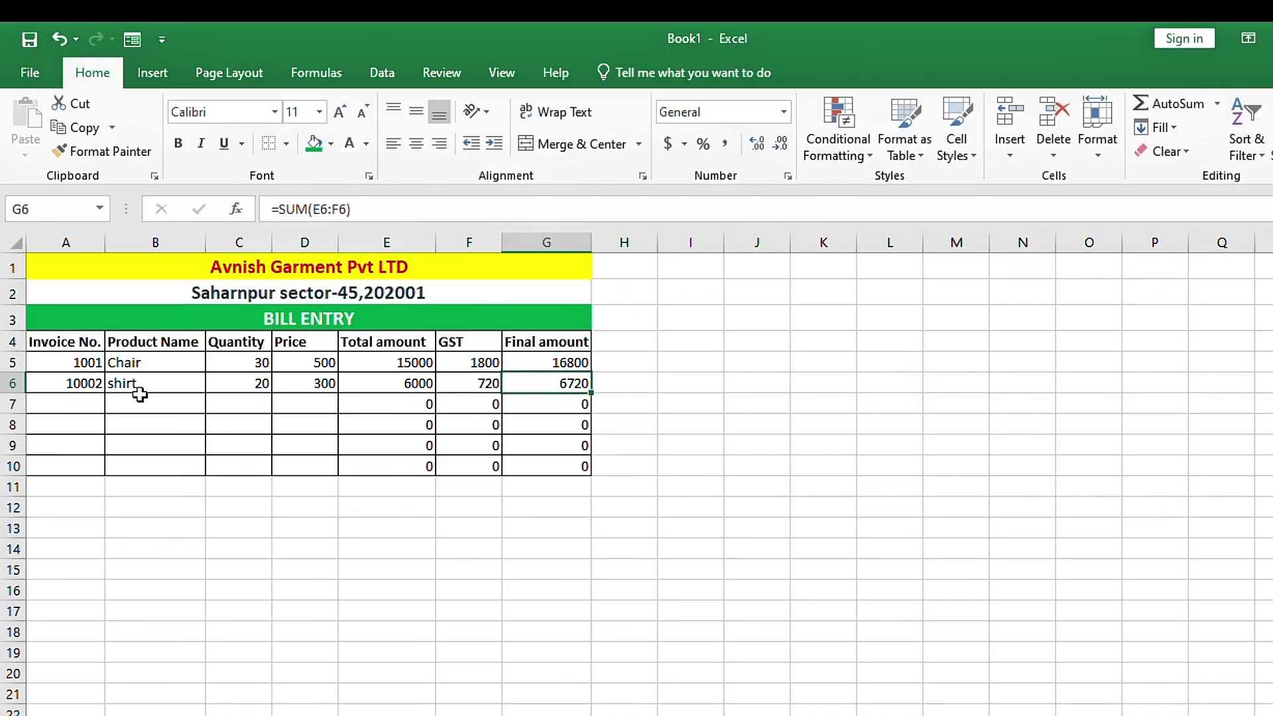
{"action": "left_click", "coordinate": [425, 406]}
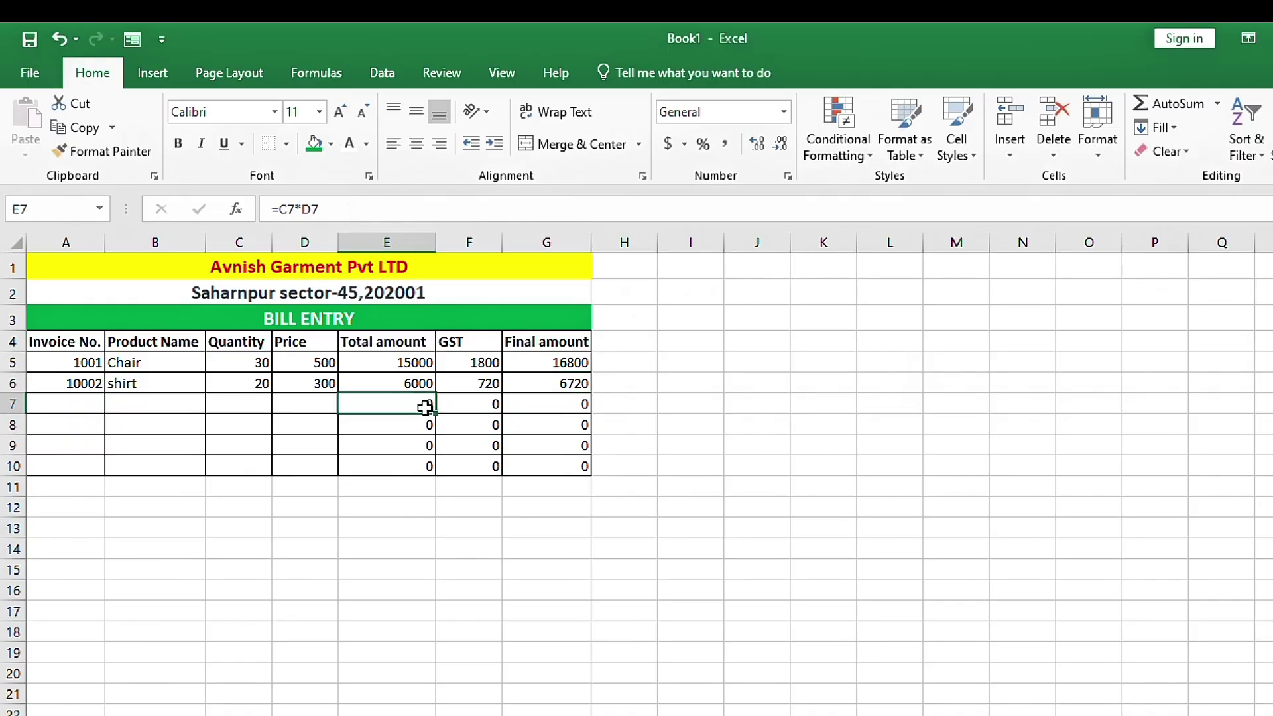
{"action": "left_click", "coordinate": [425, 451]}
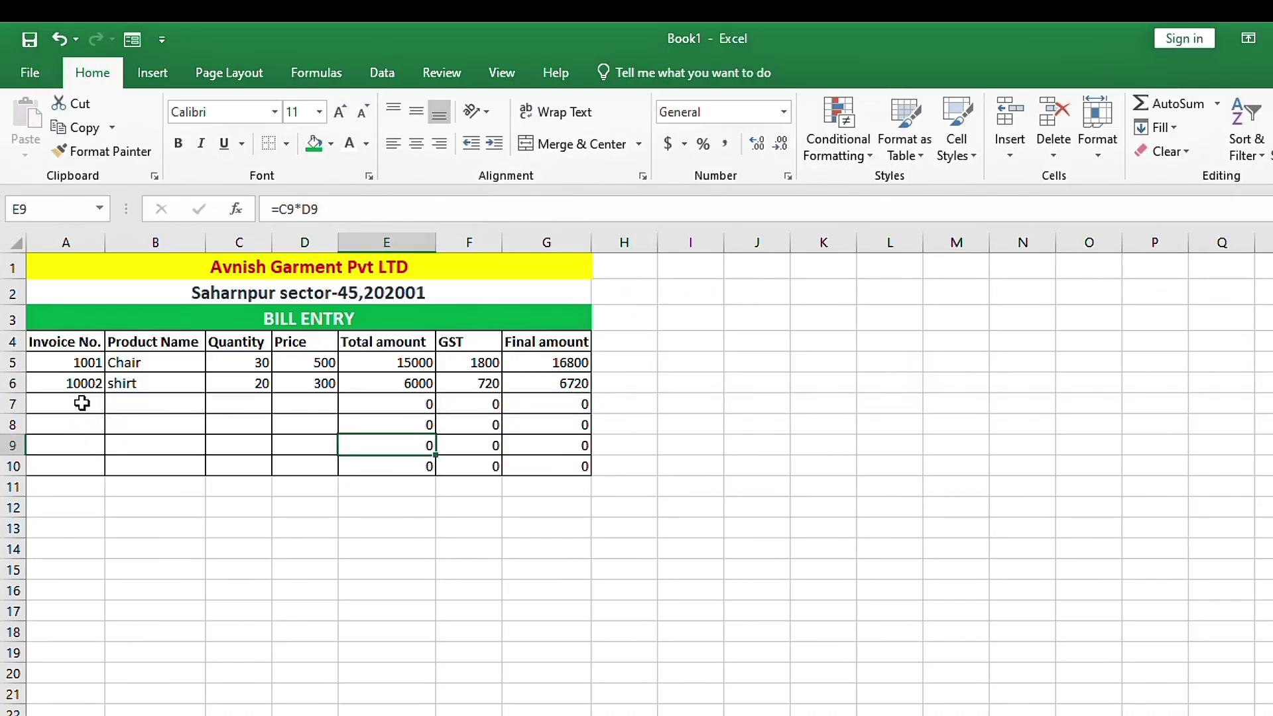
{"action": "left_click", "coordinate": [389, 406]}
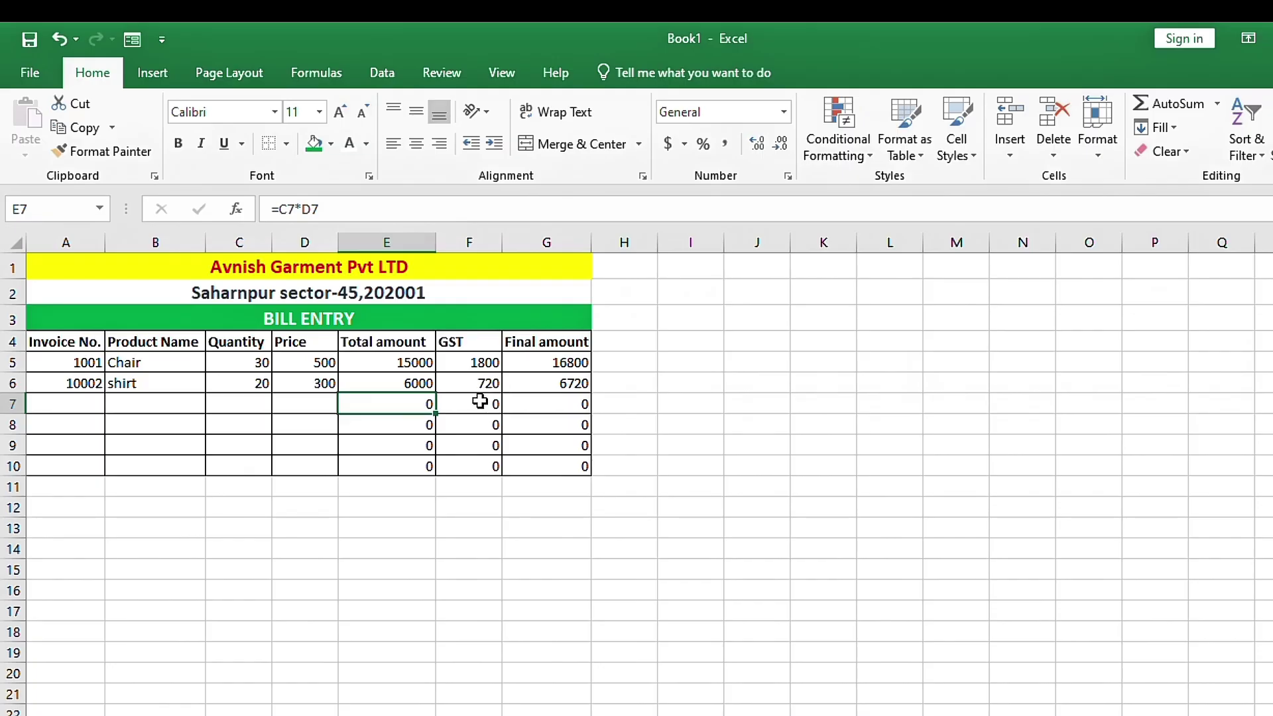
{"action": "left_click", "coordinate": [482, 402]}
{"action": "left_click", "coordinate": [587, 403]}
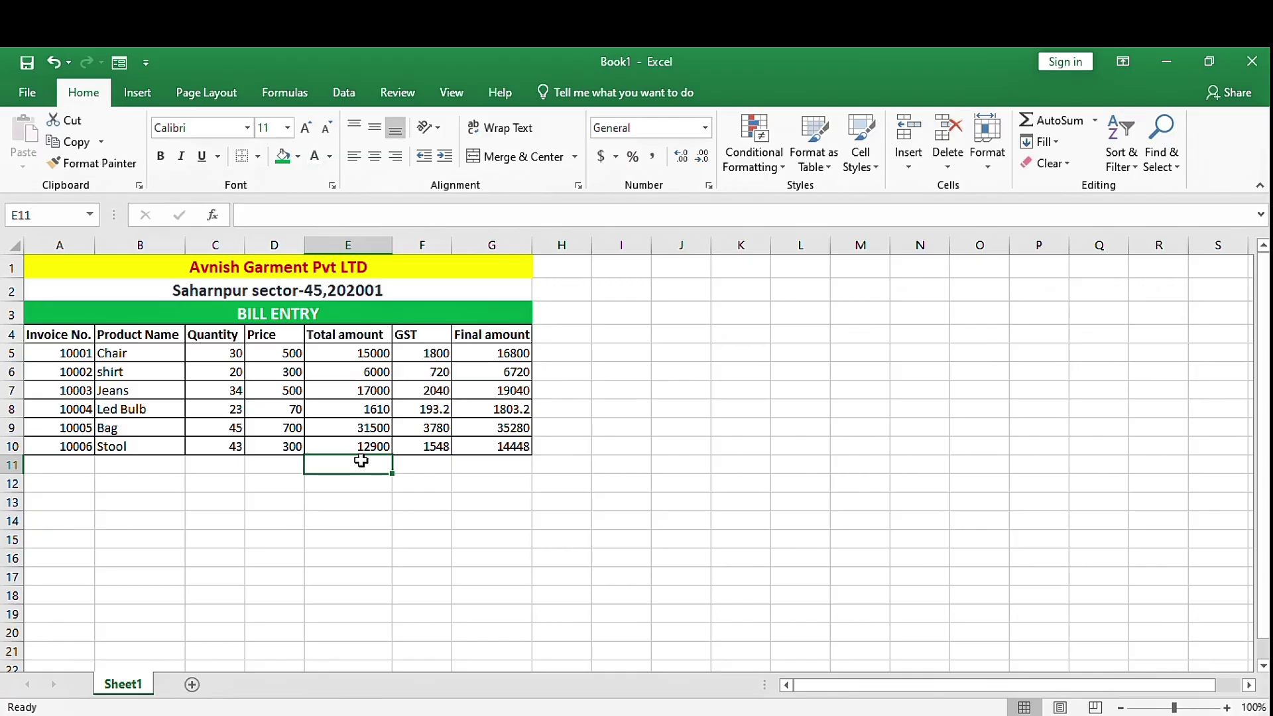
- Merge and center cells E11:F11 below the table and label the merged cell Amount
{"action": "left_click_drag", "start_coordinate": [361, 461], "coordinate": [400, 460]}
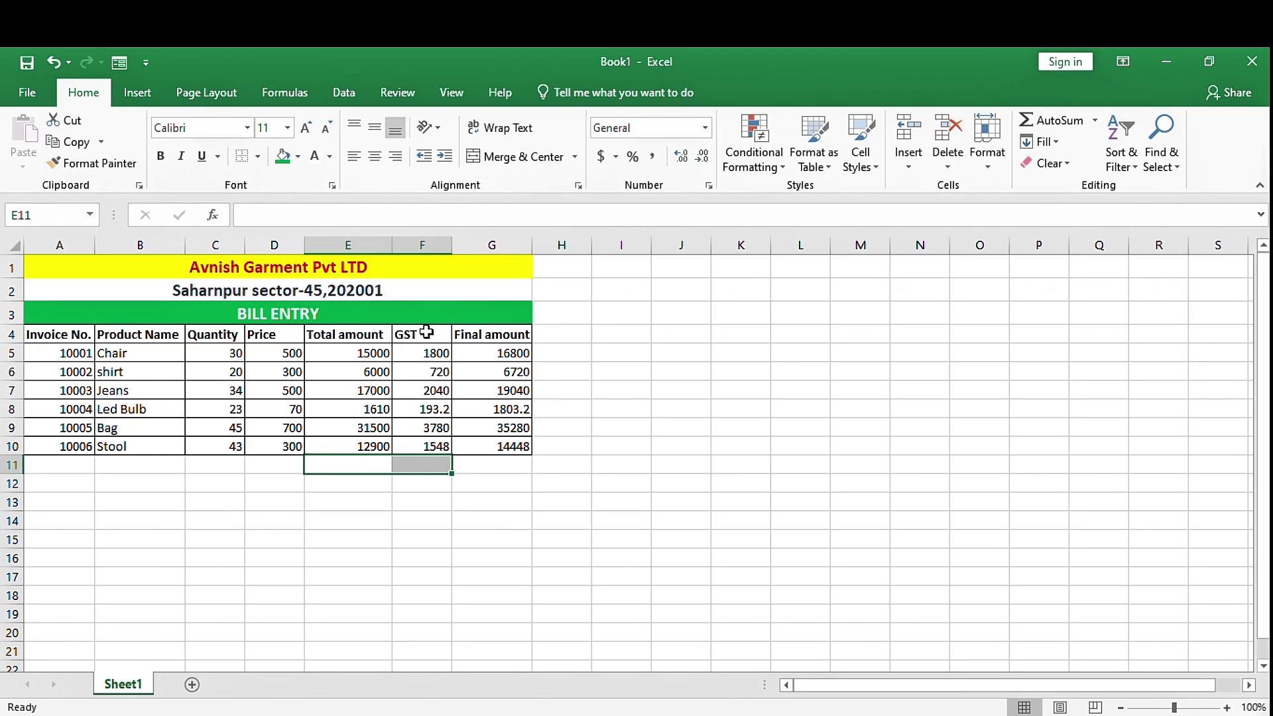
{"action": "left_click", "coordinate": [491, 154]}
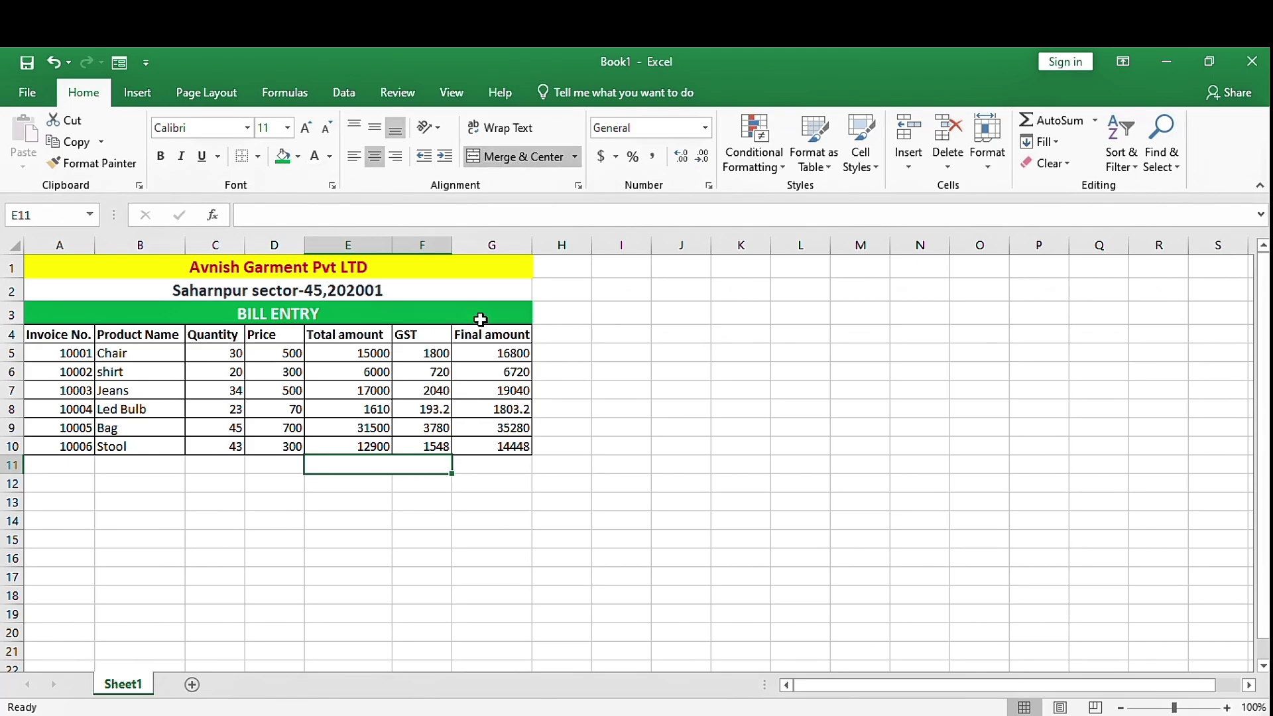
{"action": "left_click", "coordinate": [482, 467]}
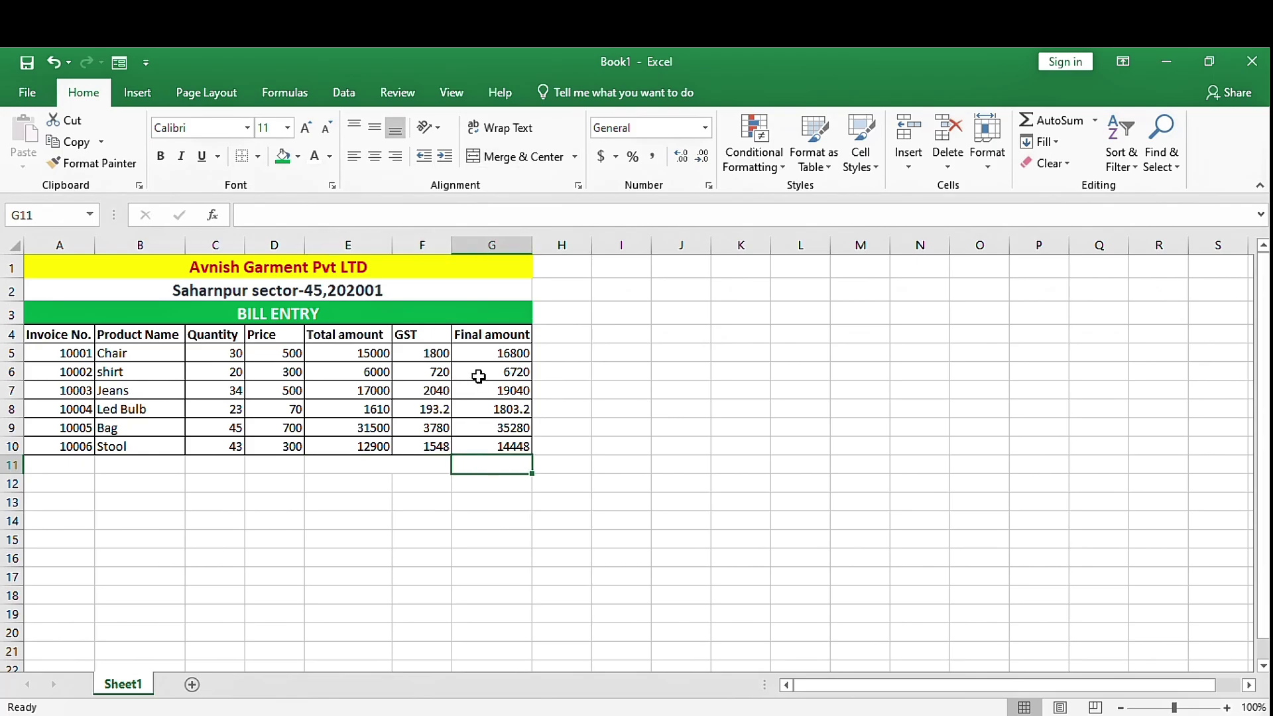
{"action": "left_click", "coordinate": [415, 469]}
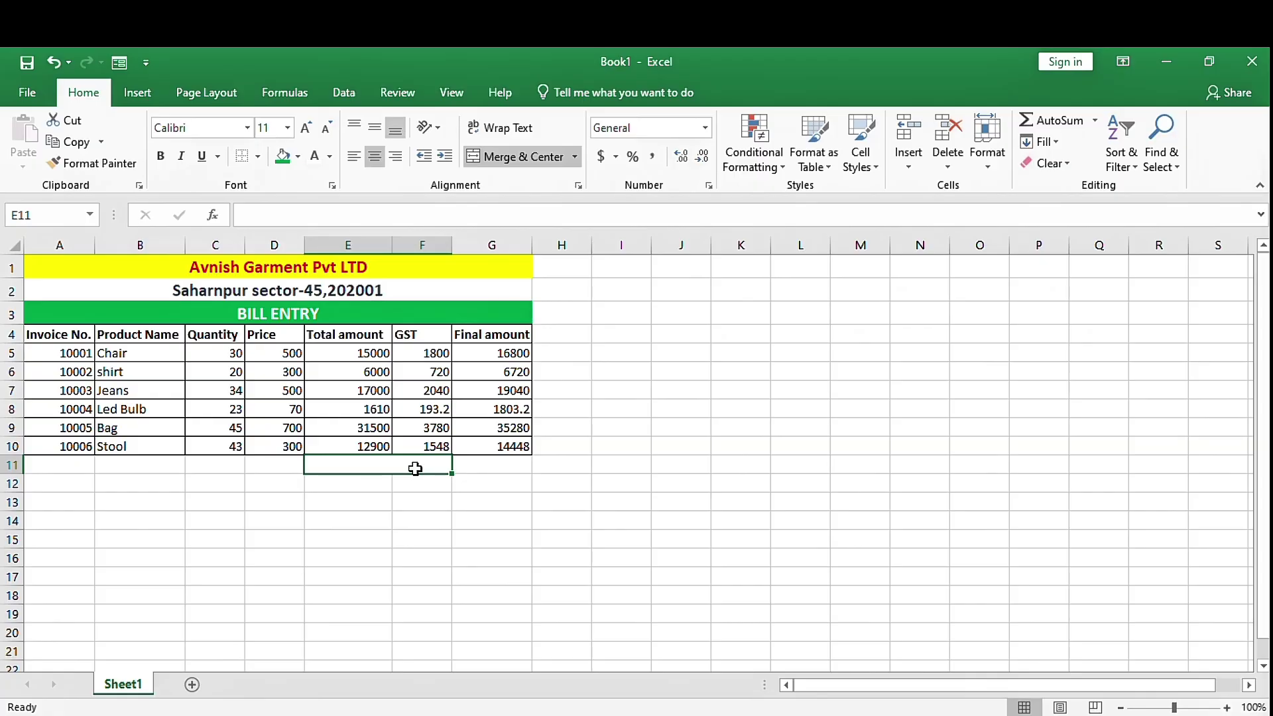
{"action": "type", "text": "A"}
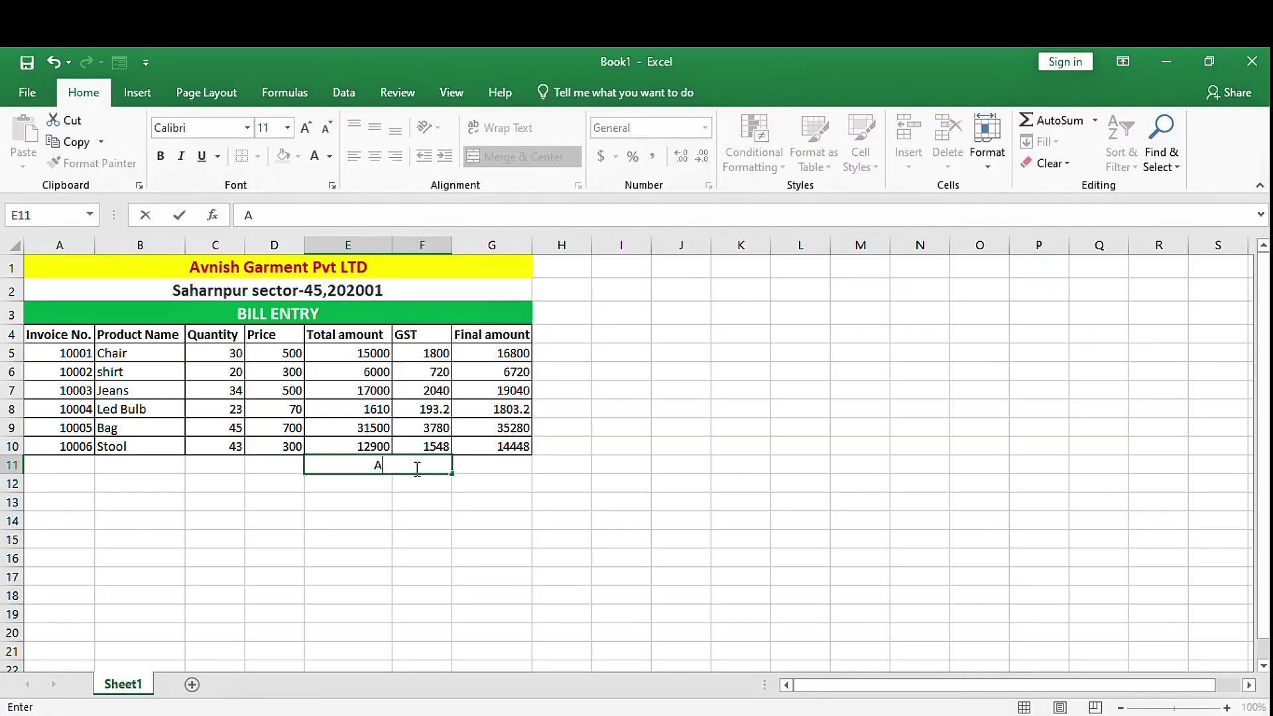
{"action": "type", "text": "mount"}
{"action": "key", "text": "Tab"}
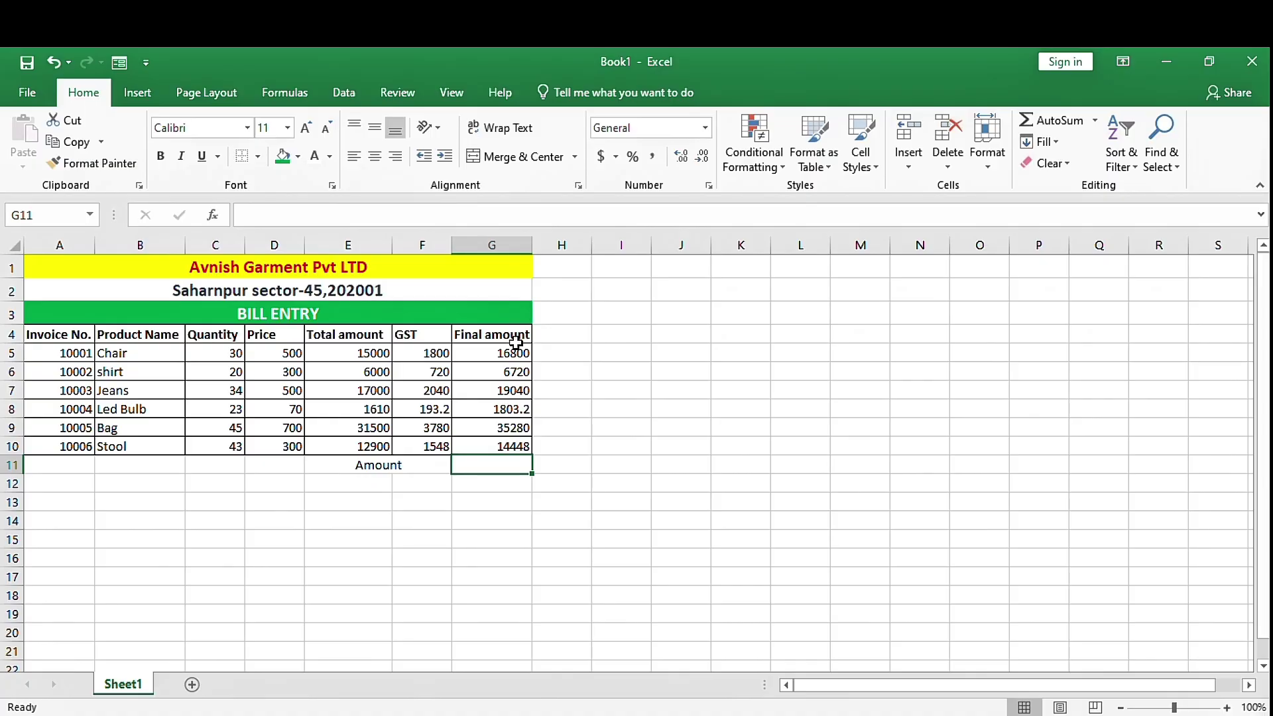
- Add up all final amounts in G11 with the formula =SUM(G5:G10)
{"action": "left_click_drag", "start_coordinate": [516, 350], "coordinate": [512, 442]}
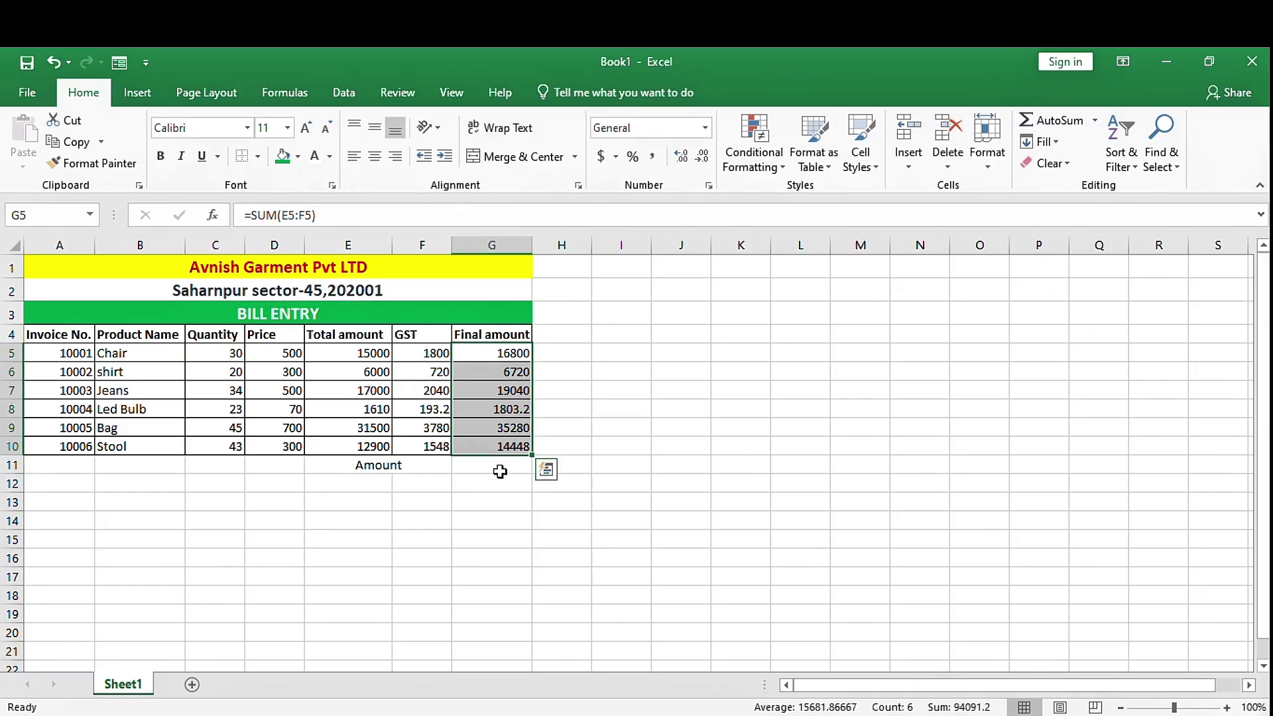
{"action": "left_click", "coordinate": [498, 467]}
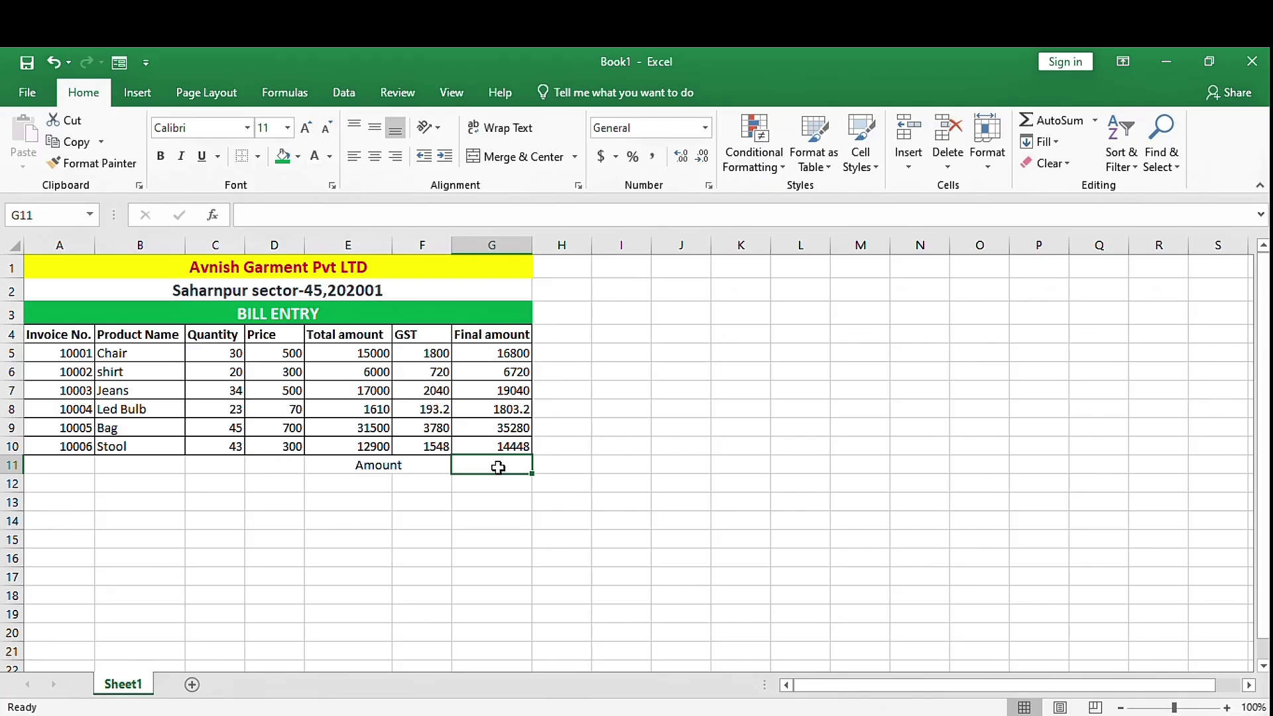
{"action": "key", "text": "alt+equal"}
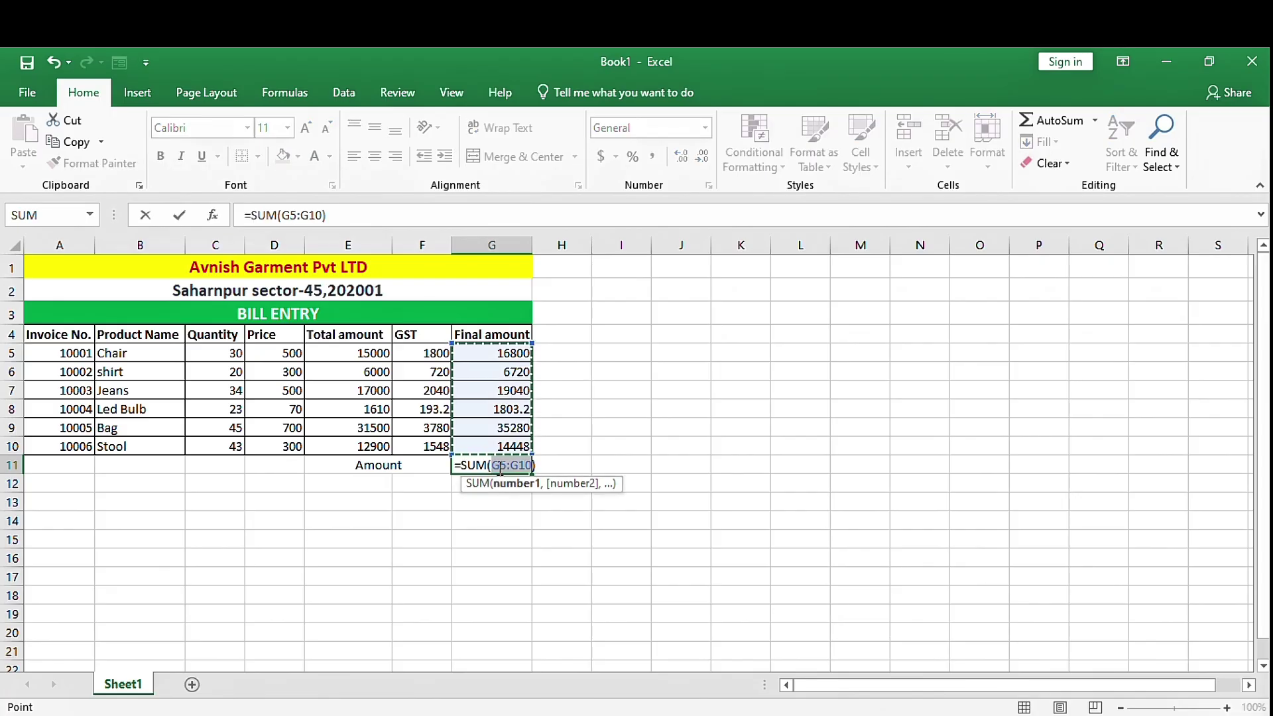
{"action": "key", "text": "Return"}
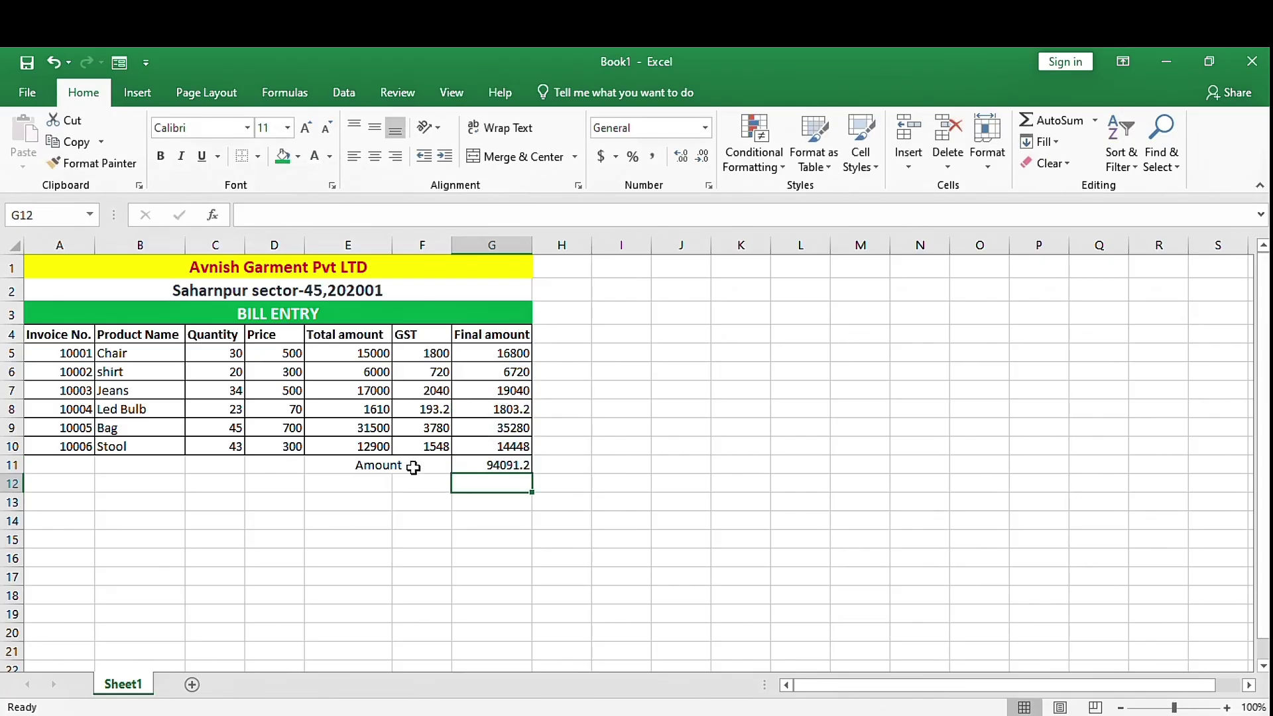
- Apply borders around and between the Amount label and its sum in E11:G11
{"action": "left_click_drag", "start_coordinate": [403, 466], "coordinate": [497, 467]}
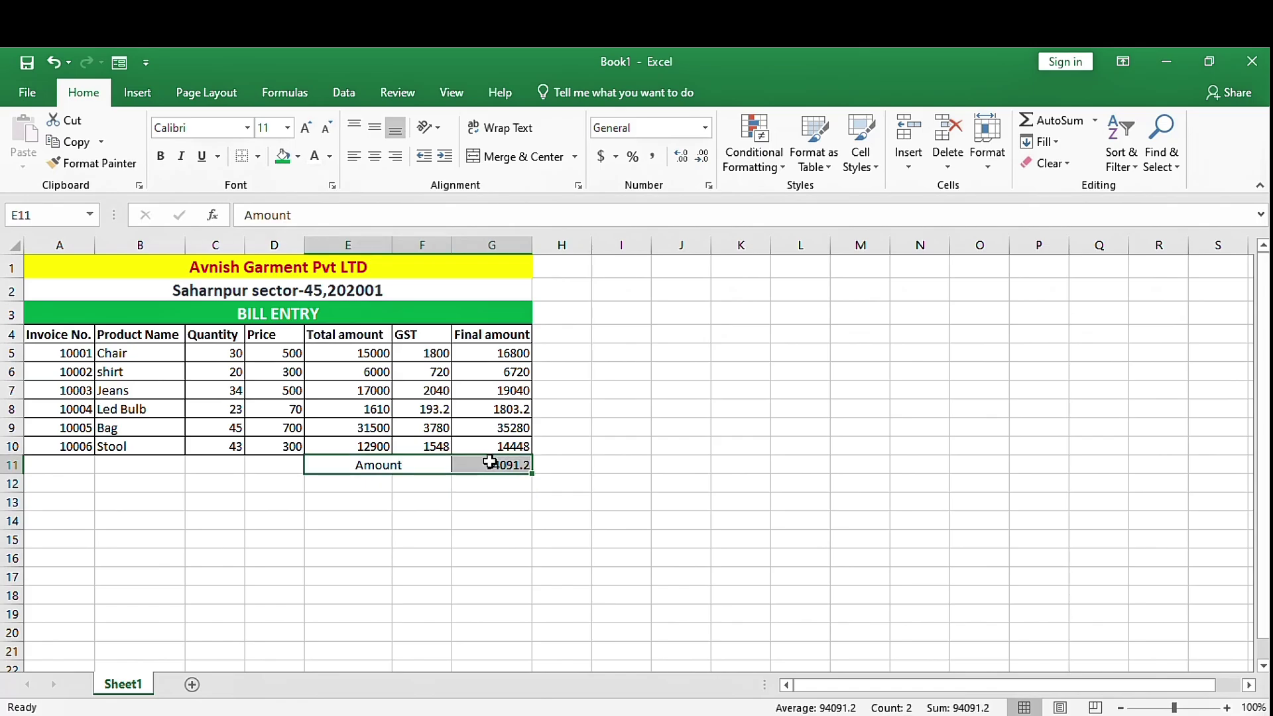
{"action": "left_click", "coordinate": [264, 161]}
{"action": "left_click", "coordinate": [287, 322]}
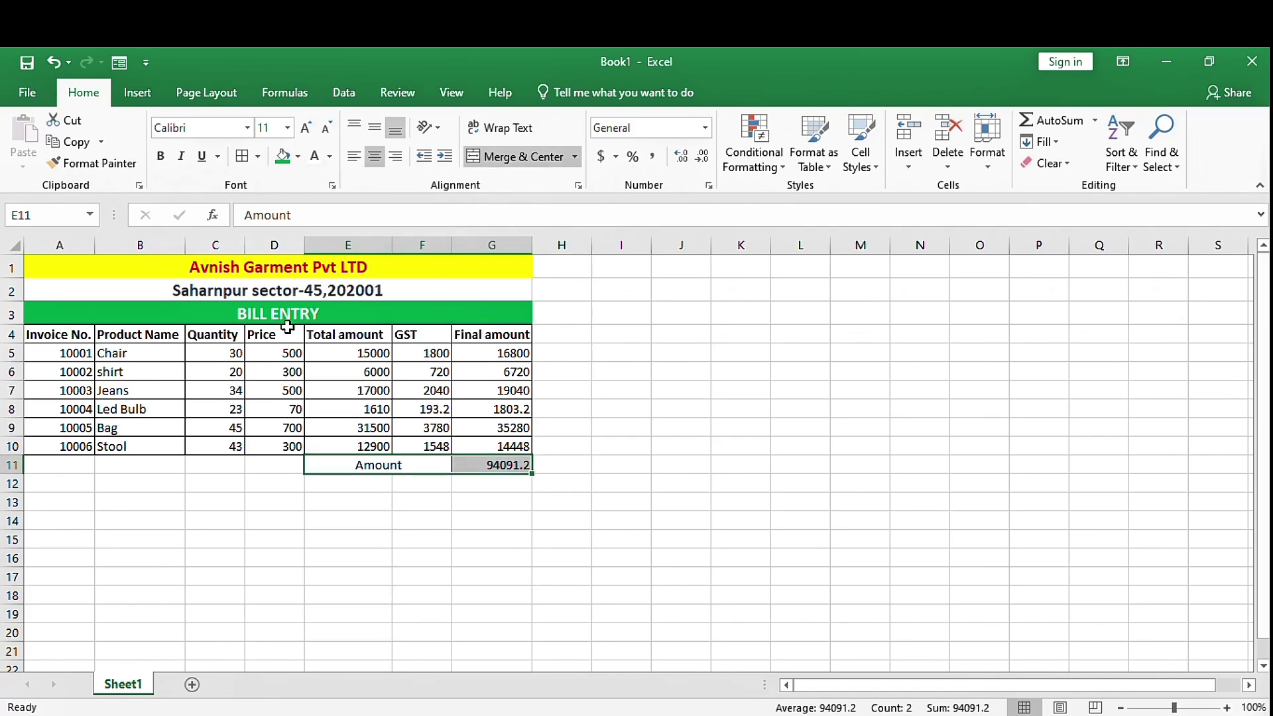
{"action": "left_click", "coordinate": [512, 516]}
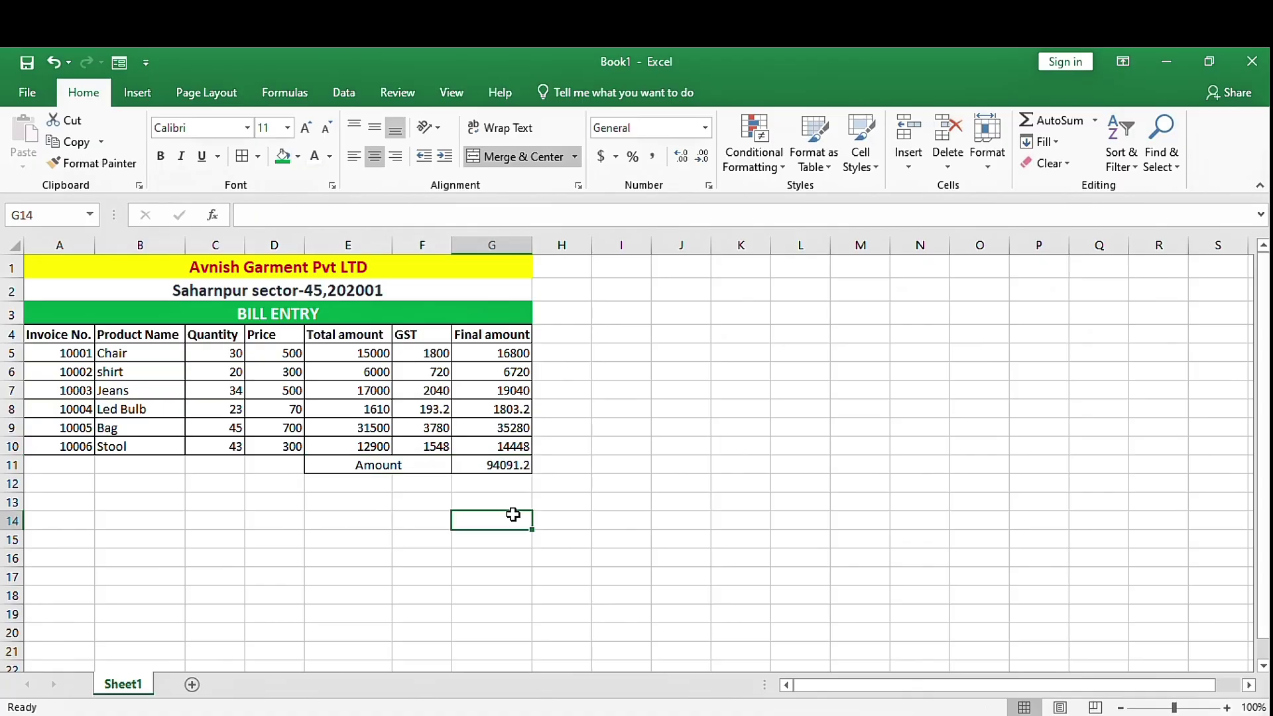